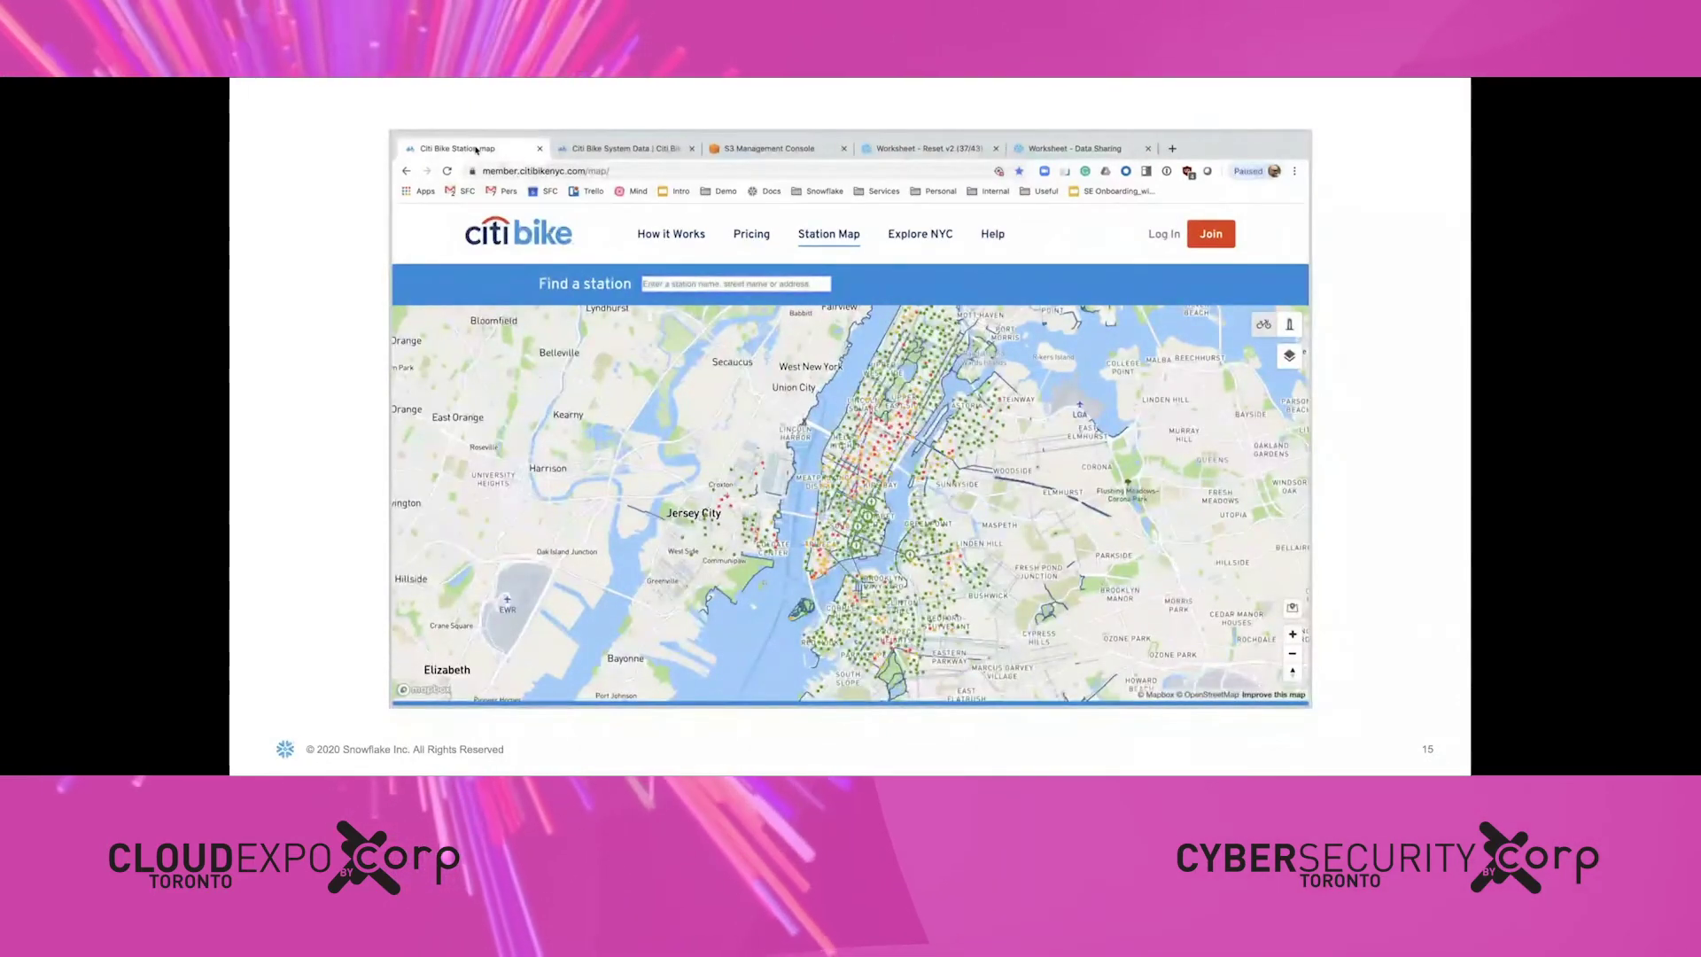
key("Right")
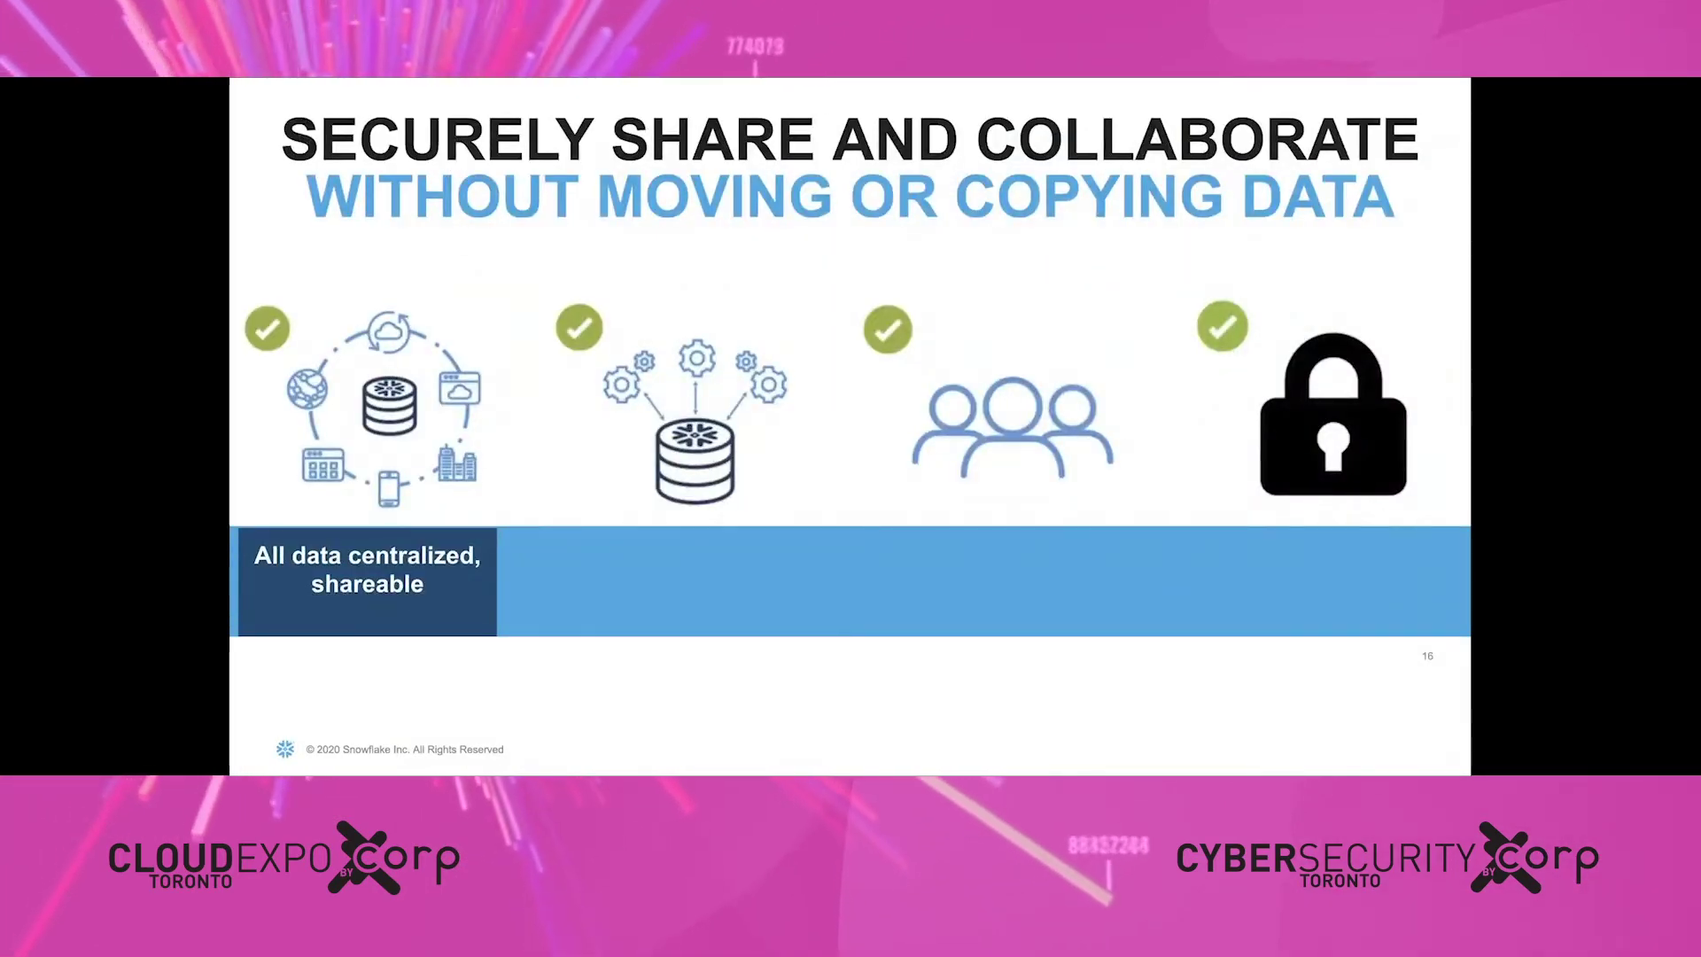
key("ctrl+Right")
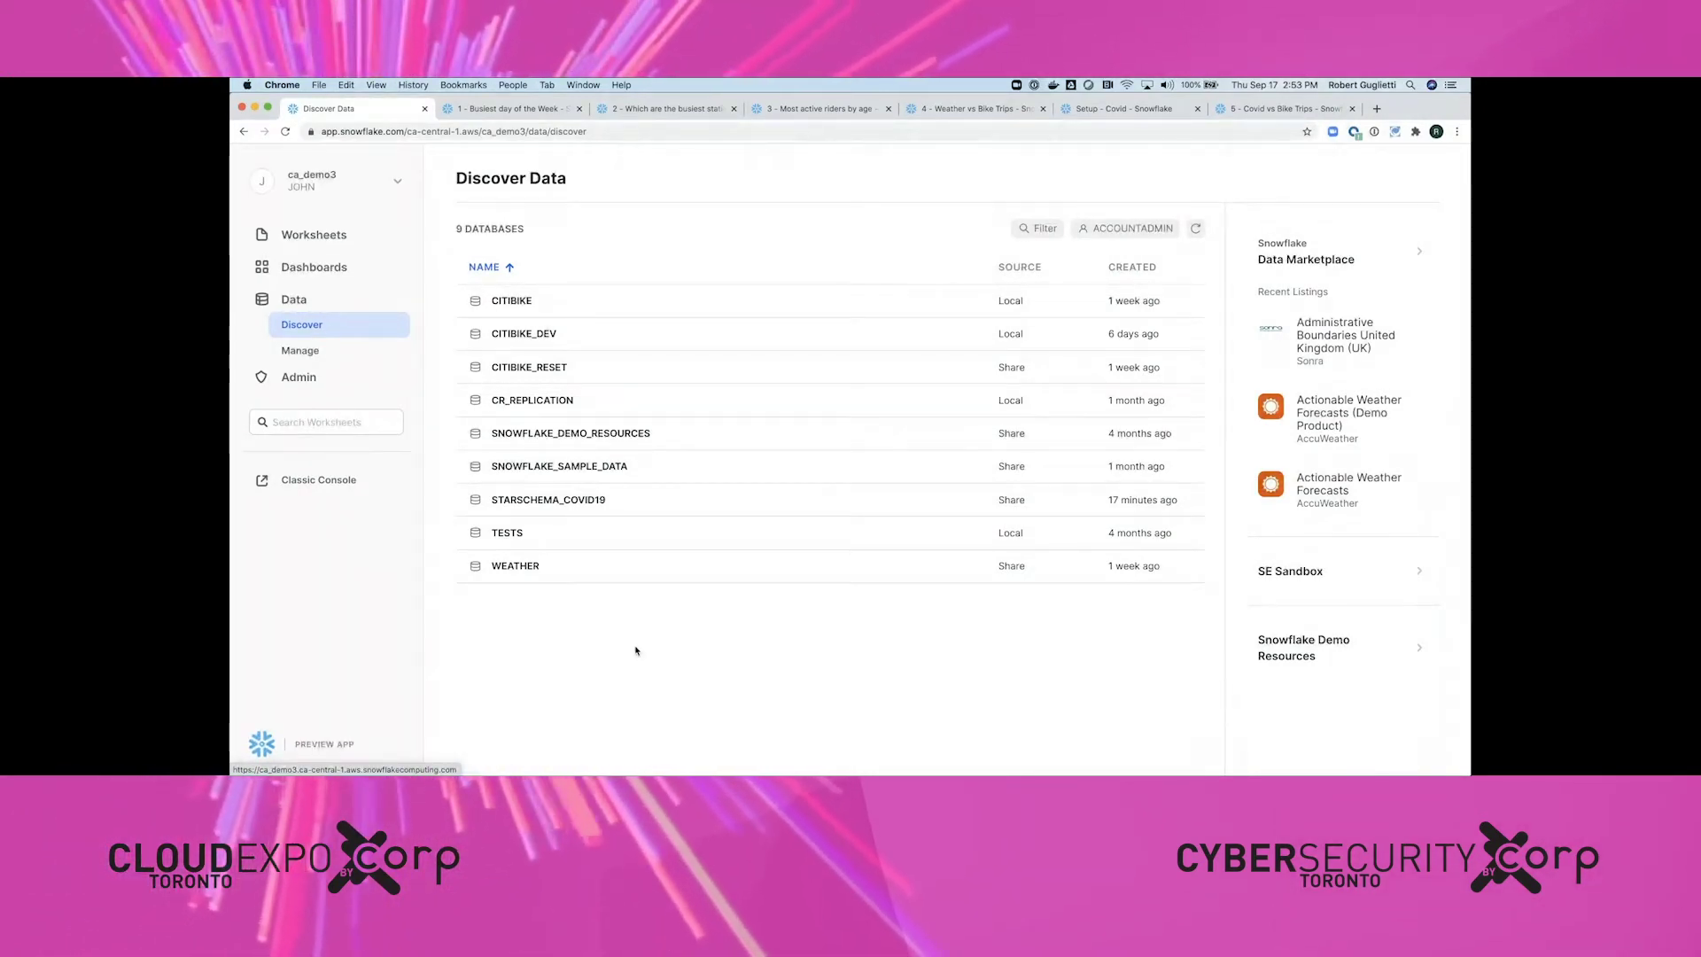
Run the query in the "1 - Busiest day of the Week" worksheet and display its results as a chart.
left_click(509, 109)
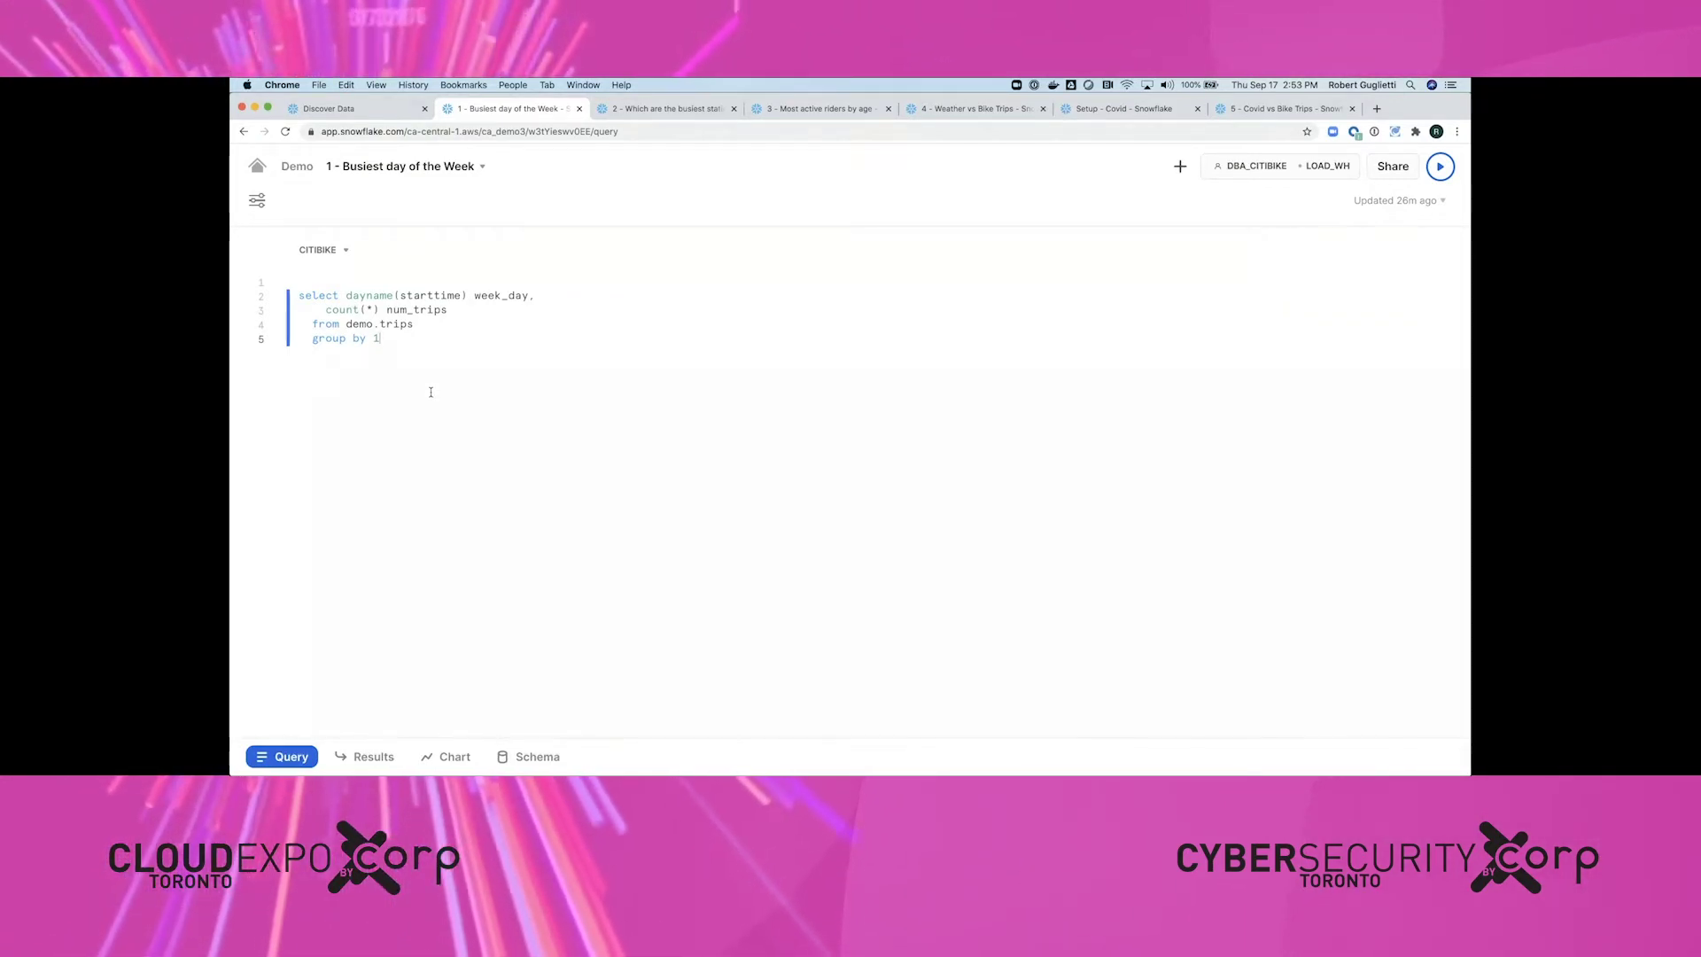
left_click(1438, 168)
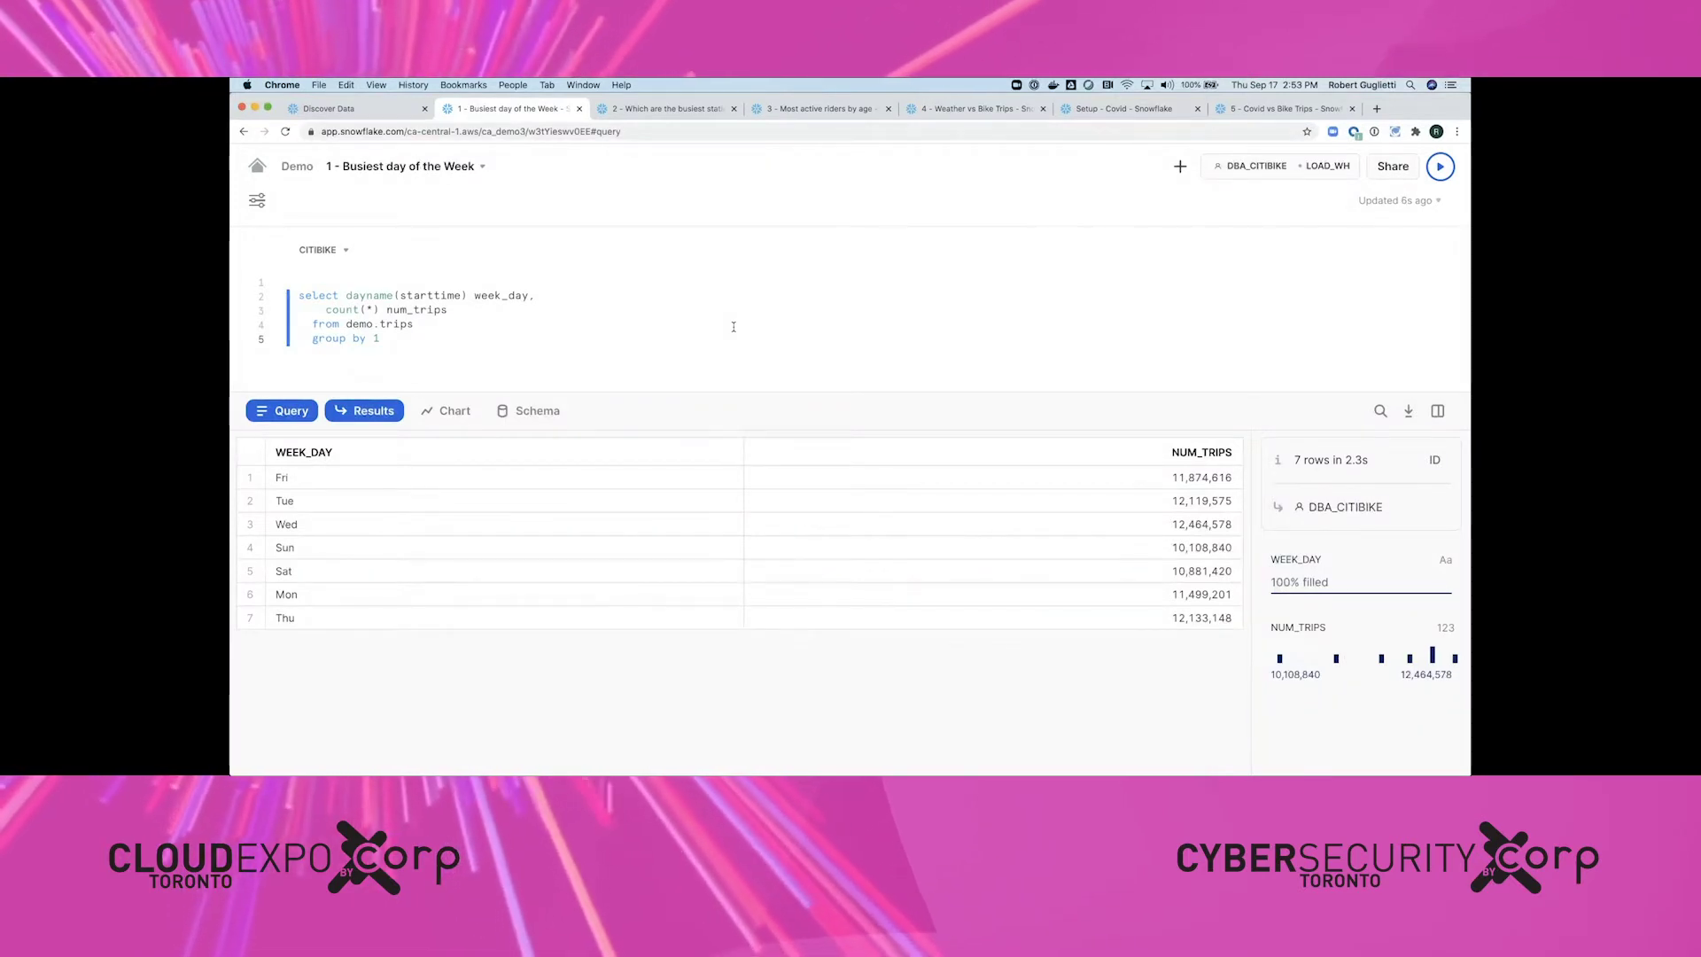
left_click(459, 415)
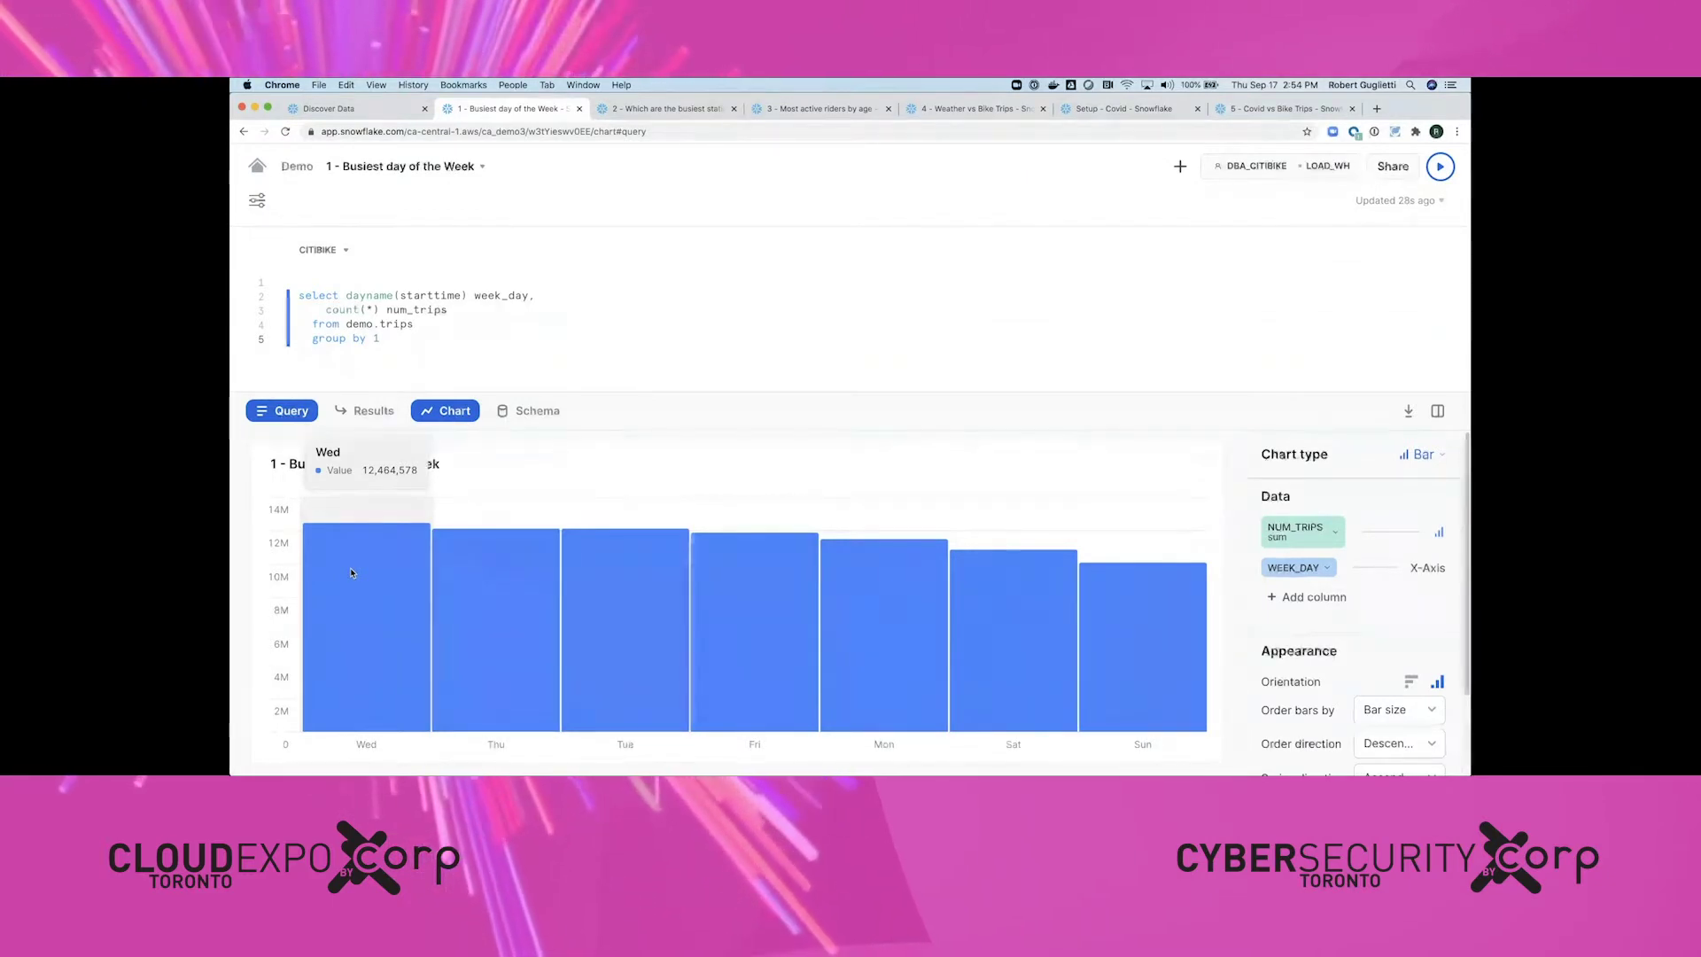
mouse_move(933, 609)
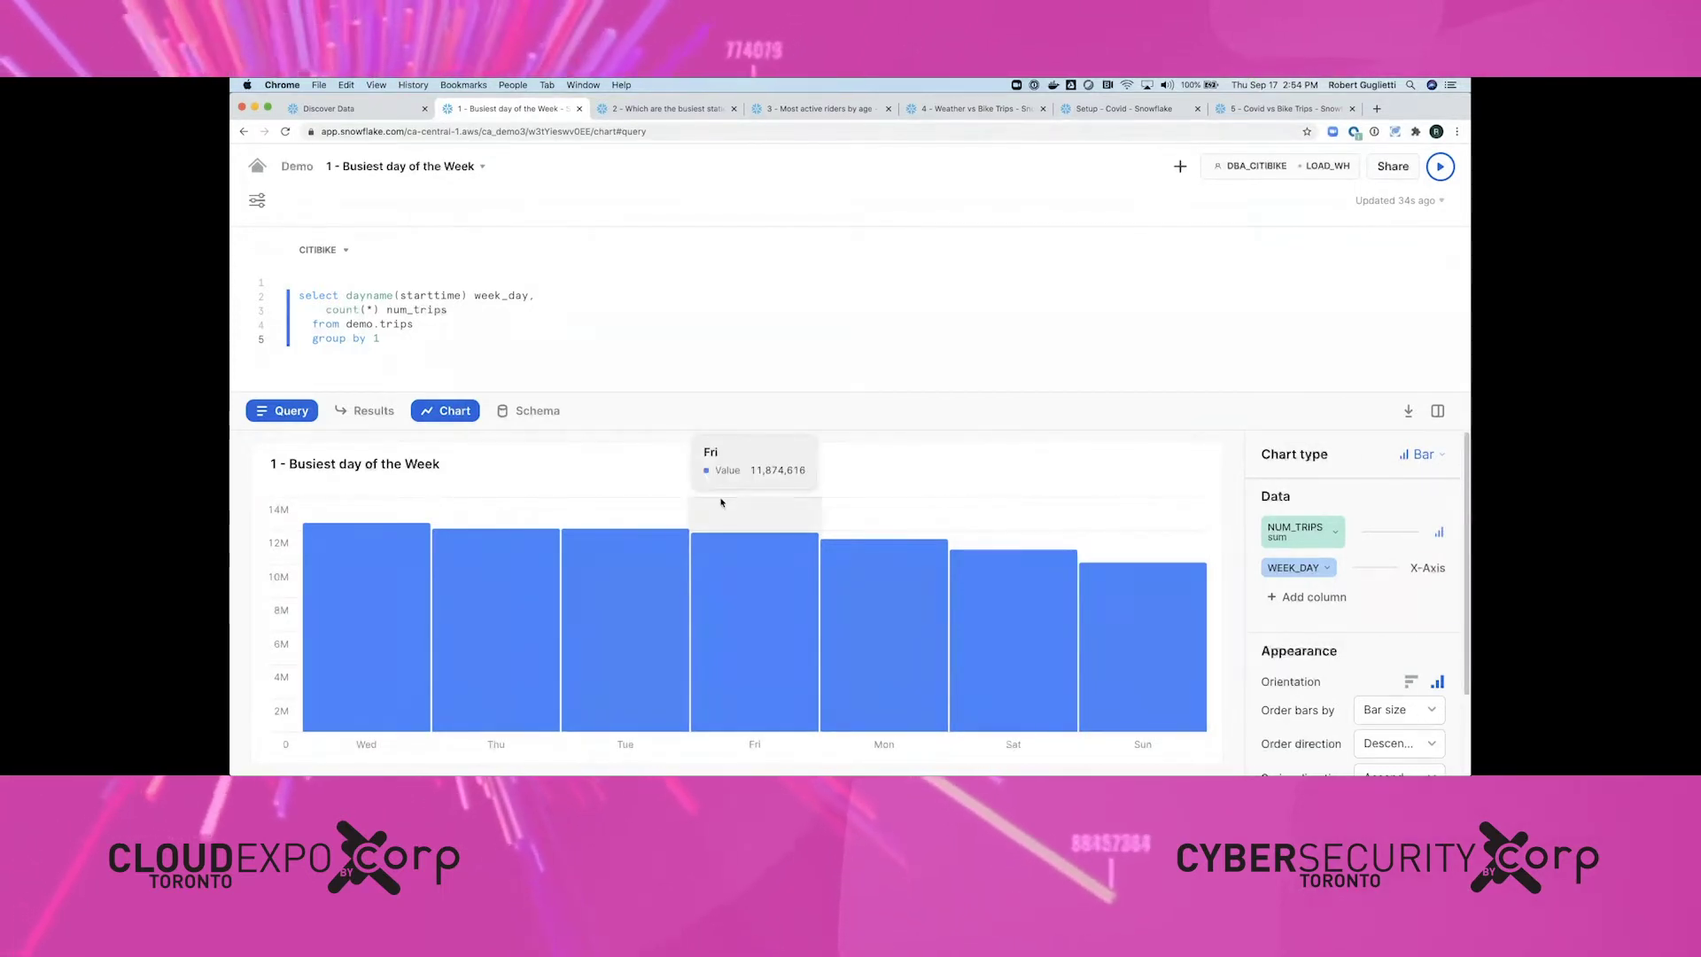
Move the busiest-day worksheet to a new dashboard named "Citibike Insights 3" and return to that dashboard.
left_click(467, 169)
mouse_move(439, 250)
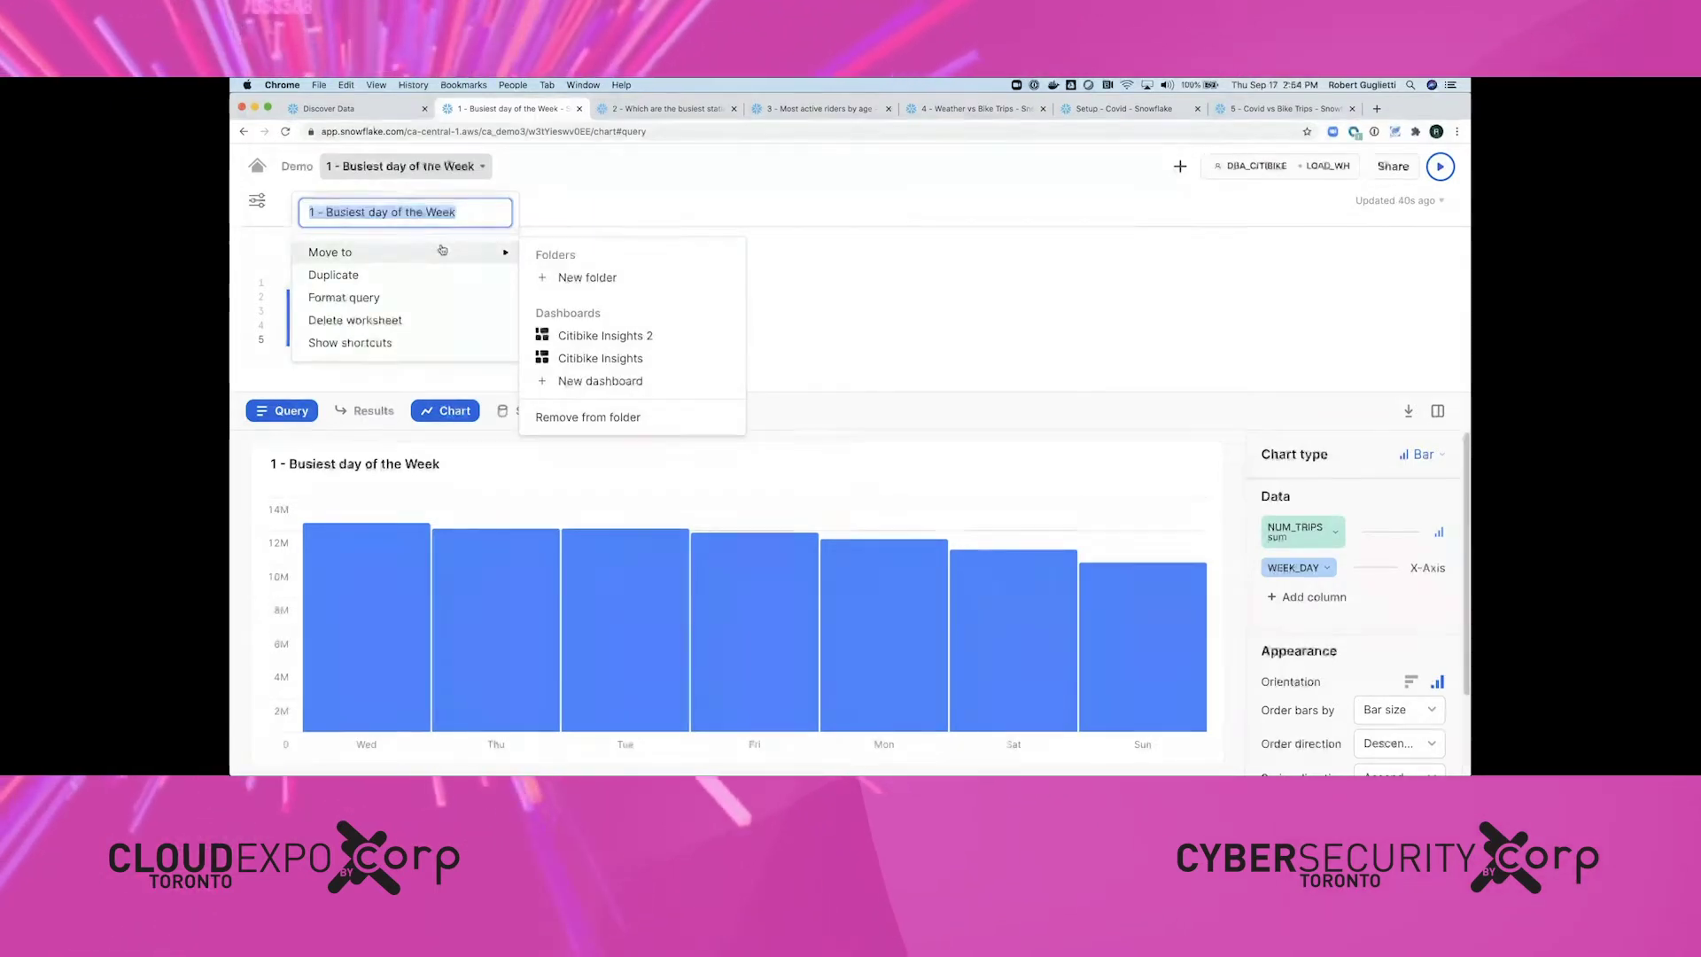
left_click(608, 384)
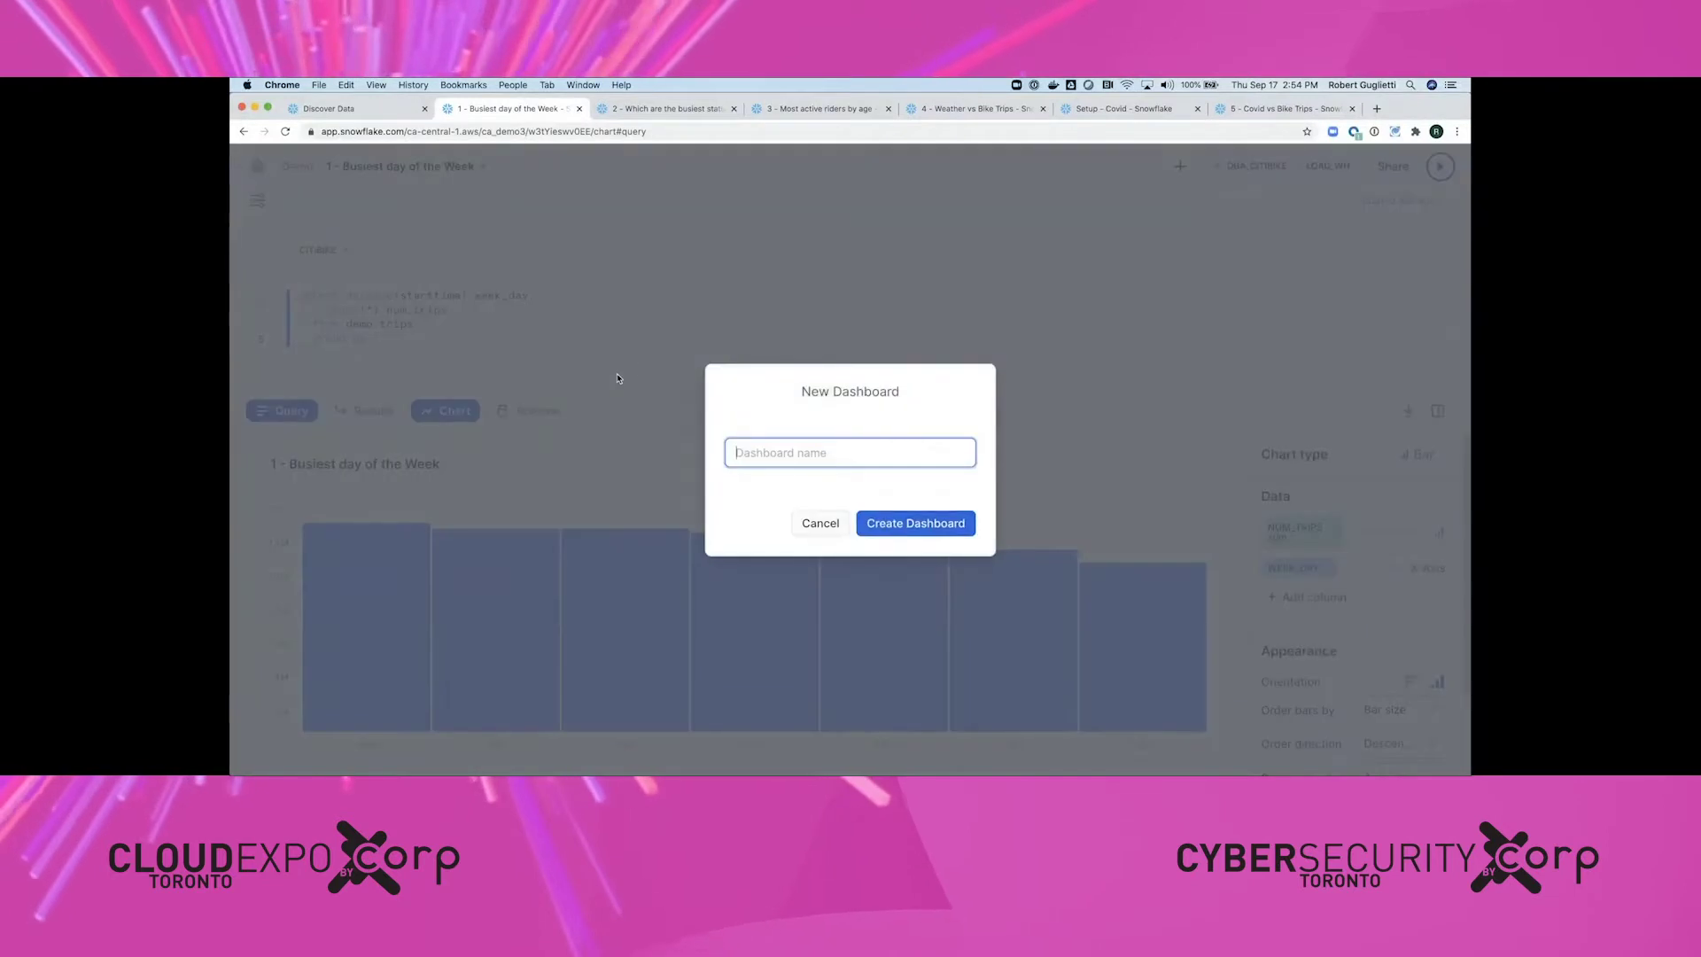
type("Chiti")
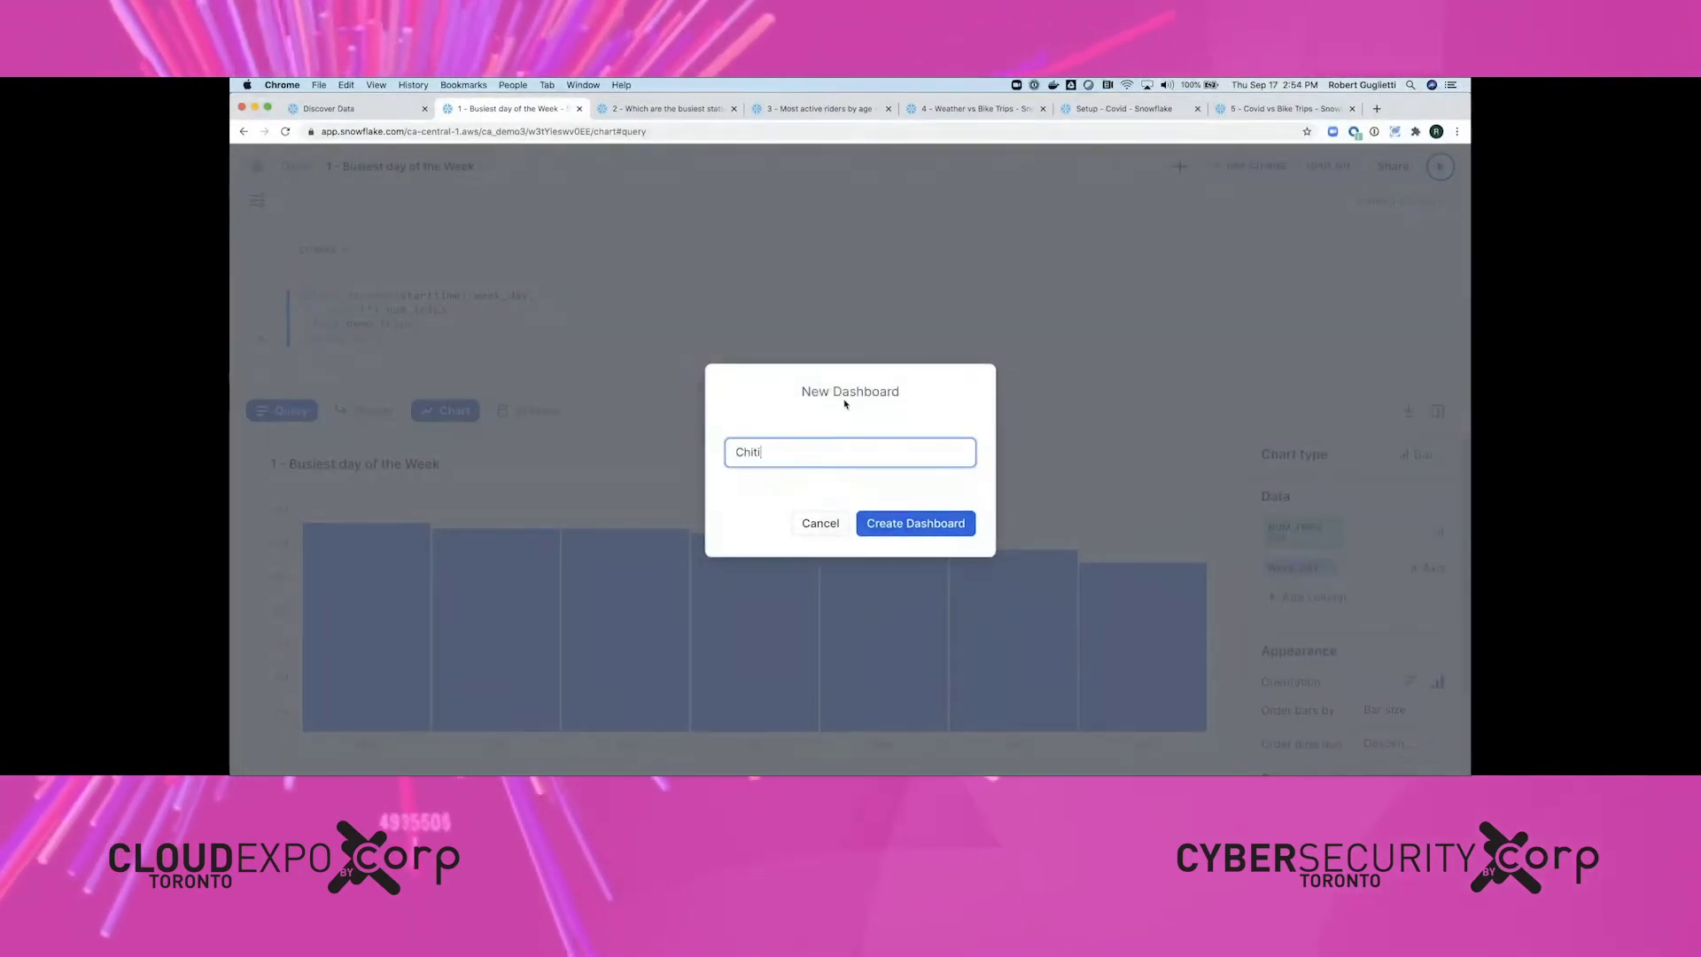
type("itibike Insights 3")
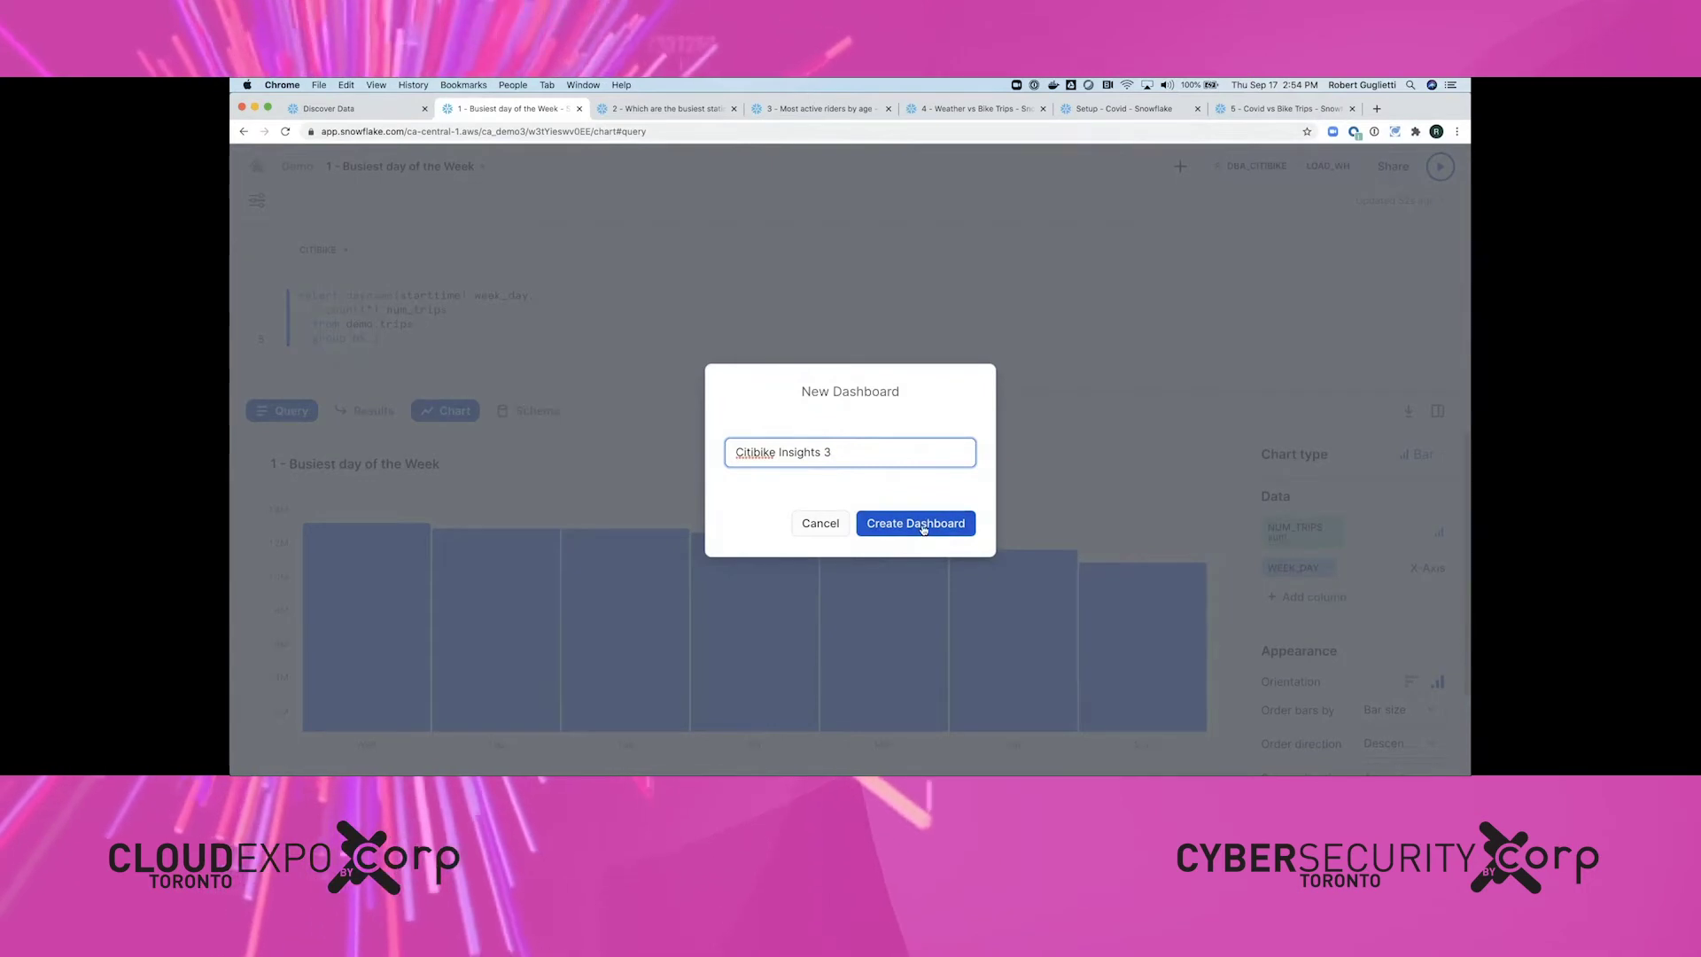
left_click(921, 524)
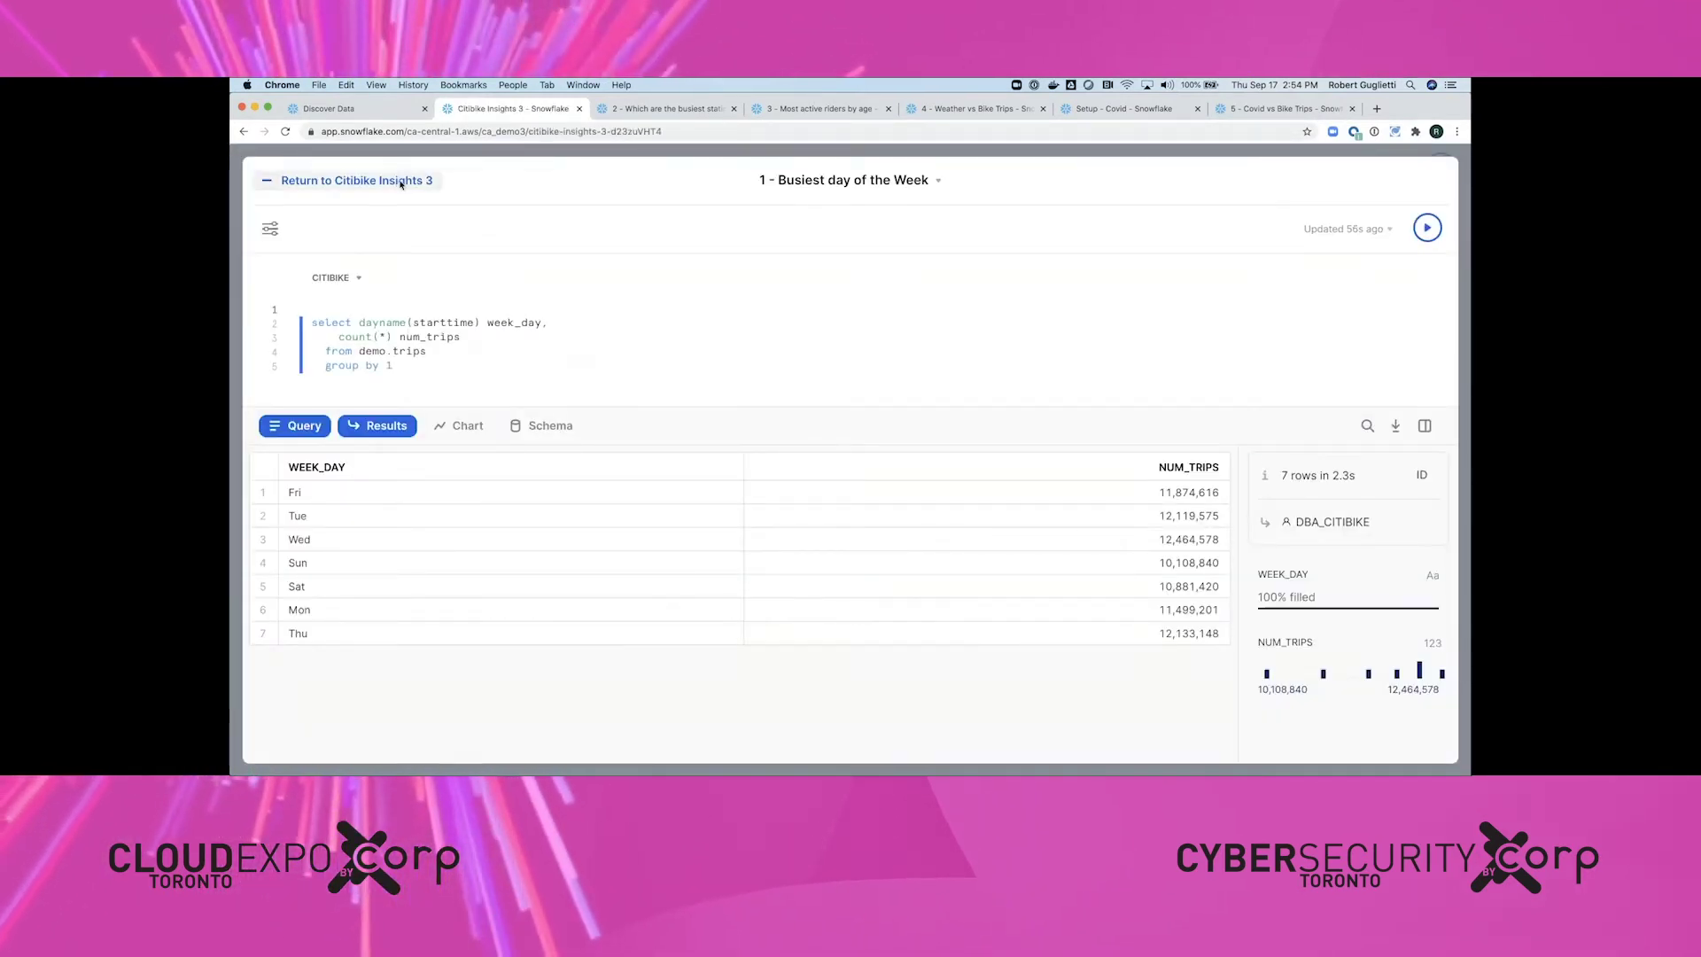
left_click(400, 182)
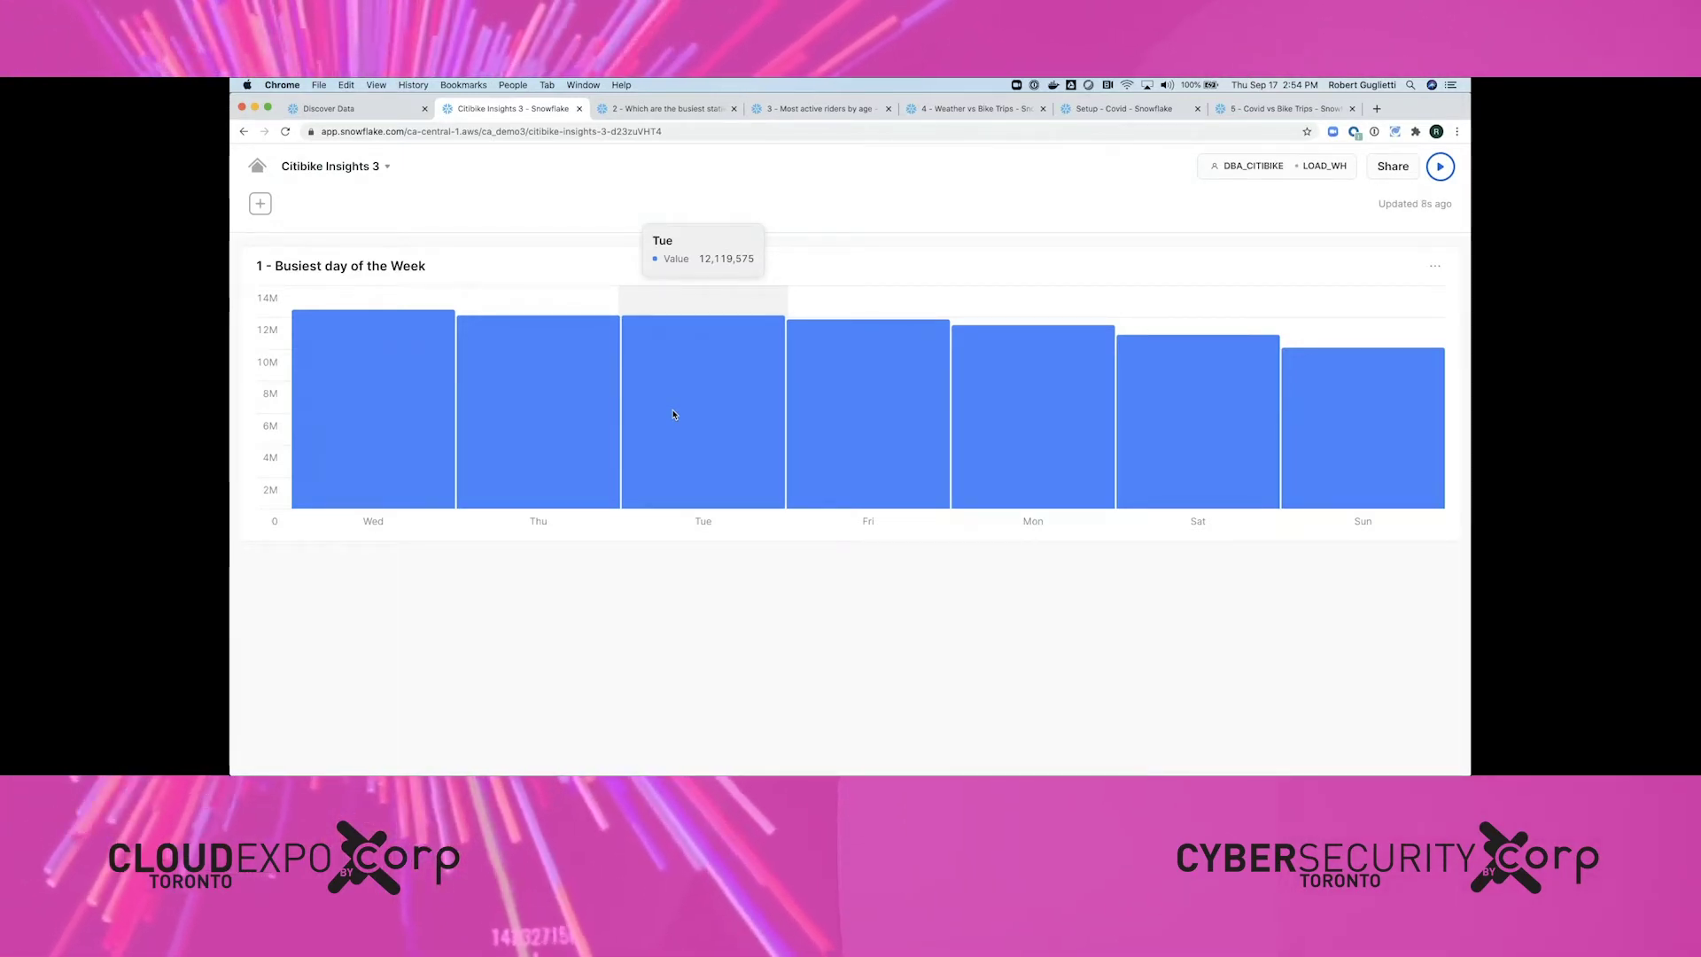
Run the query in the "2 - Which are the busiest stations" worksheet and chart its results.
left_click(656, 110)
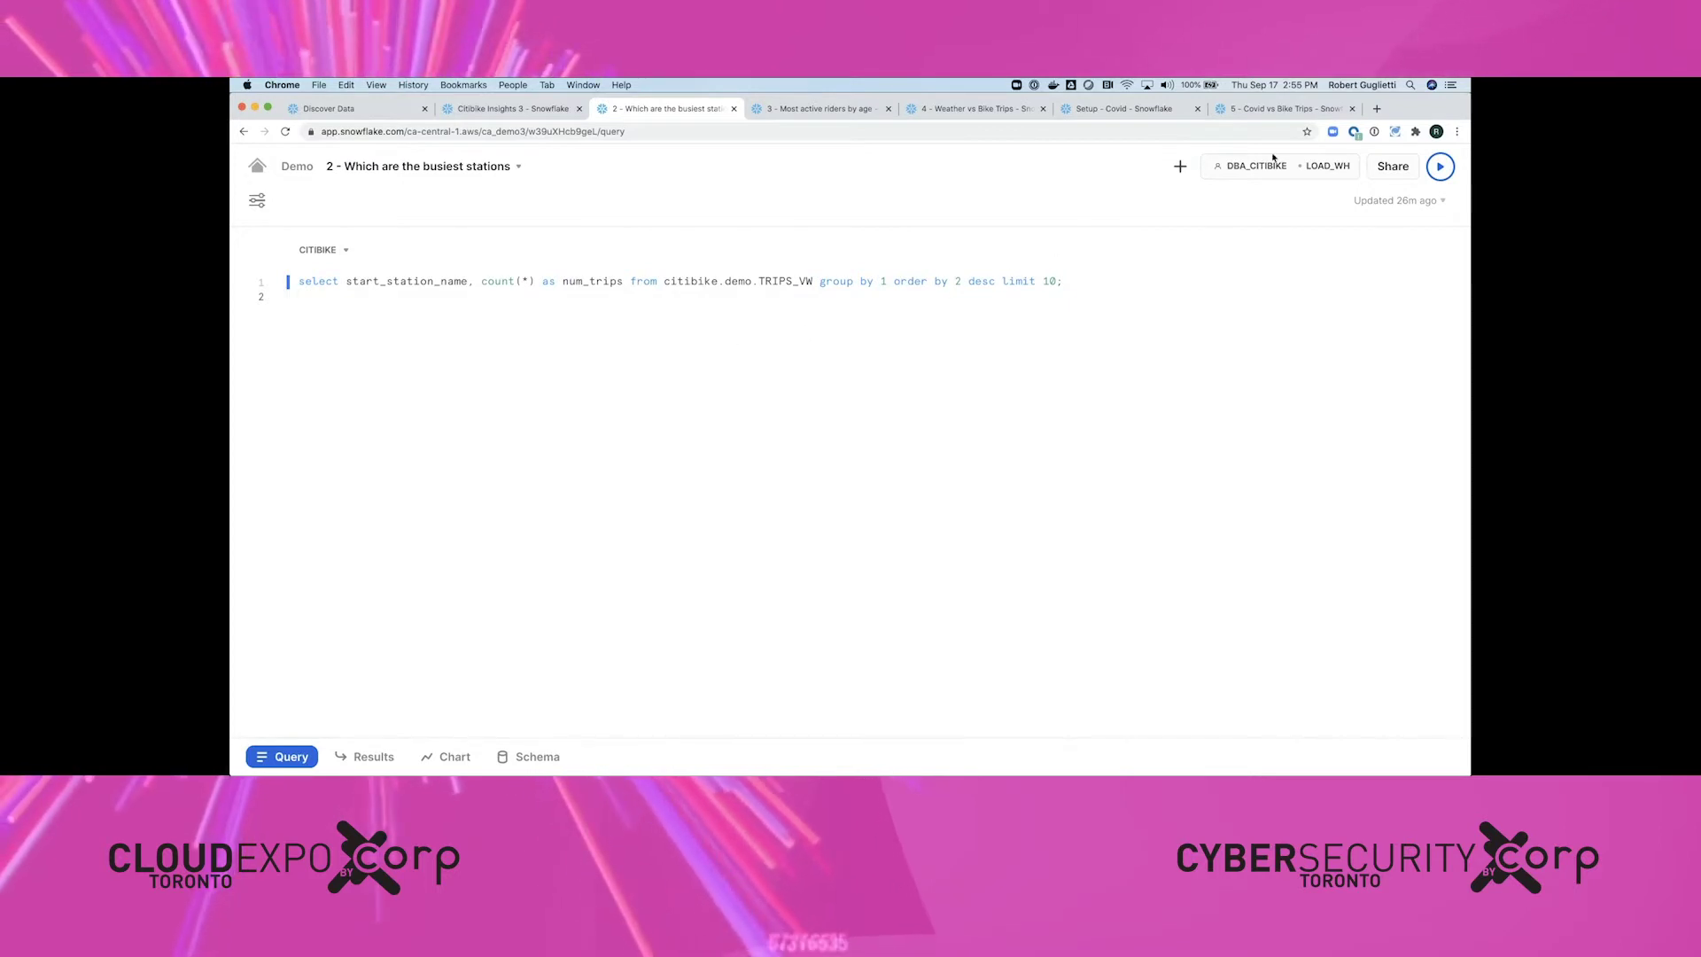
key("super+Return")
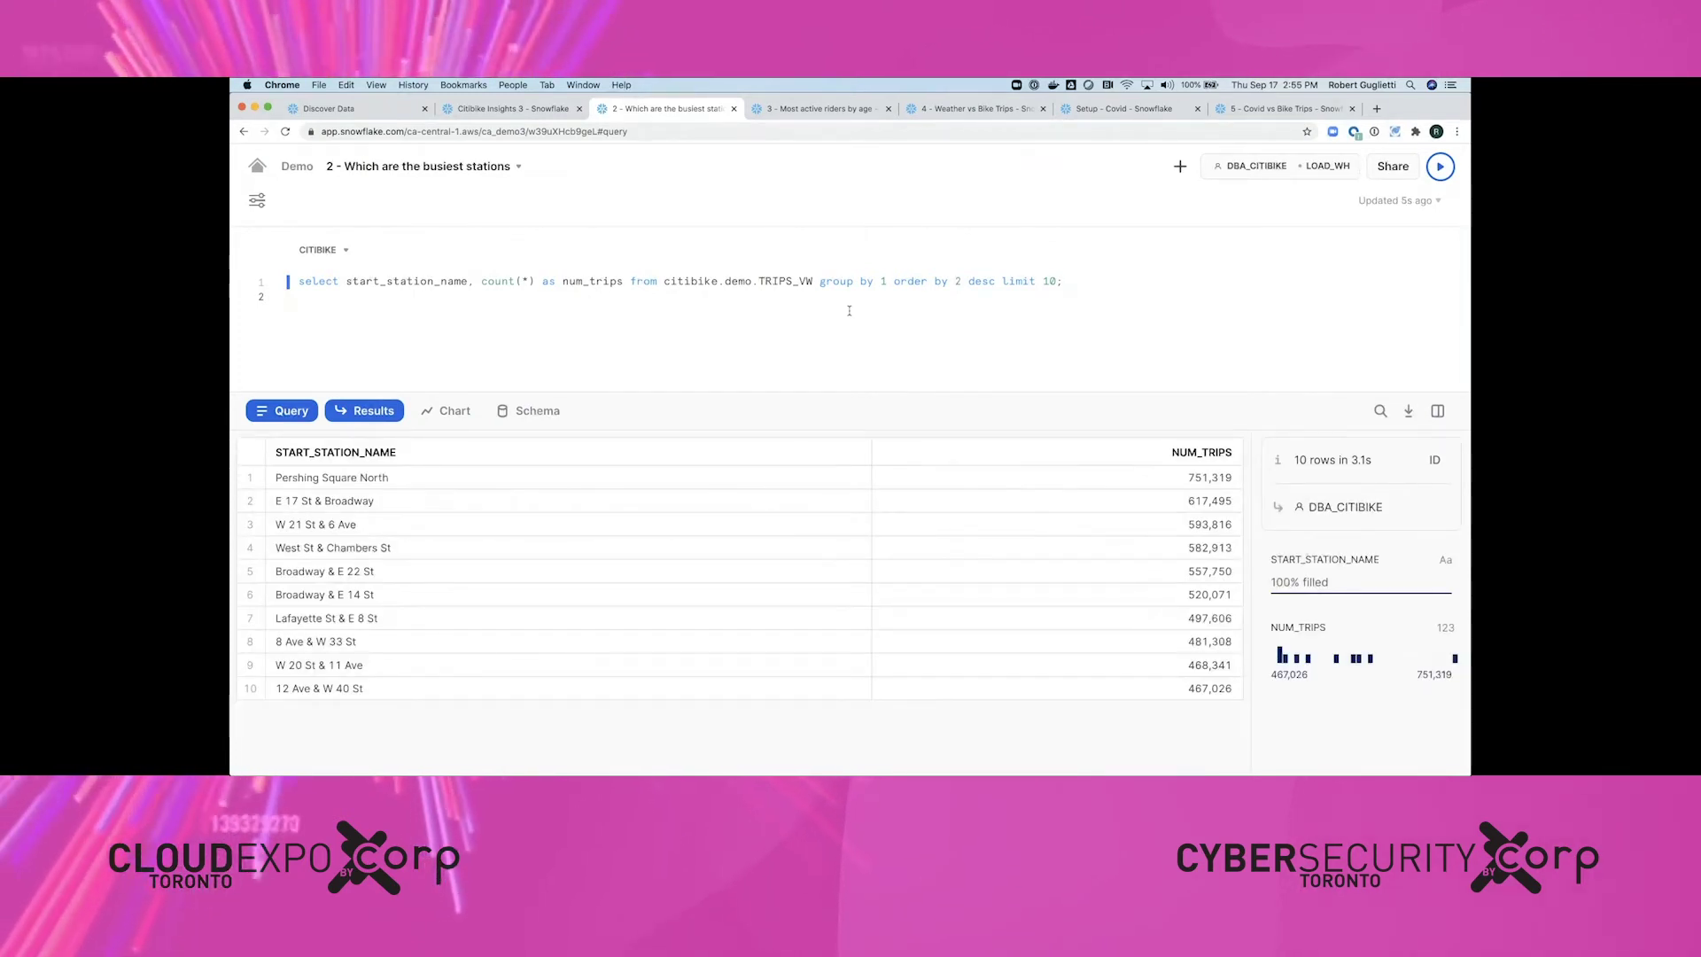
left_click(454, 410)
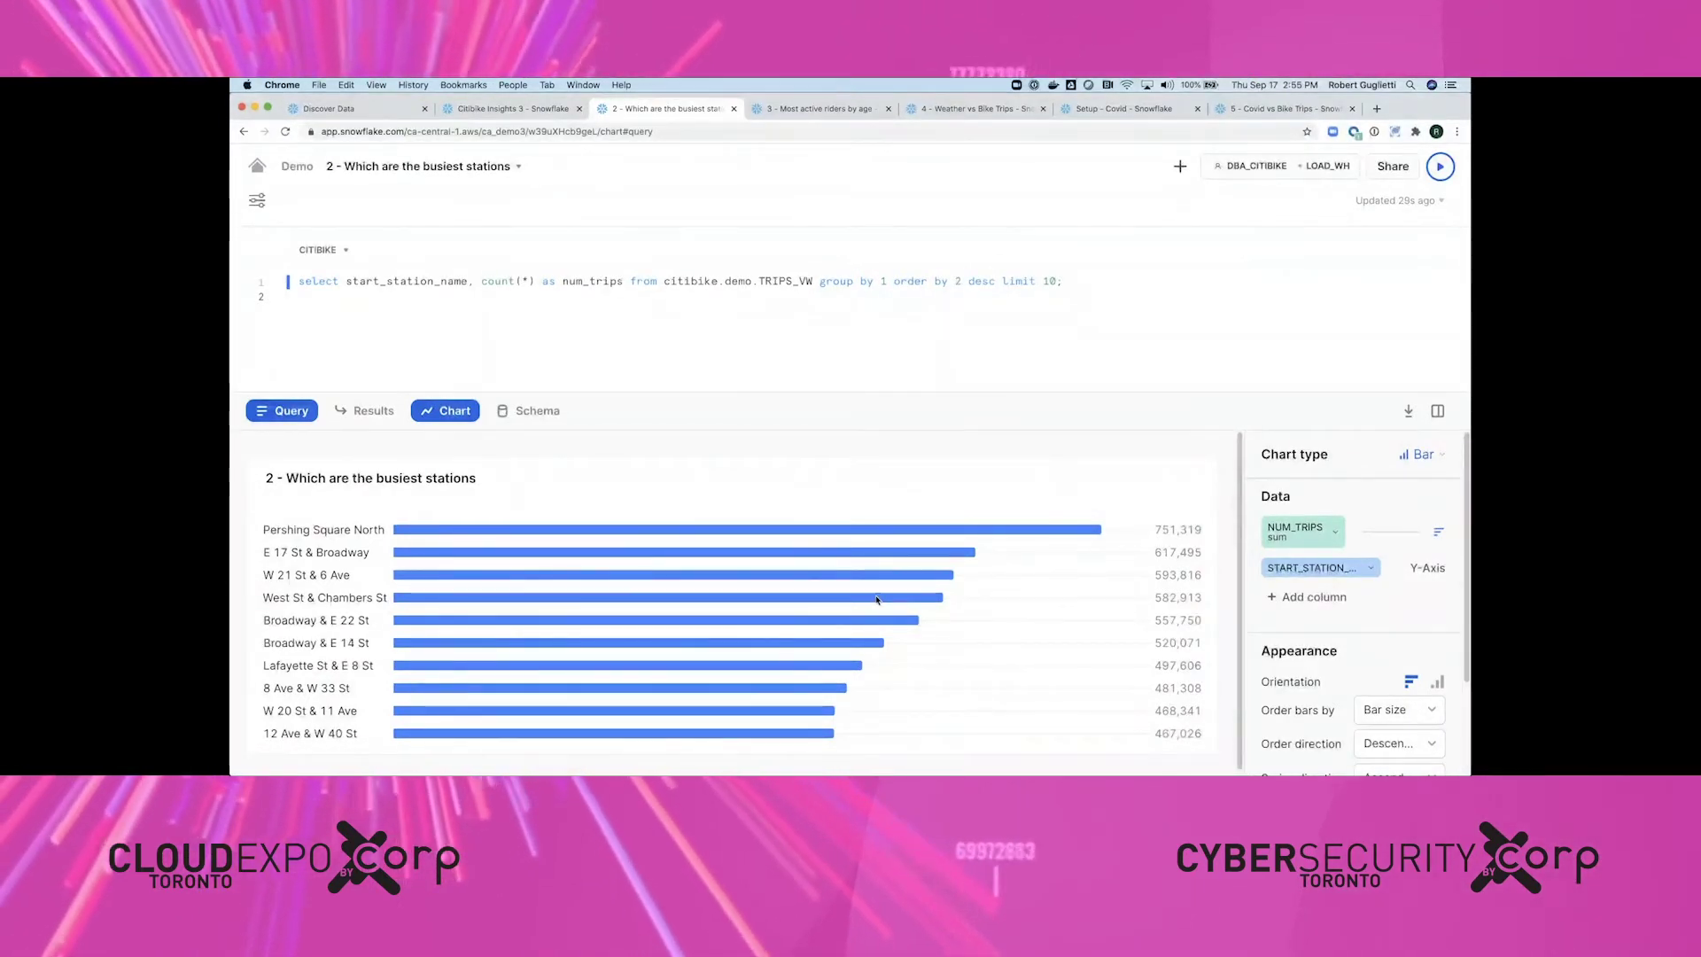
Move the busiest-stations worksheet to the Citibike Insights 3 dashboard and return to the dashboard view.
left_click(495, 175)
mouse_move(425, 253)
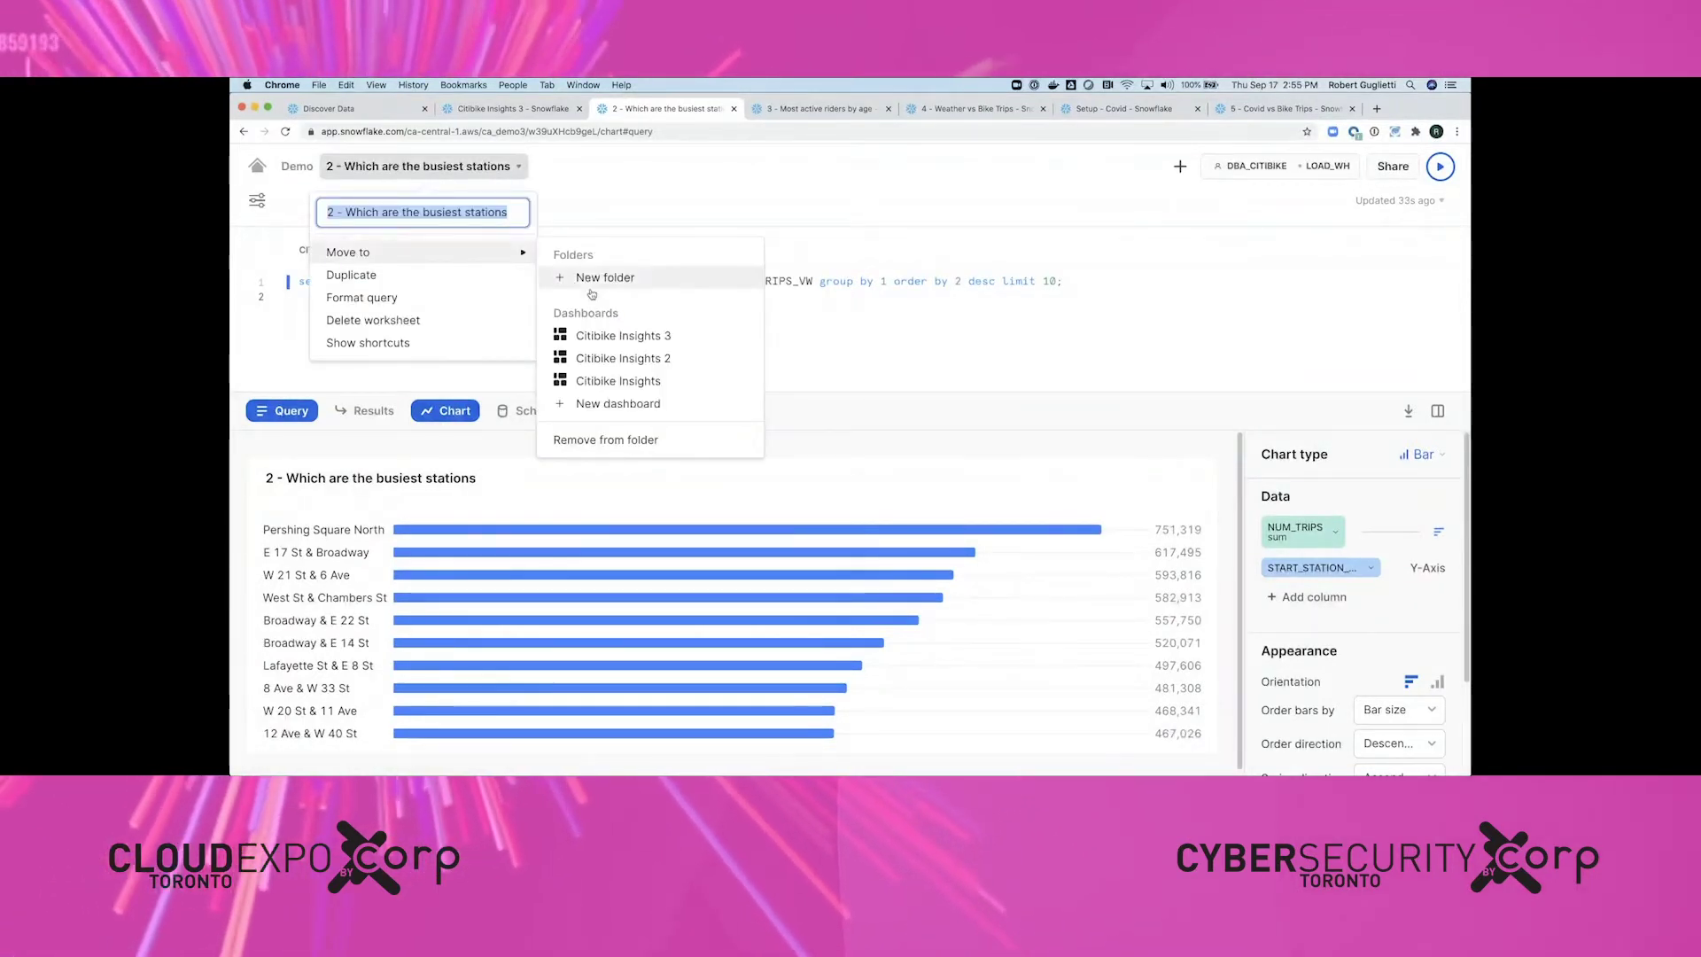
left_click(638, 336)
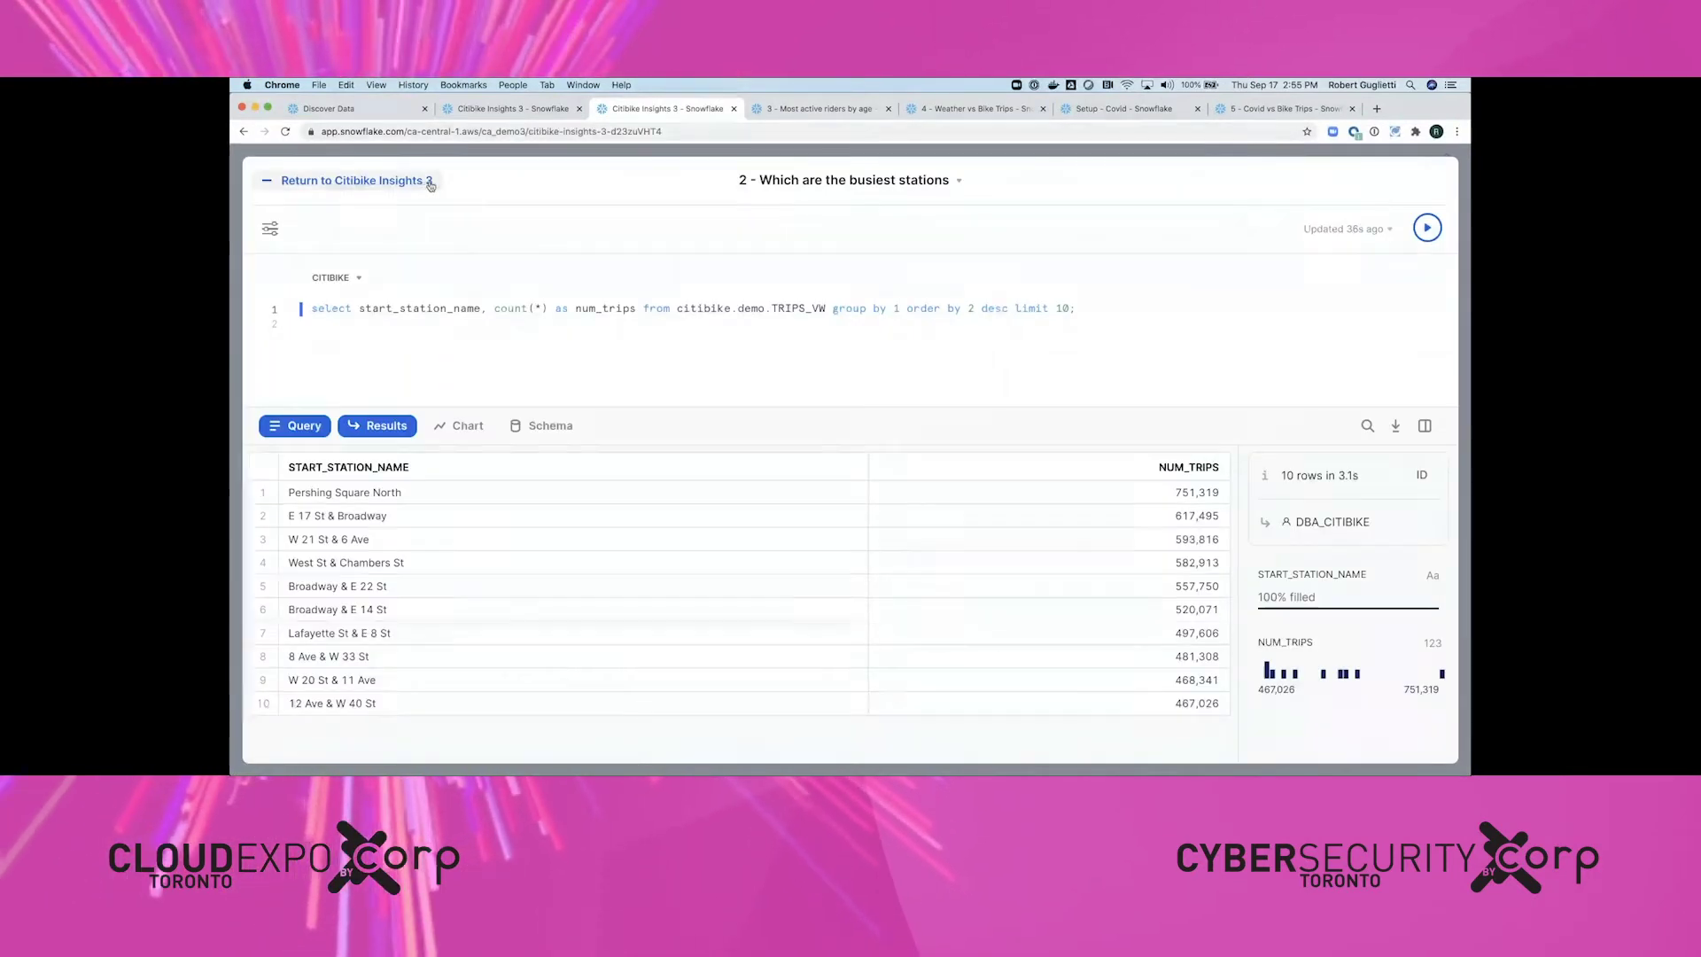
left_click(427, 183)
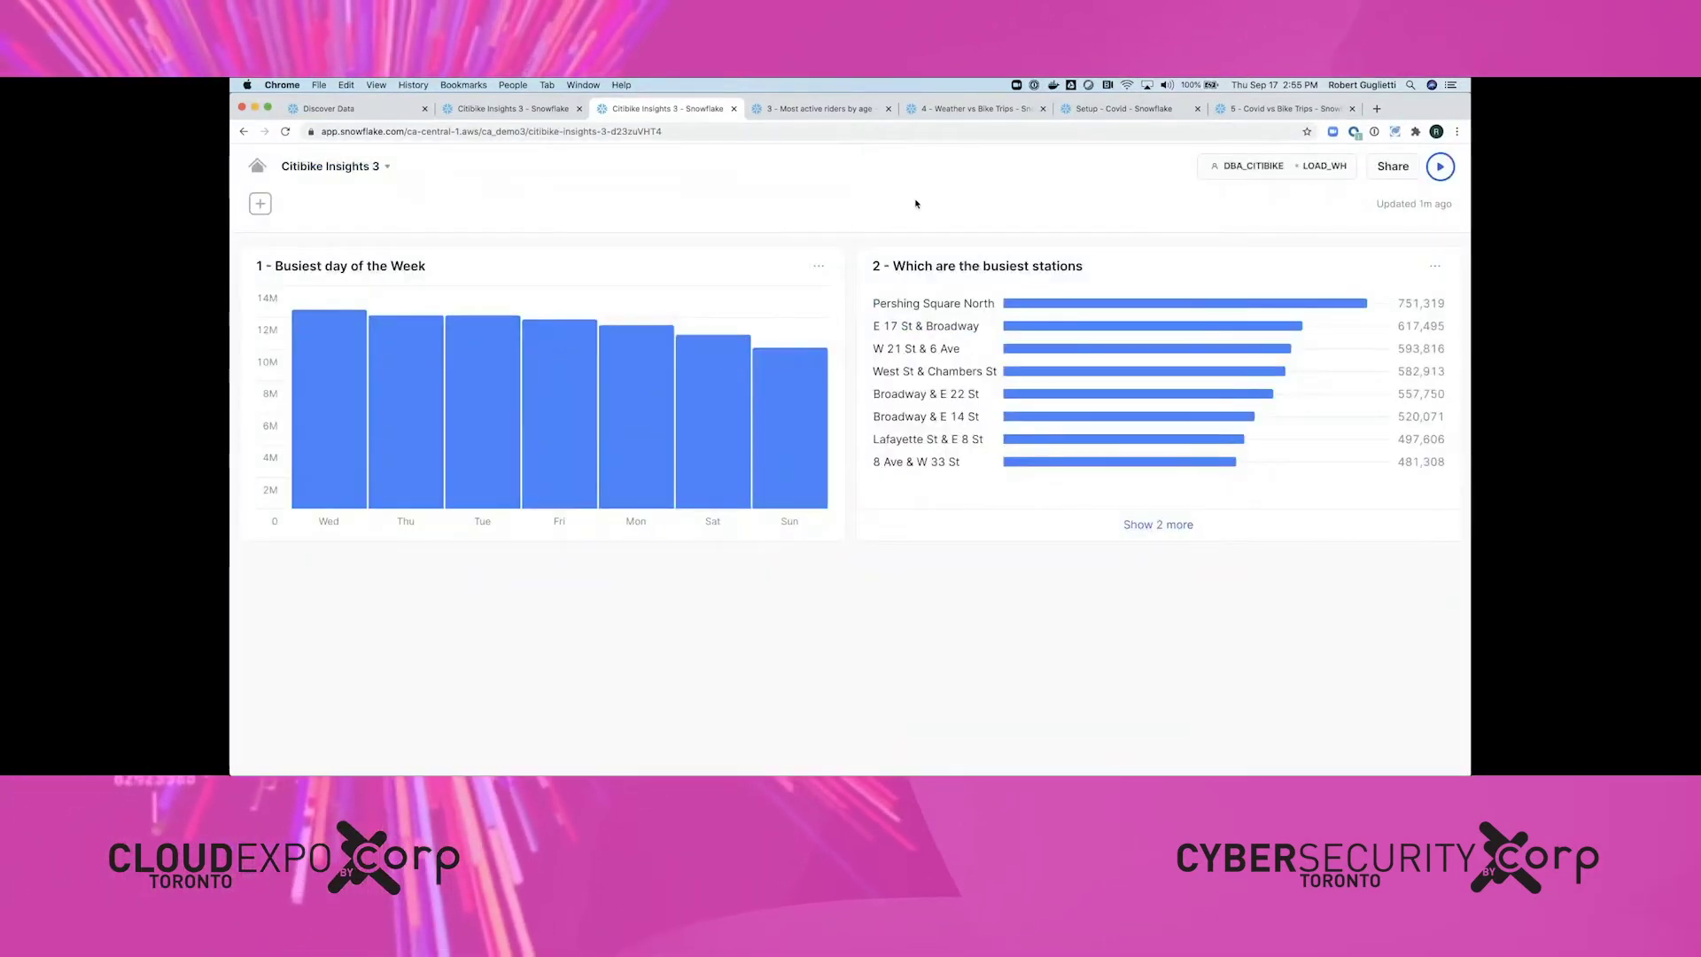
Run the query in the "3 - Most active riders by age" worksheet and chart its results.
left_click(791, 114)
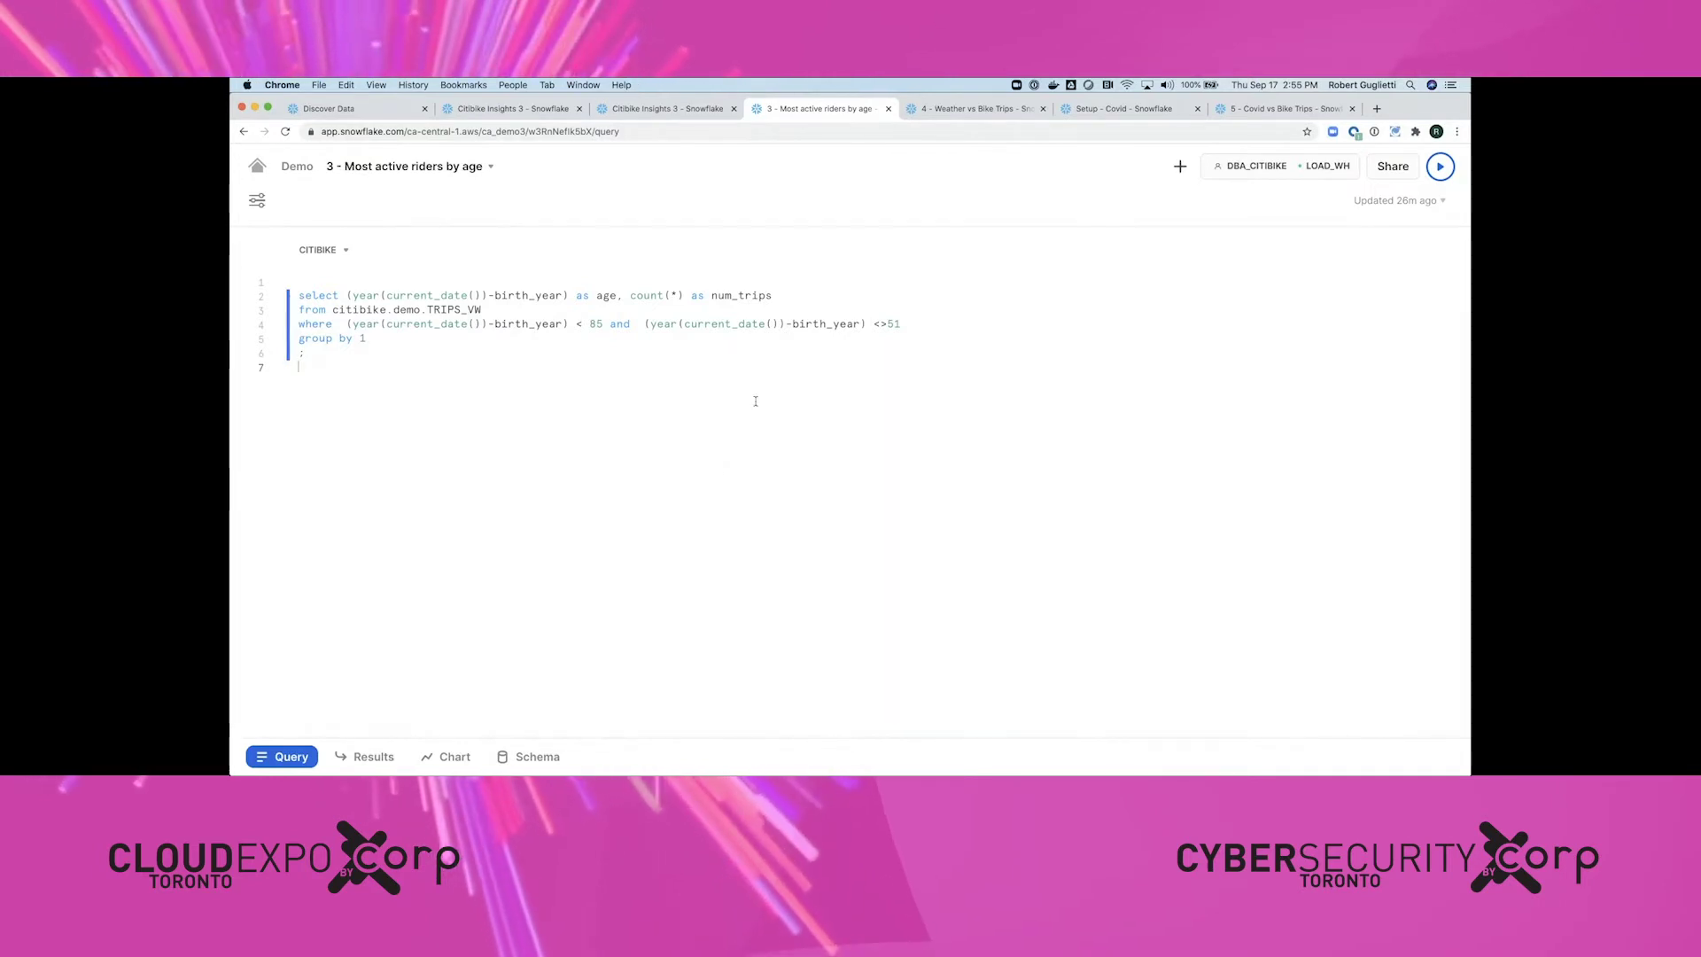
left_click(1427, 164)
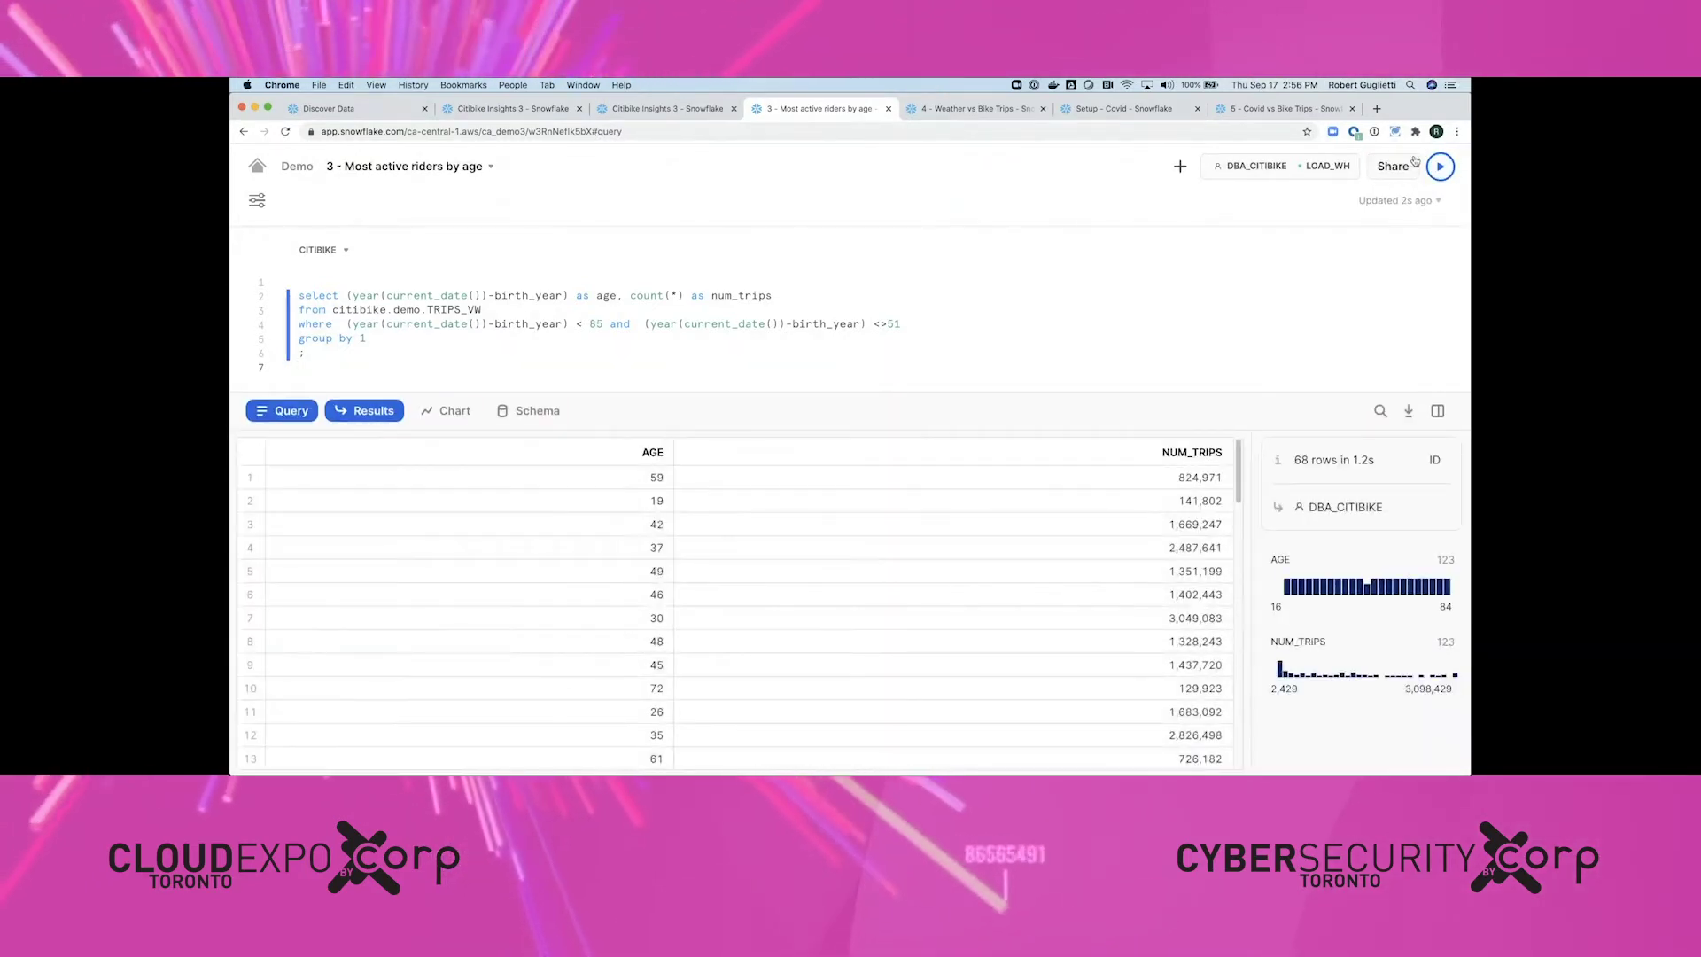
left_click(458, 408)
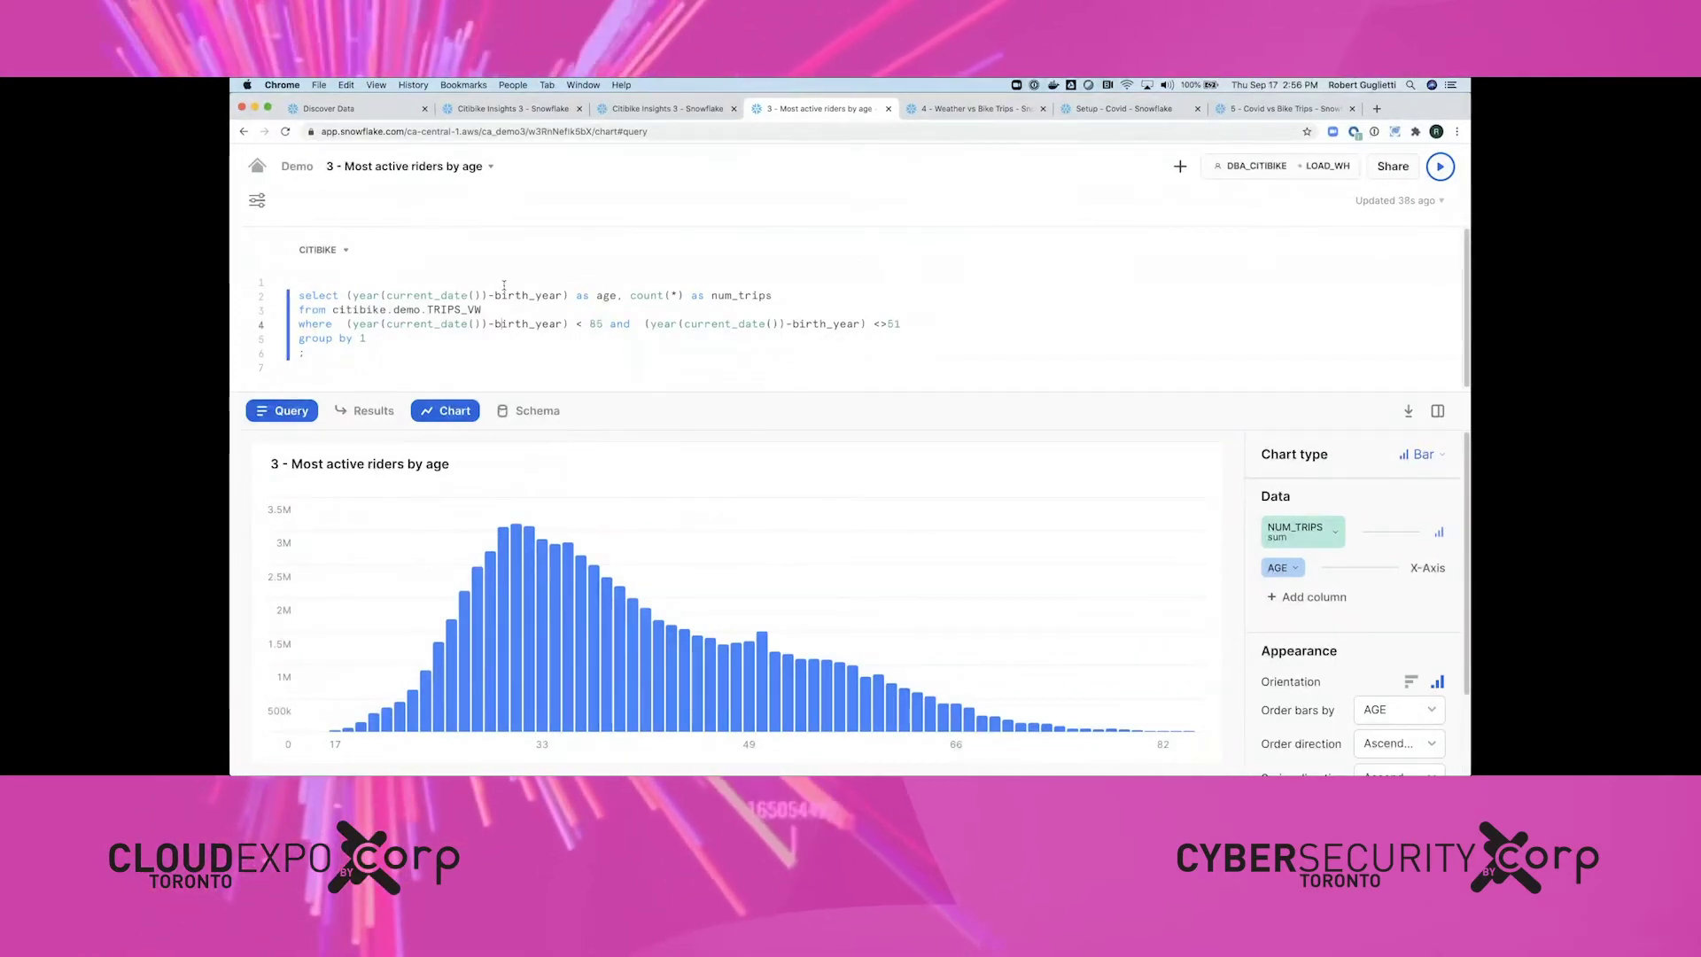
Move the riders-by-age worksheet to the Citibike Insights 3 dashboard and return to the dashboard view.
left_click(493, 176)
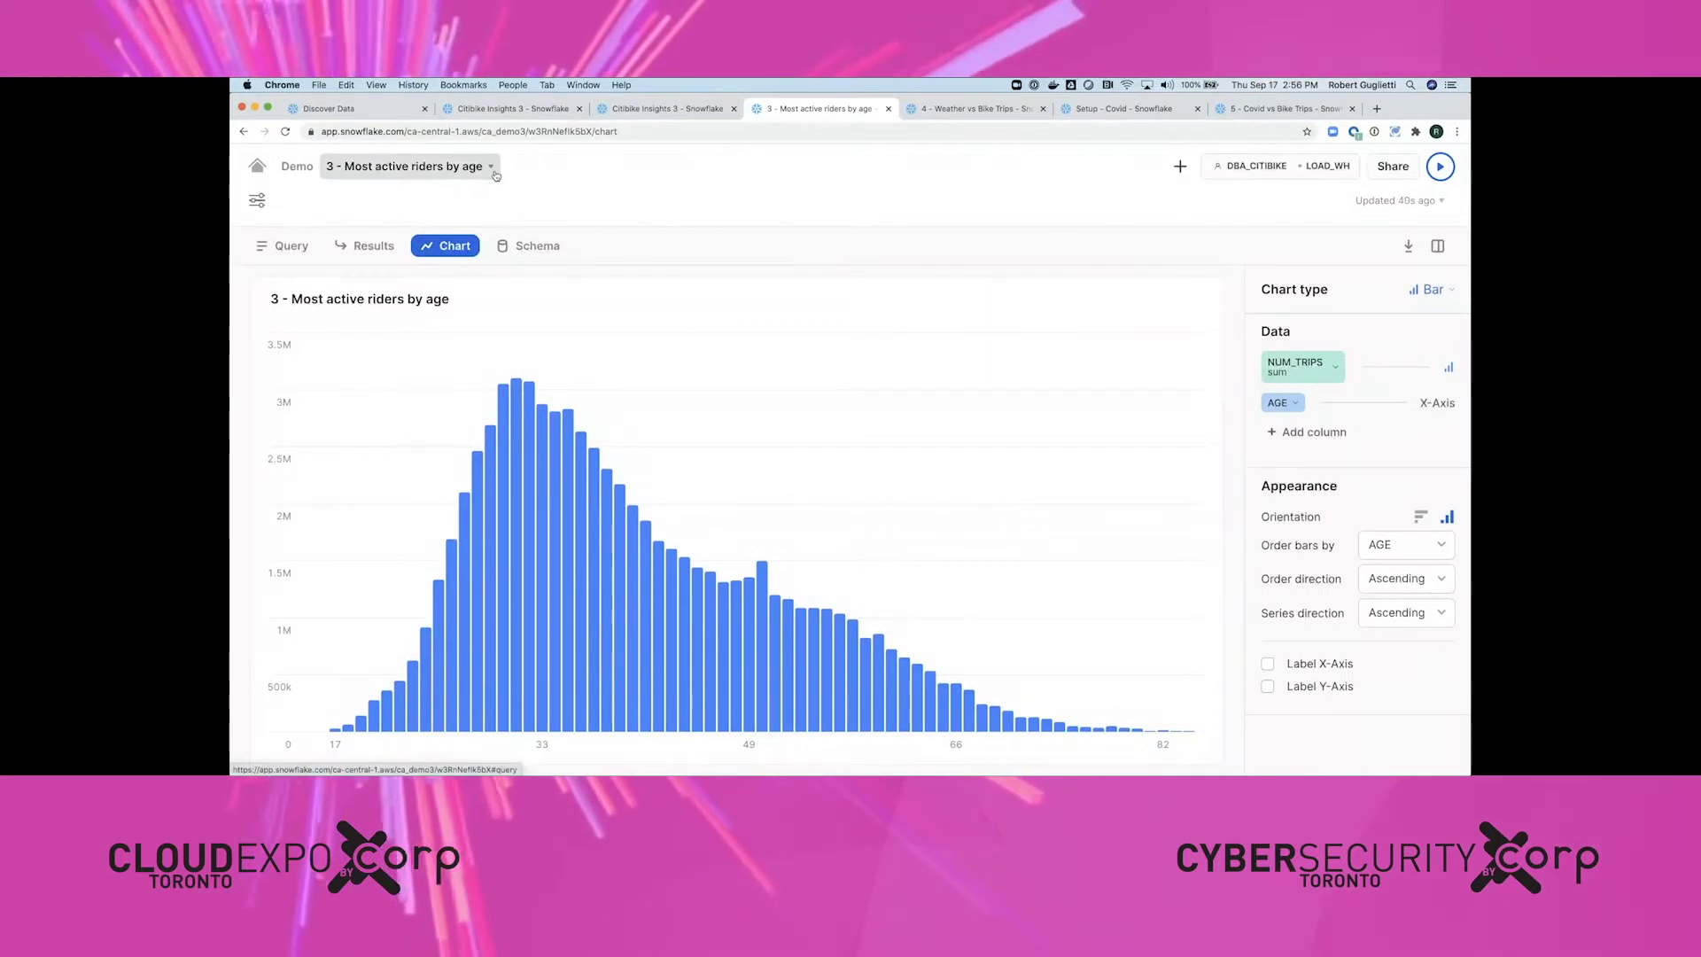
left_click(494, 175)
mouse_move(467, 258)
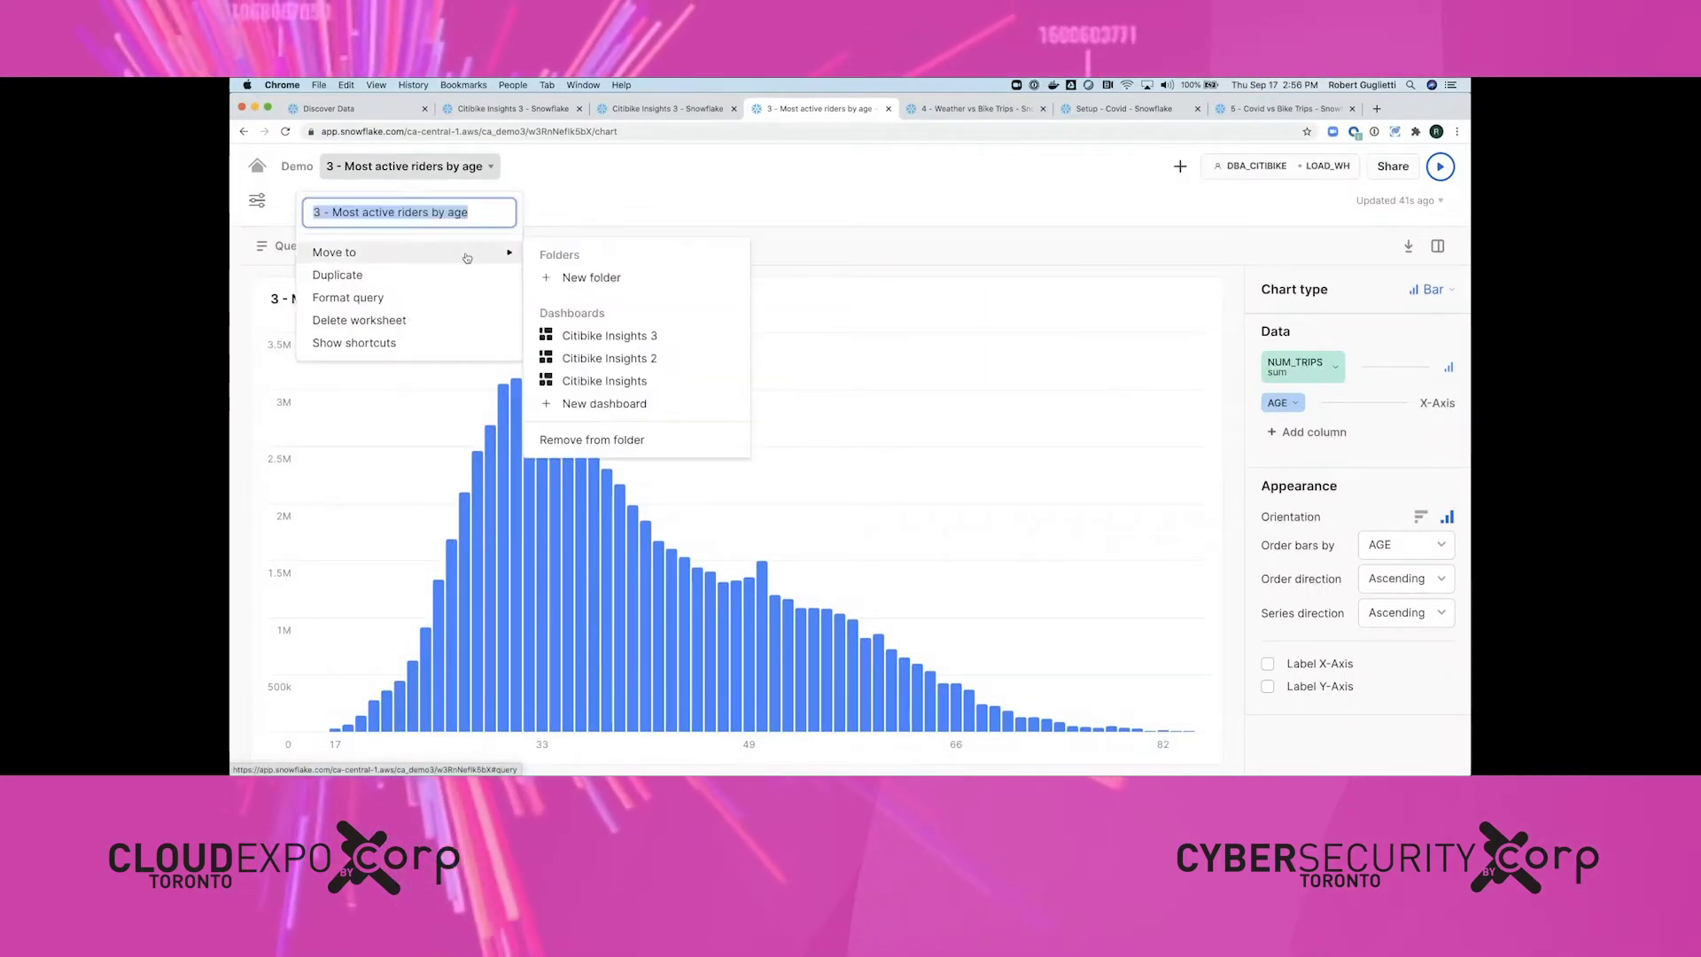
left_click(631, 336)
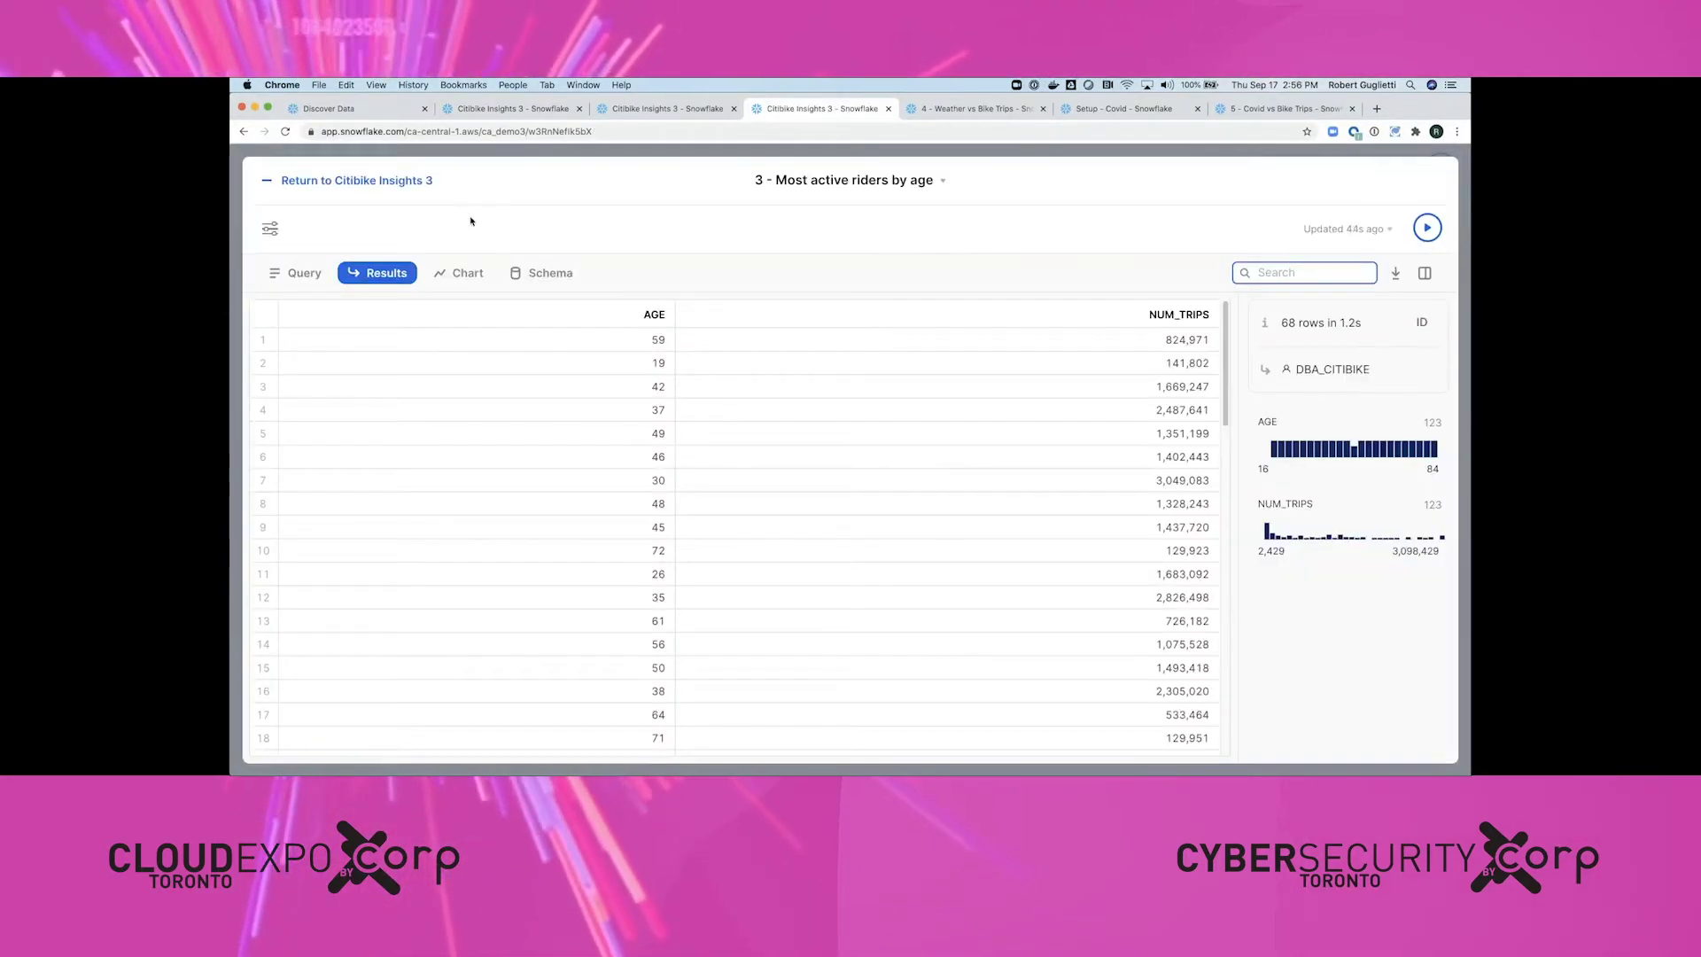
left_click(370, 181)
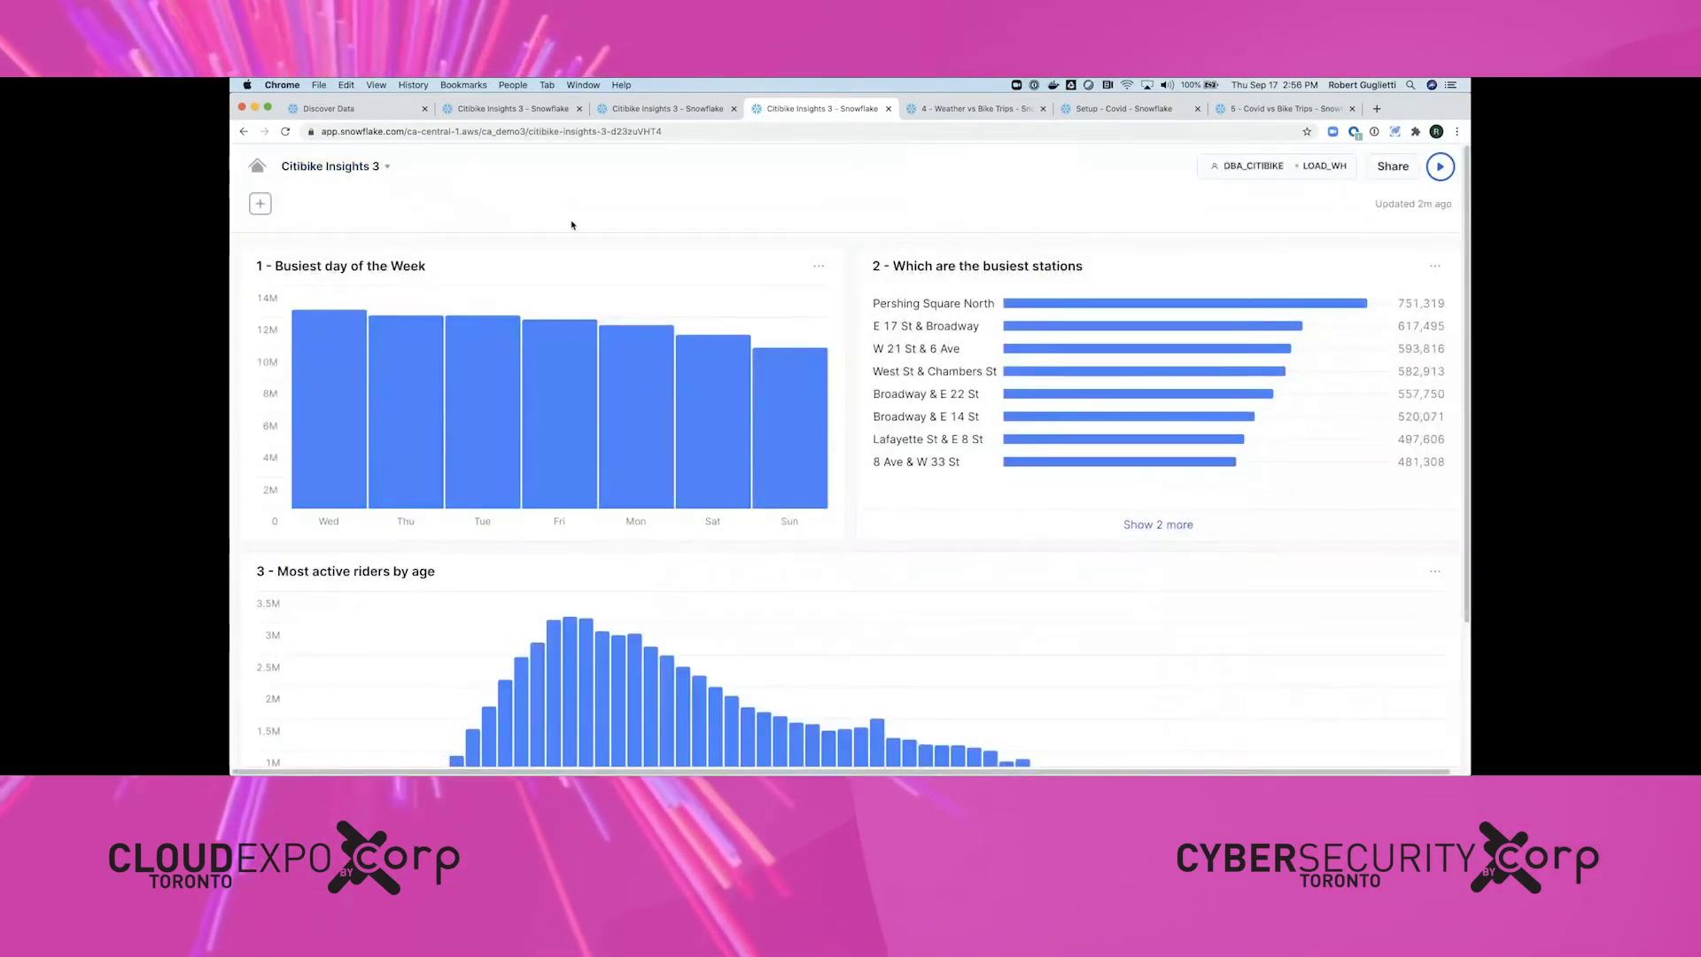
Open the CITIBIKE Weather v3 listing under Snowflake Demo Resources and review its example query for weather data.
key("ctrl+Tab")
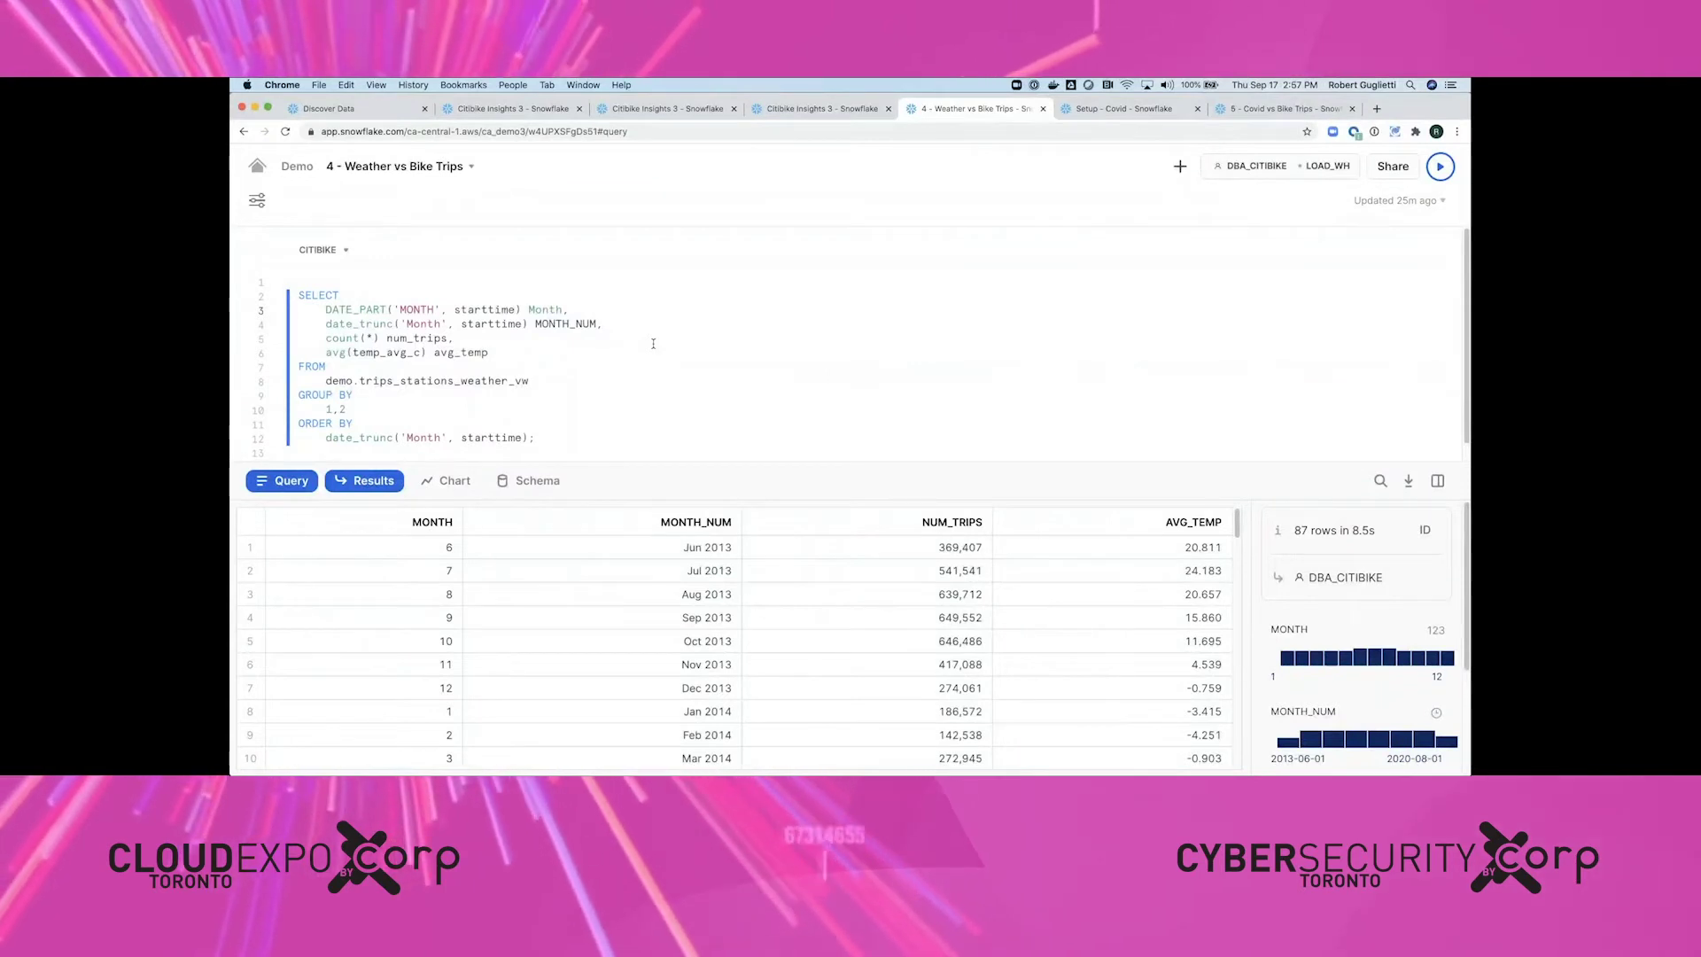
left_click(521, 293)
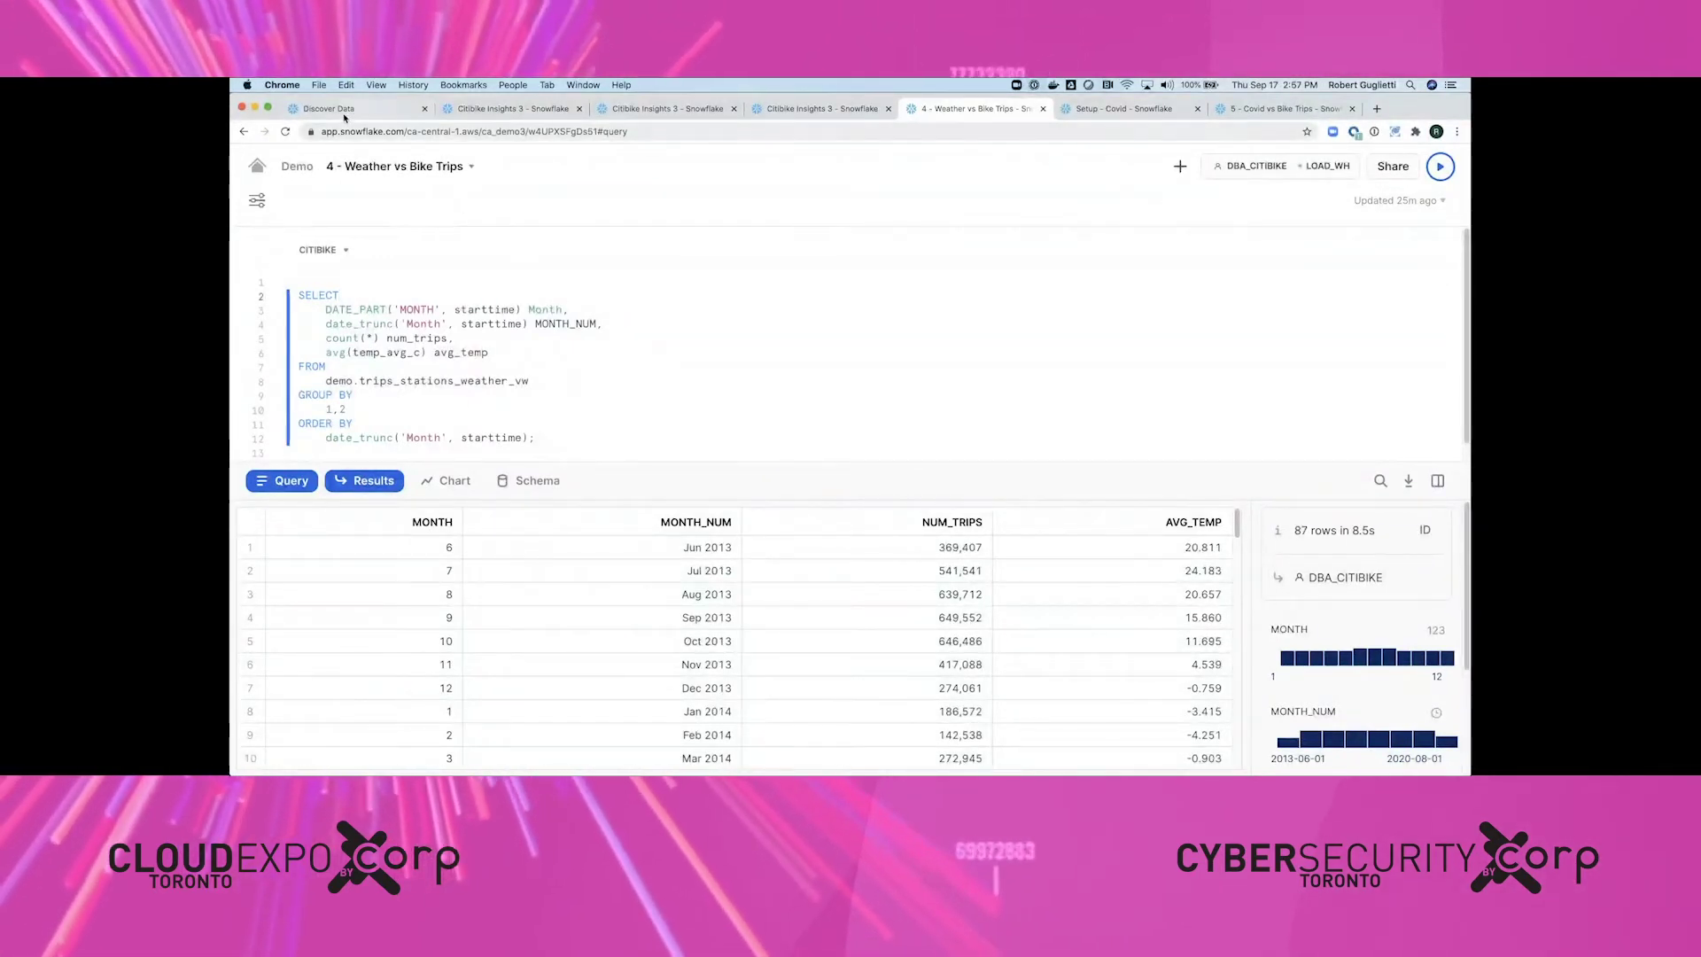
left_click(347, 112)
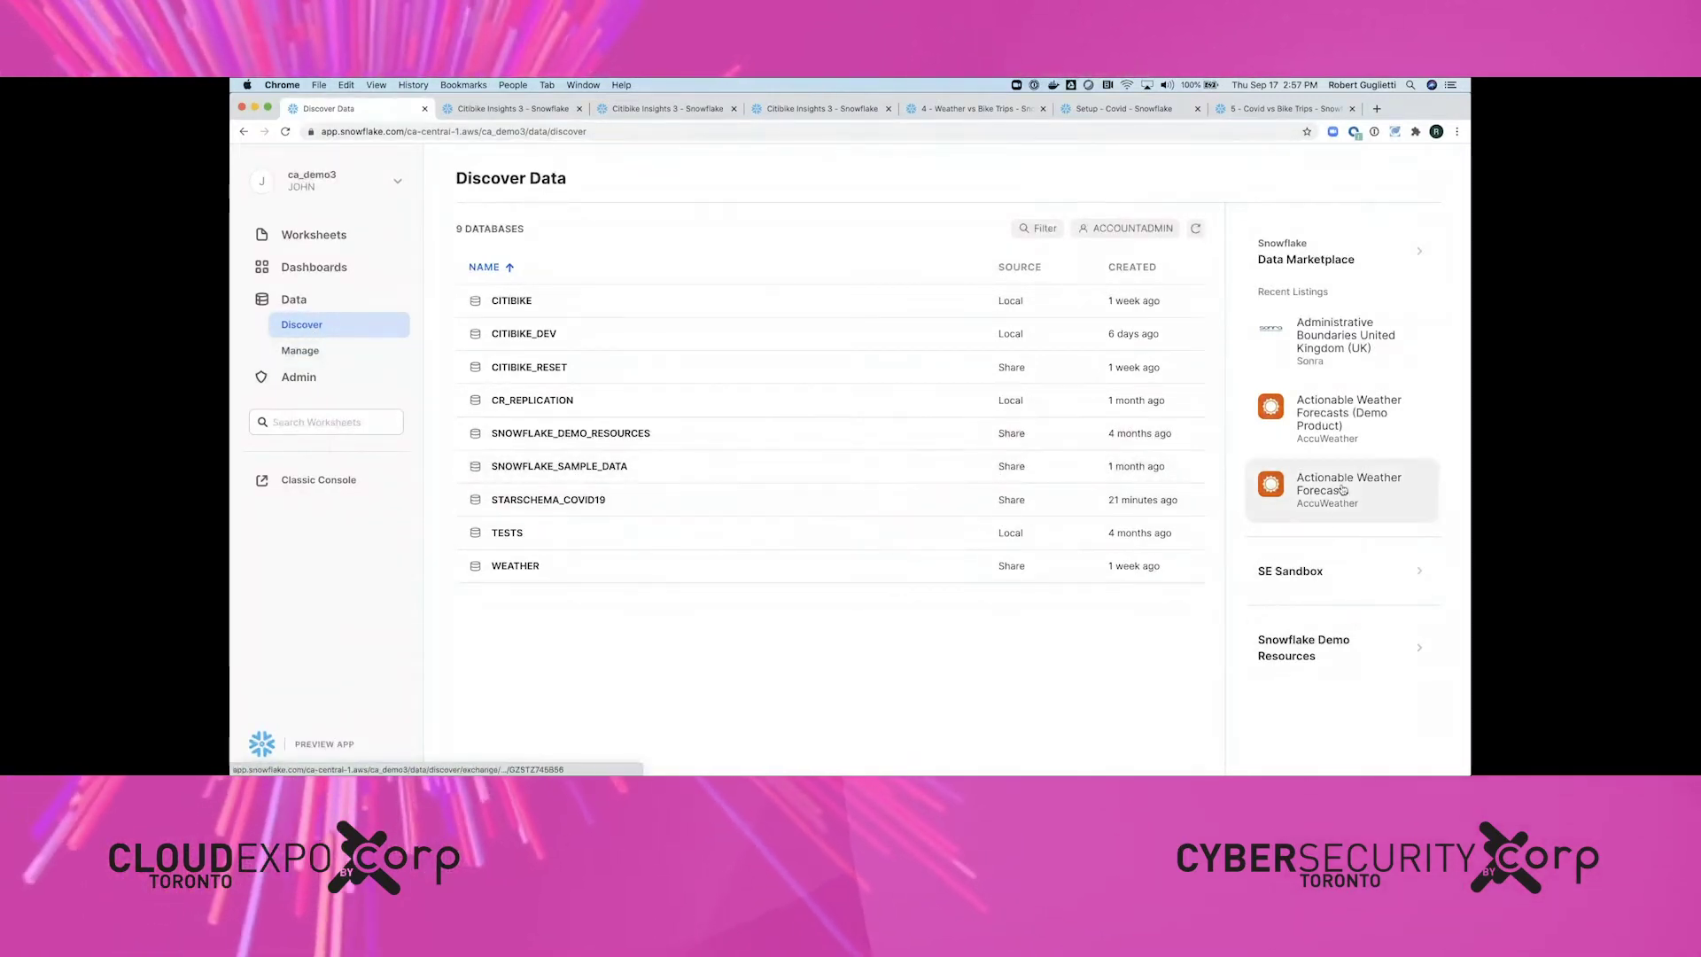
left_click(1344, 658)
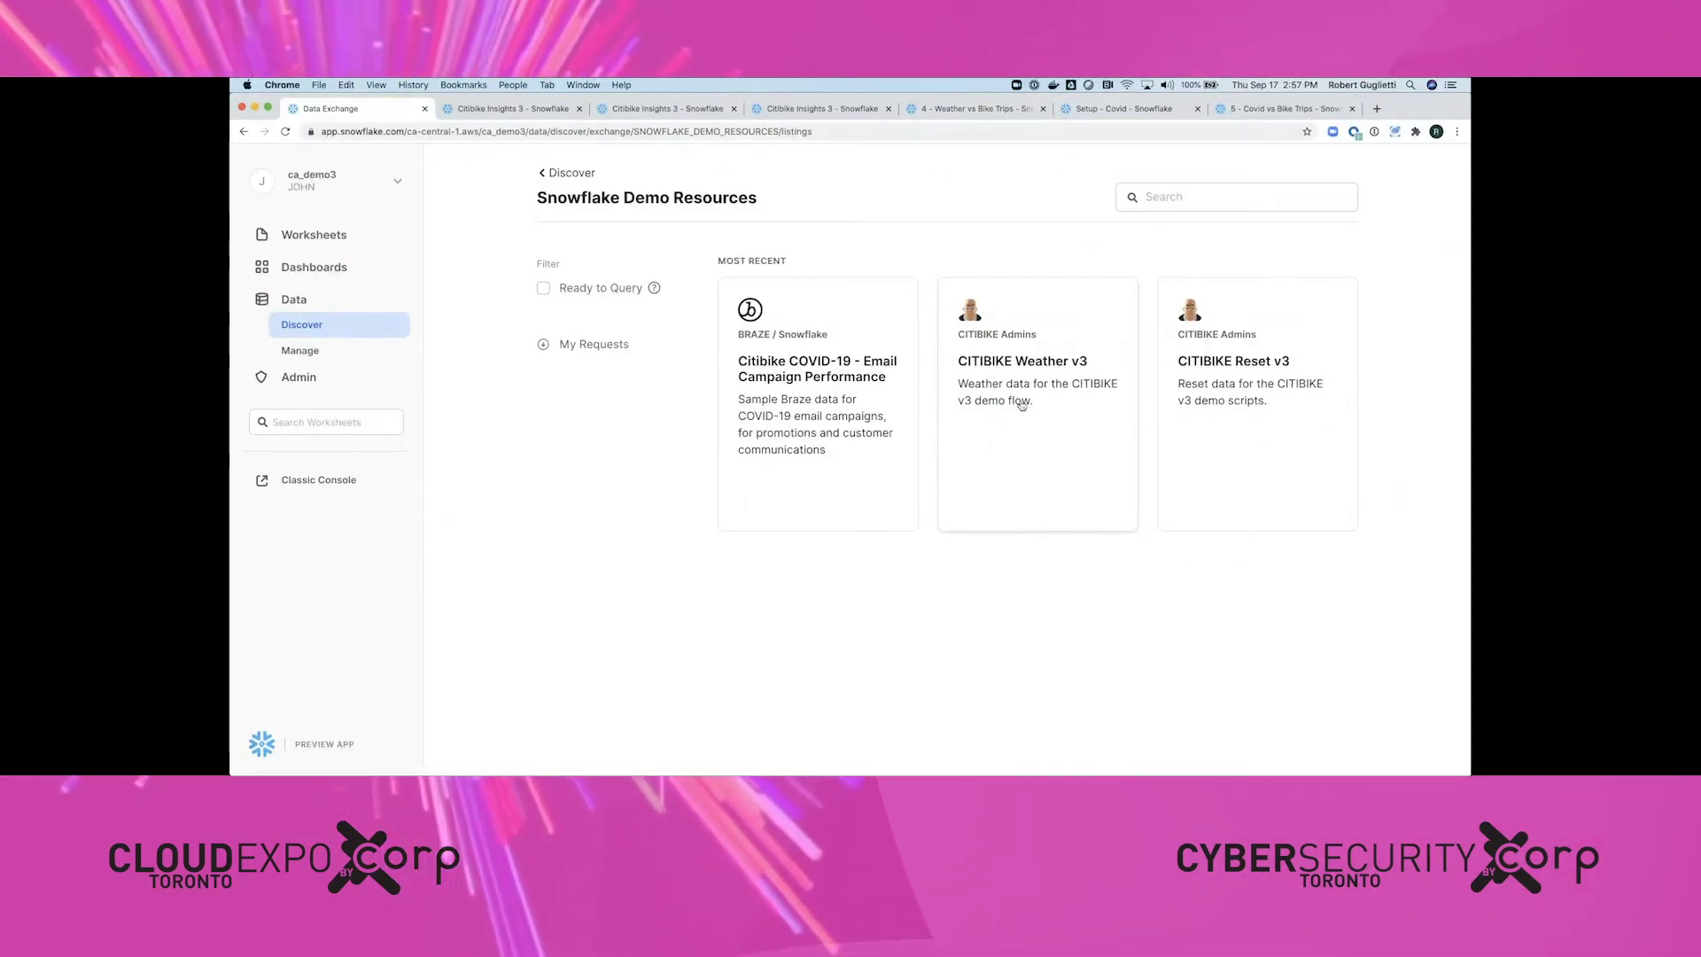
left_click(983, 429)
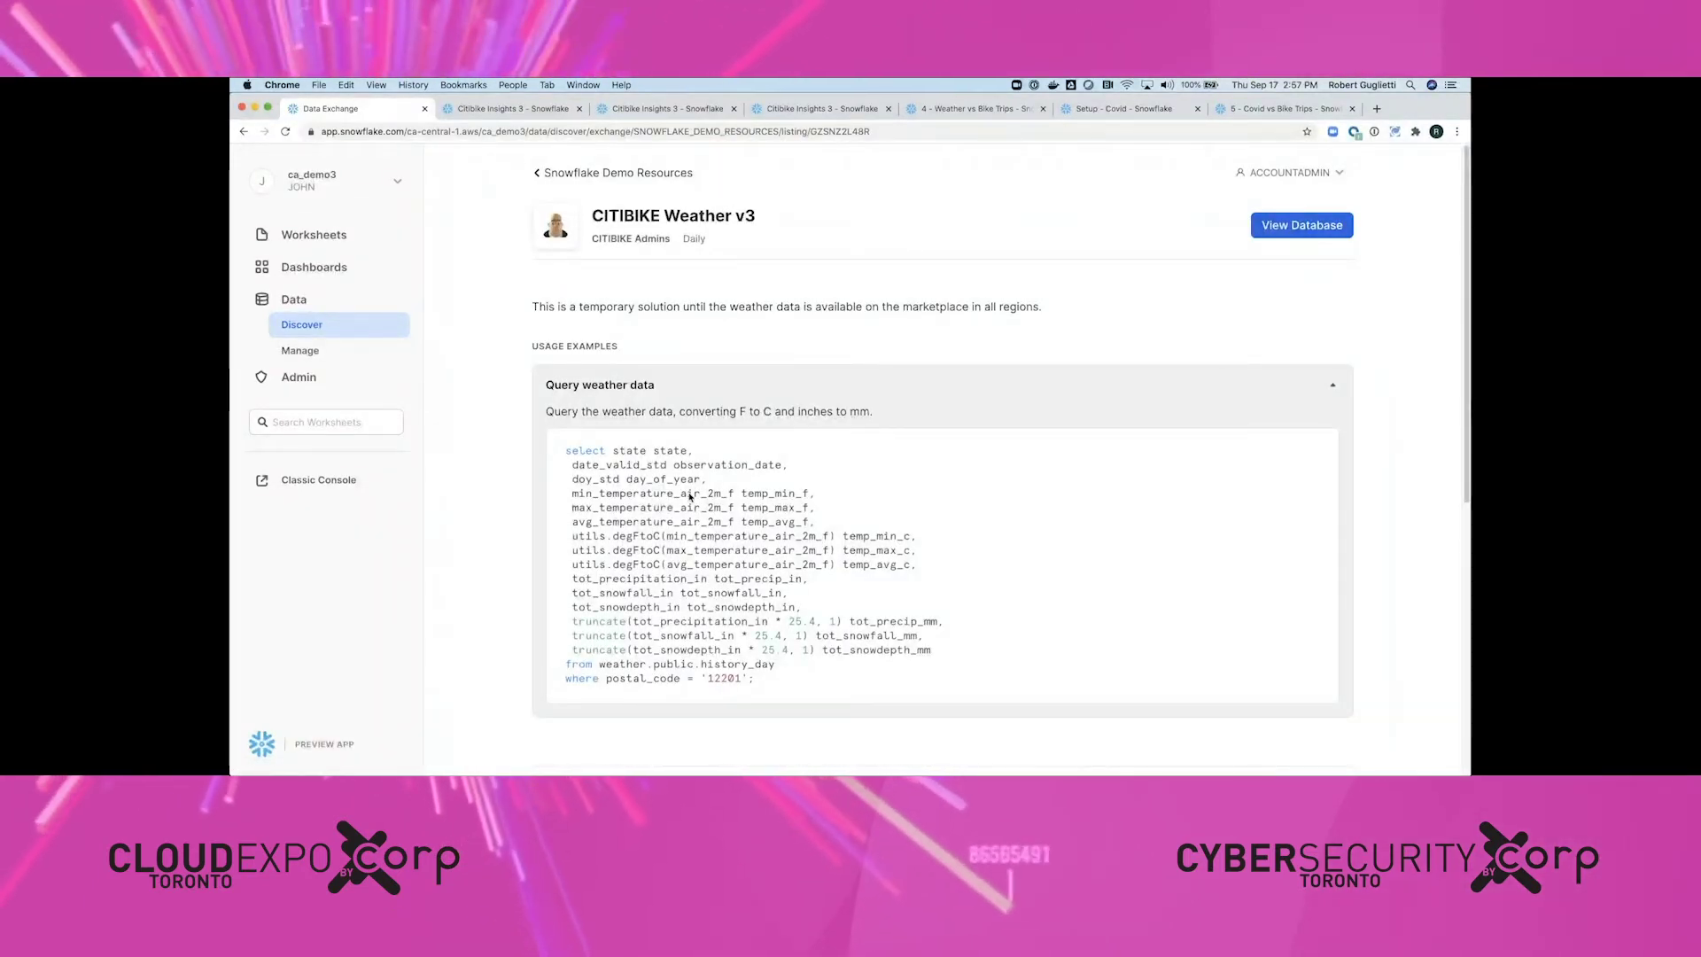
scroll(733, 511, "down", 3)
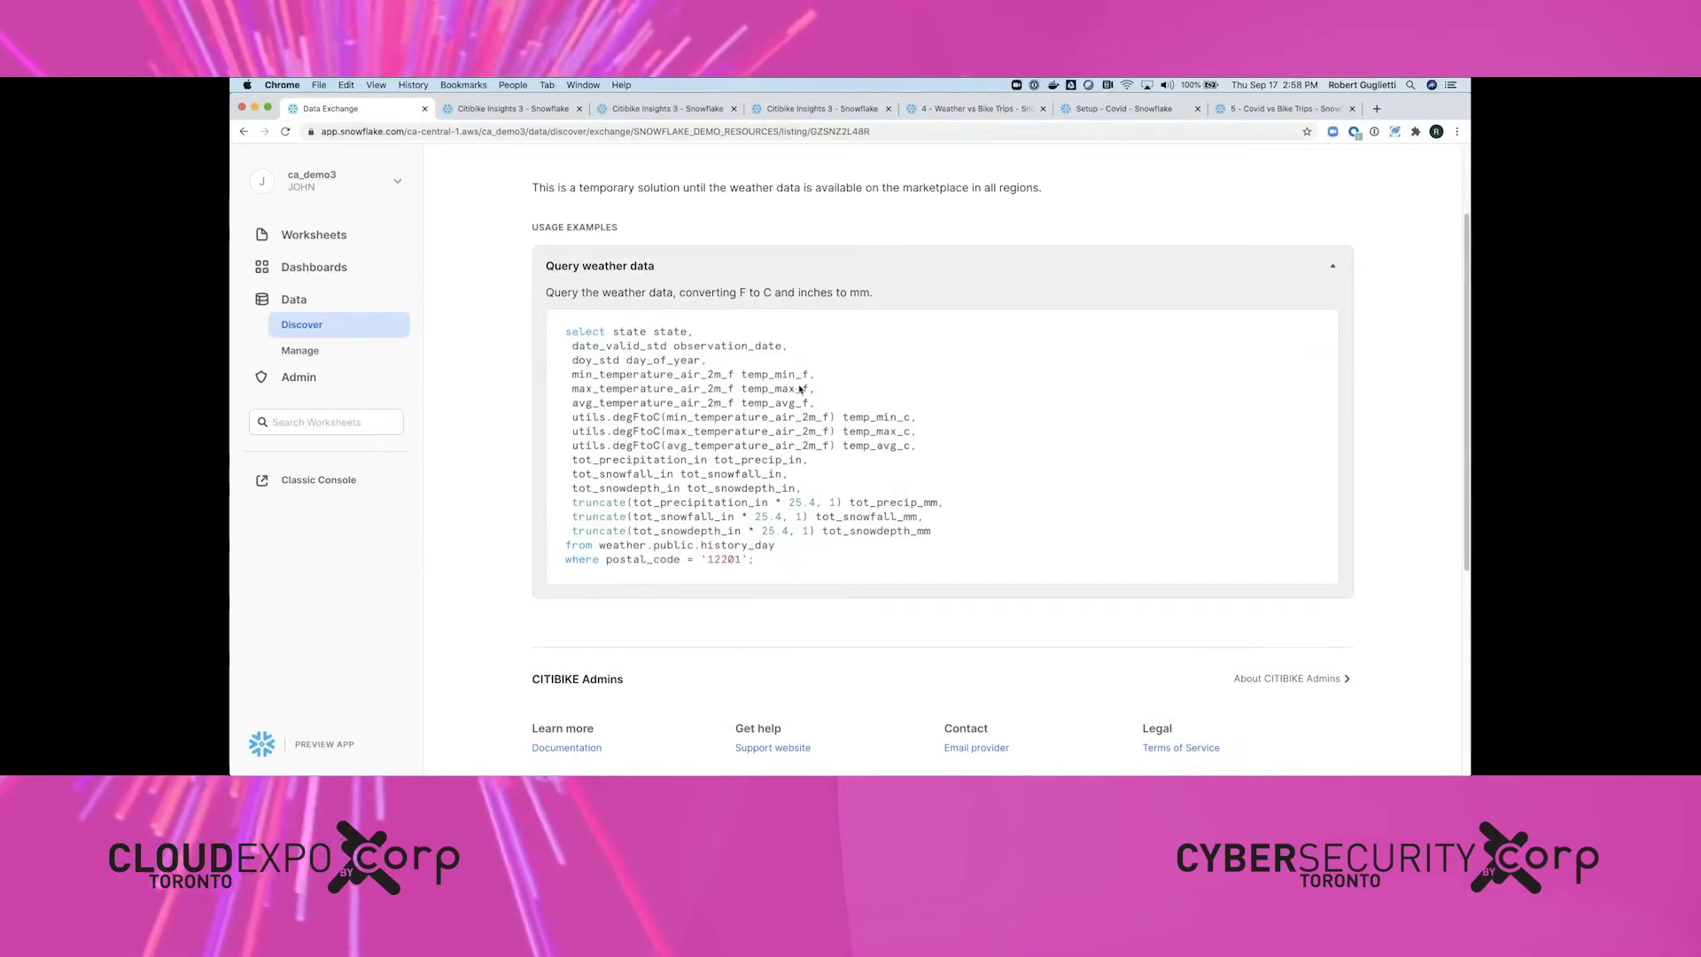
scroll(799, 383, "up", 2)
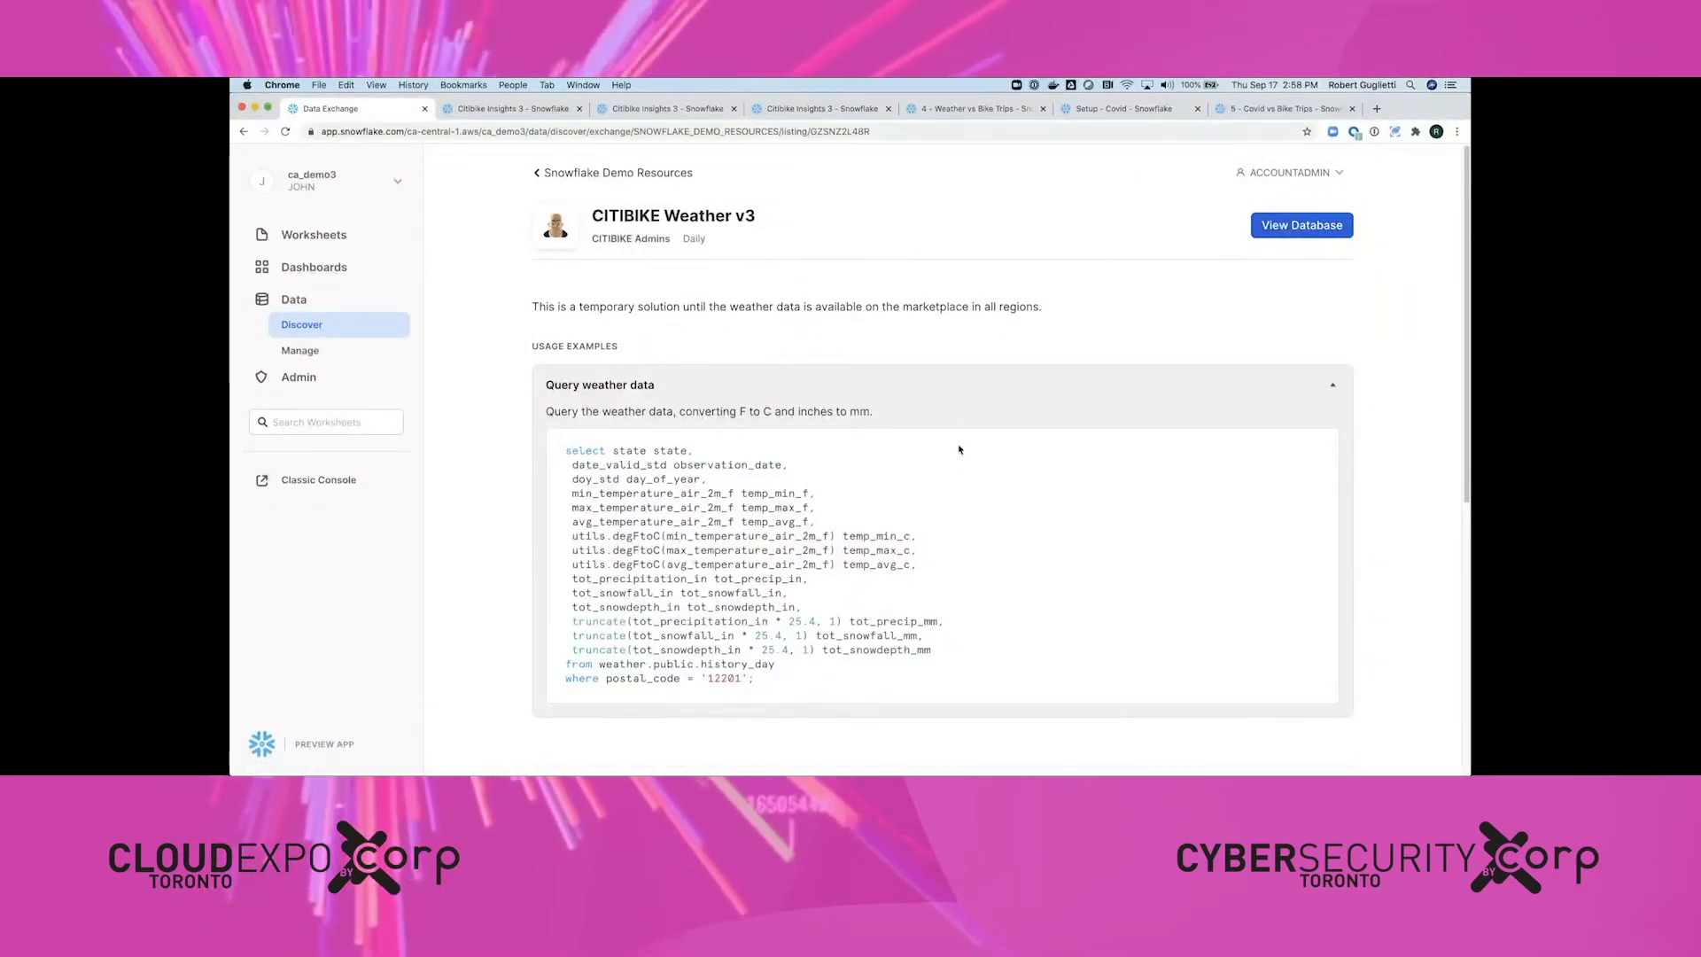
Run the query in the "4 - Weather vs Bike Trips" worksheet, chart its results and enlarge the chart area.
key("super+5")
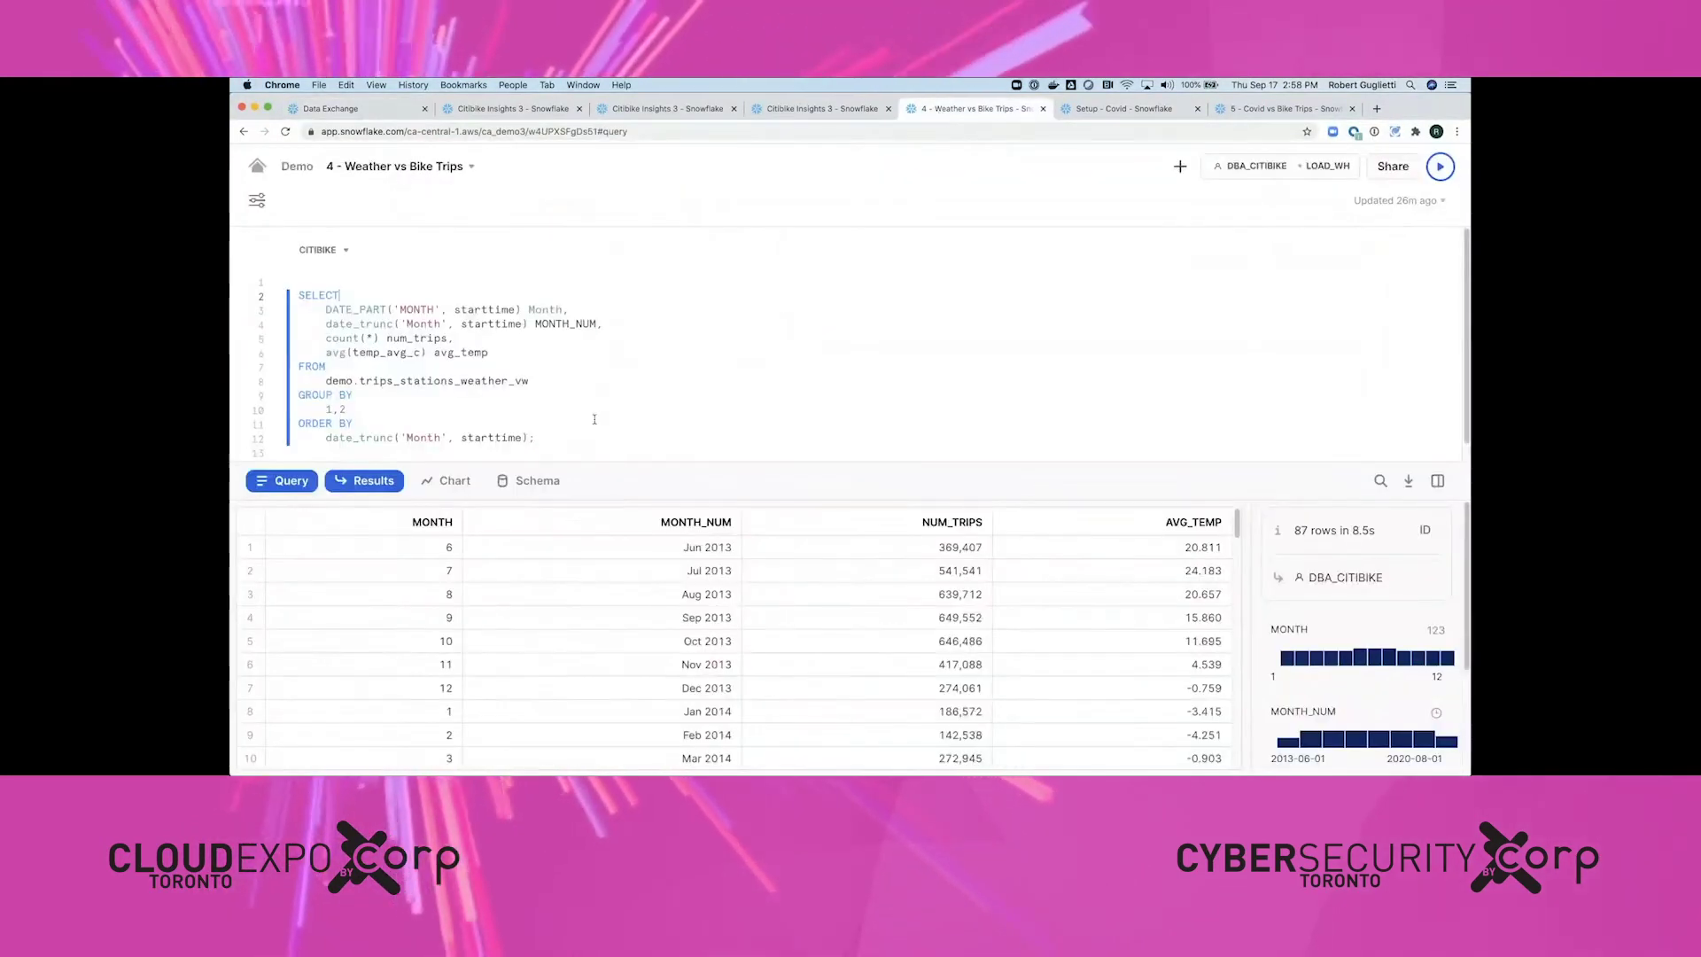
left_click(539, 354)
scroll(540, 358, "down", 1)
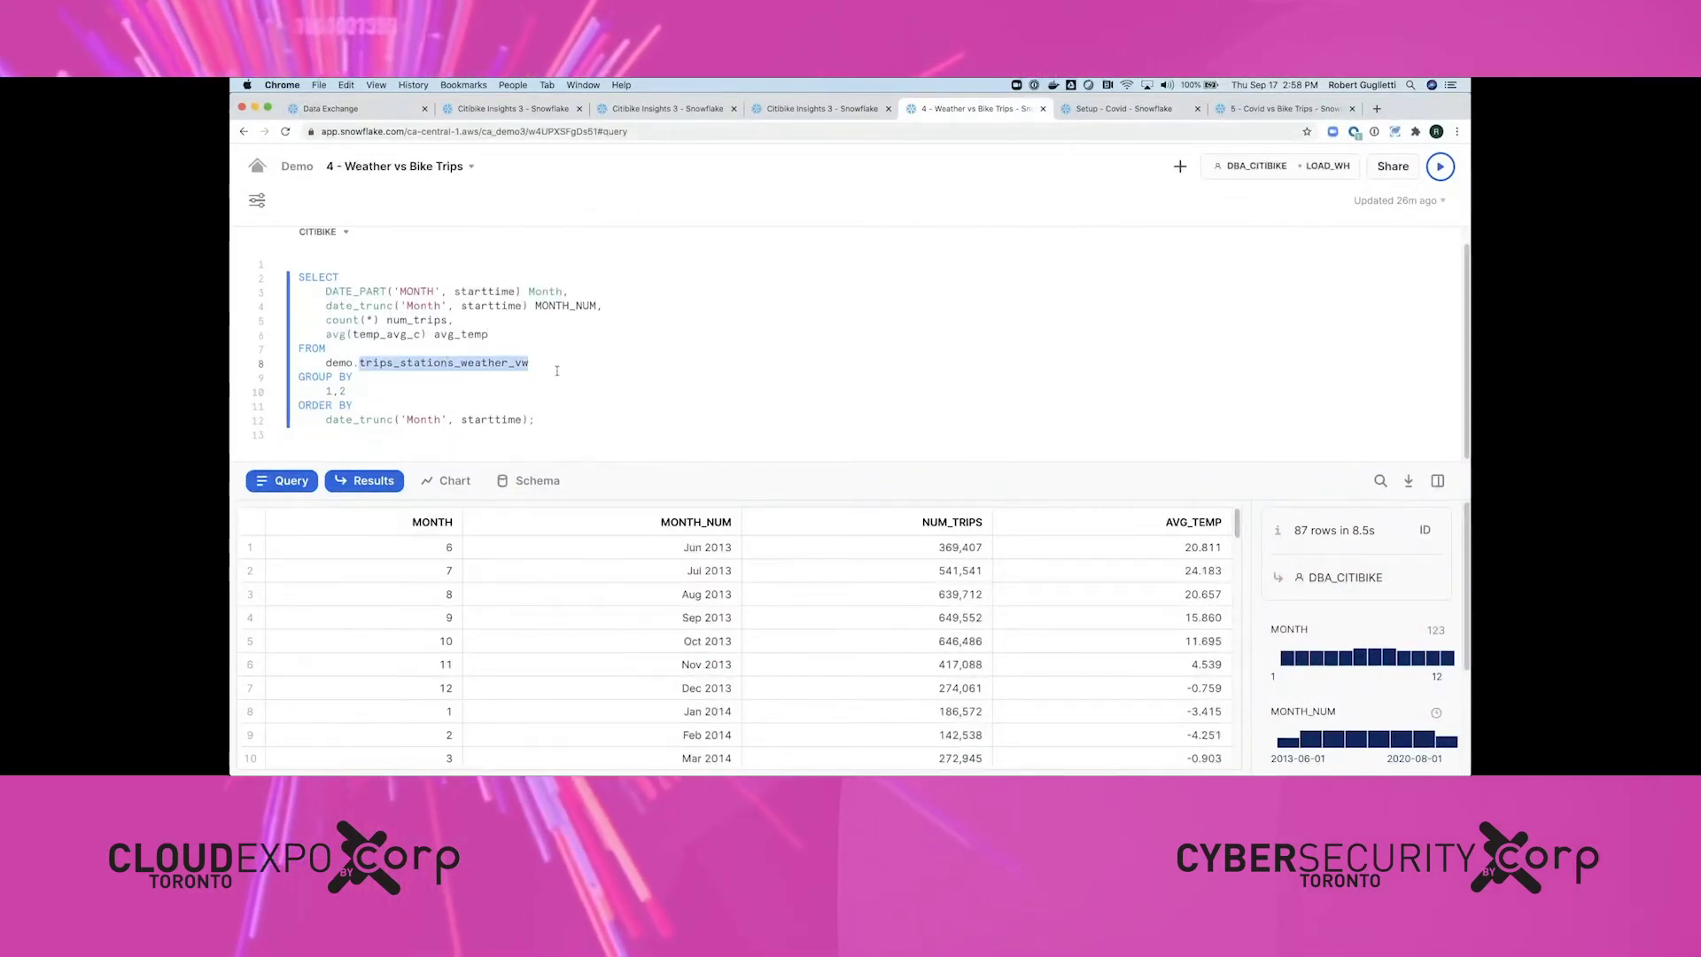
left_click(556, 370)
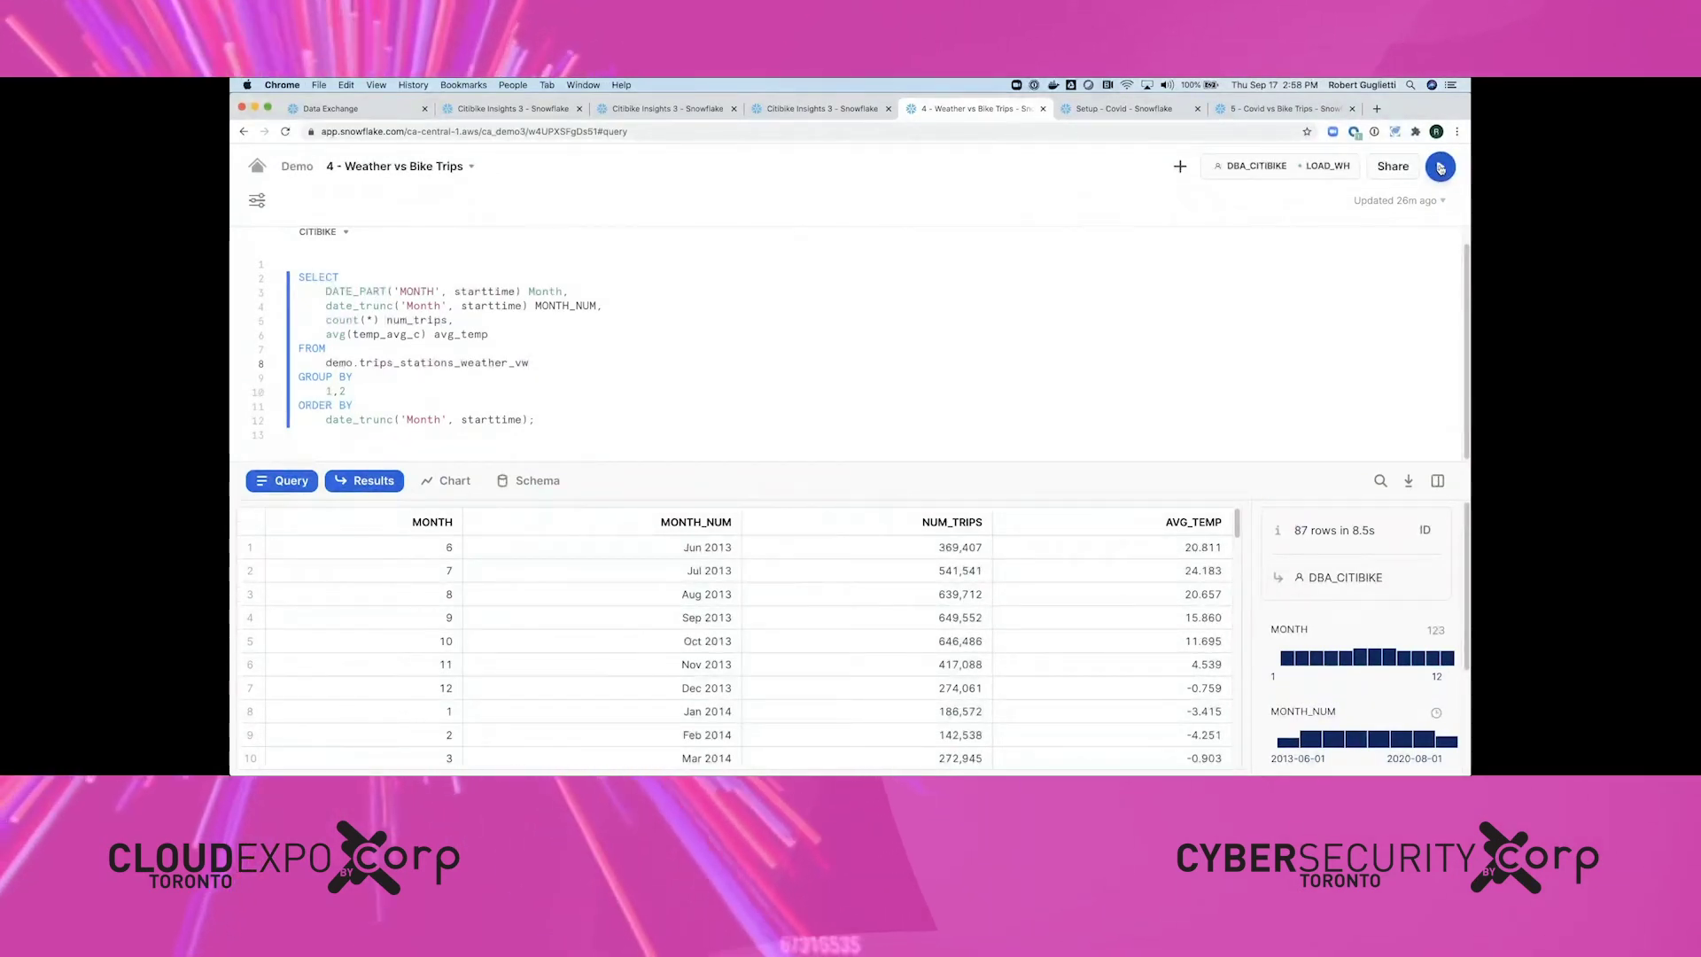
left_click(1440, 168)
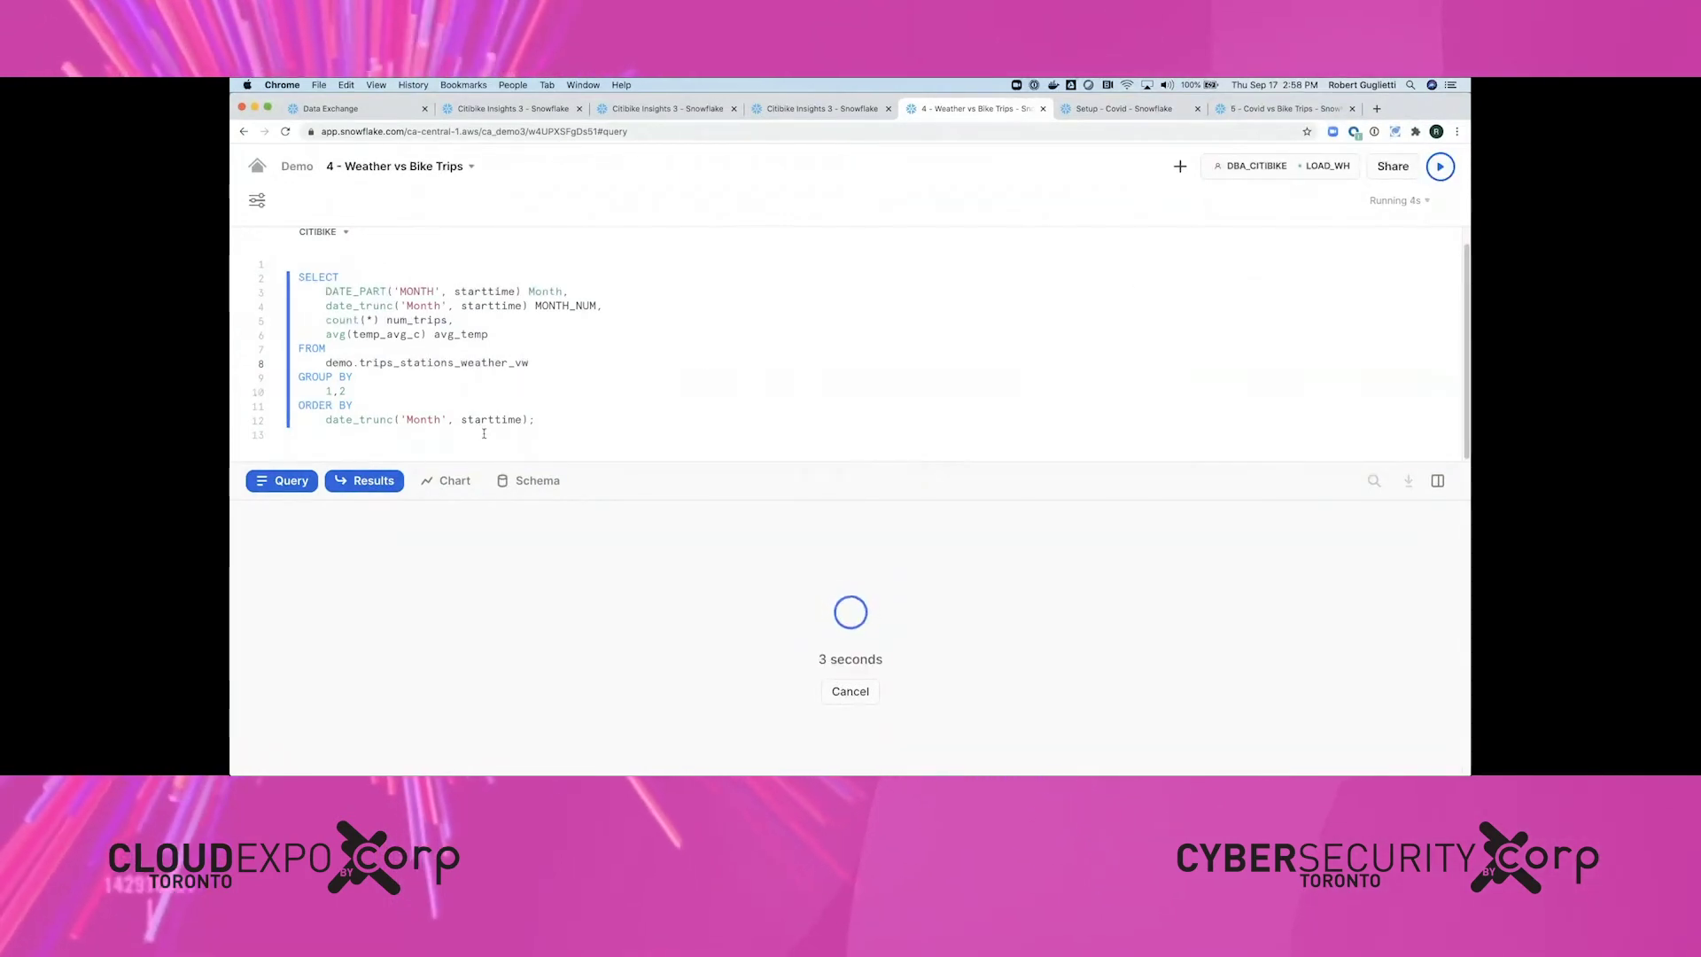
left_click(457, 483)
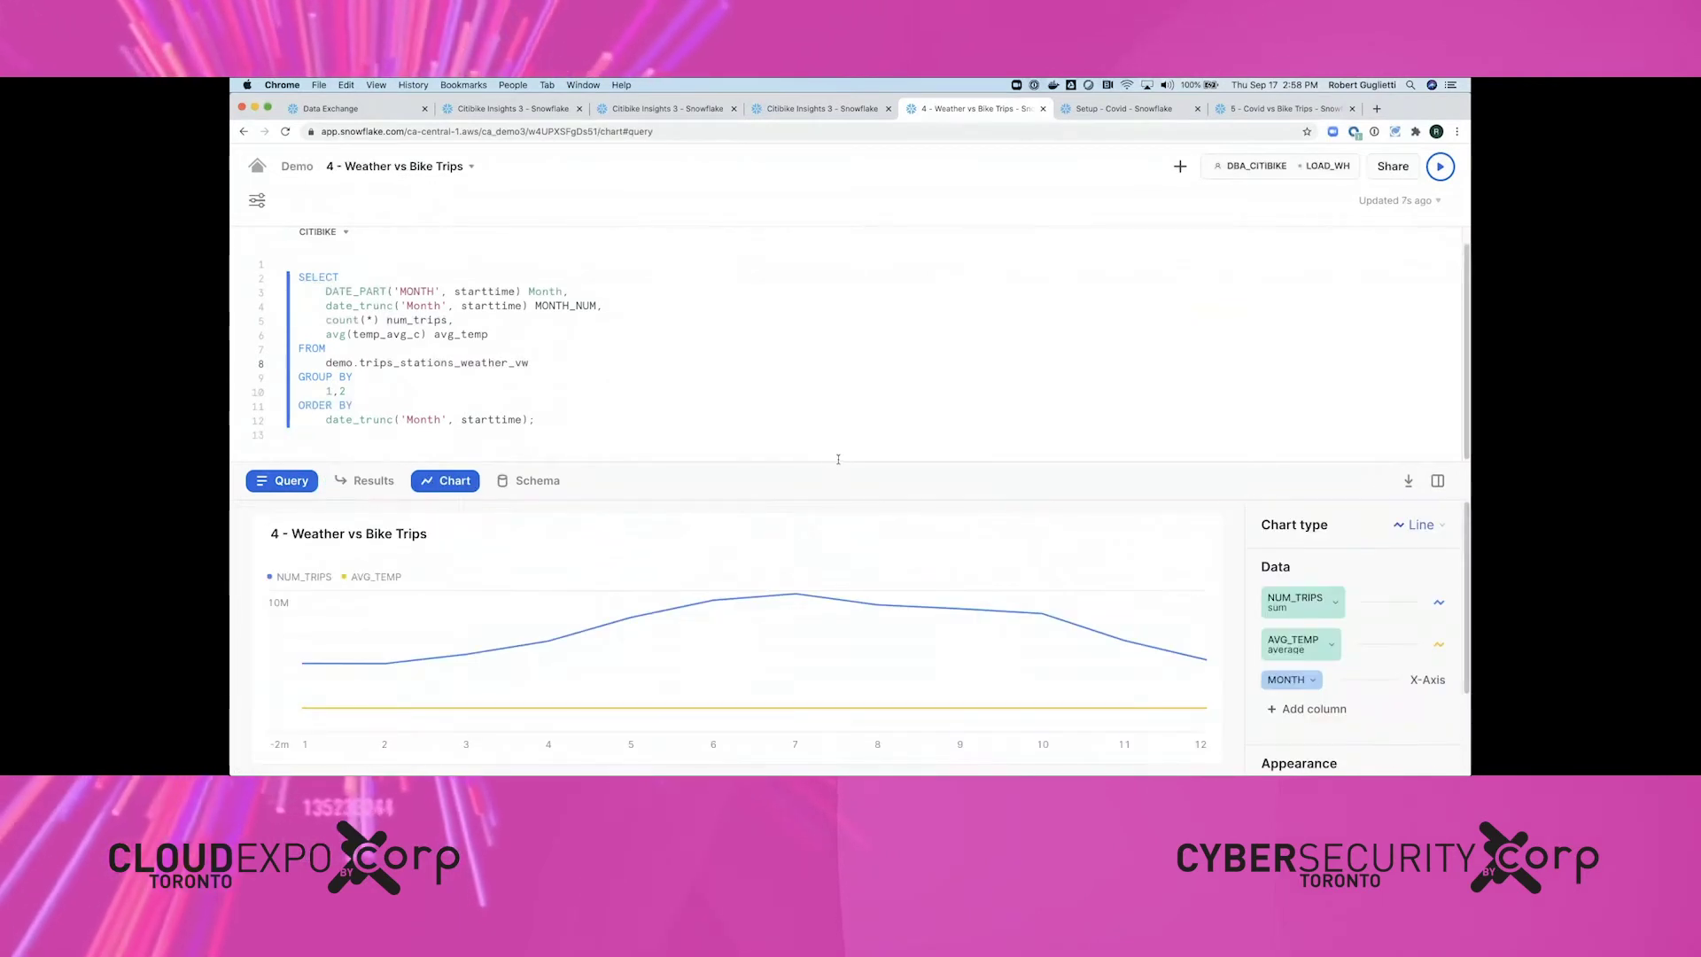
left_click_drag(838, 460, 806, 354)
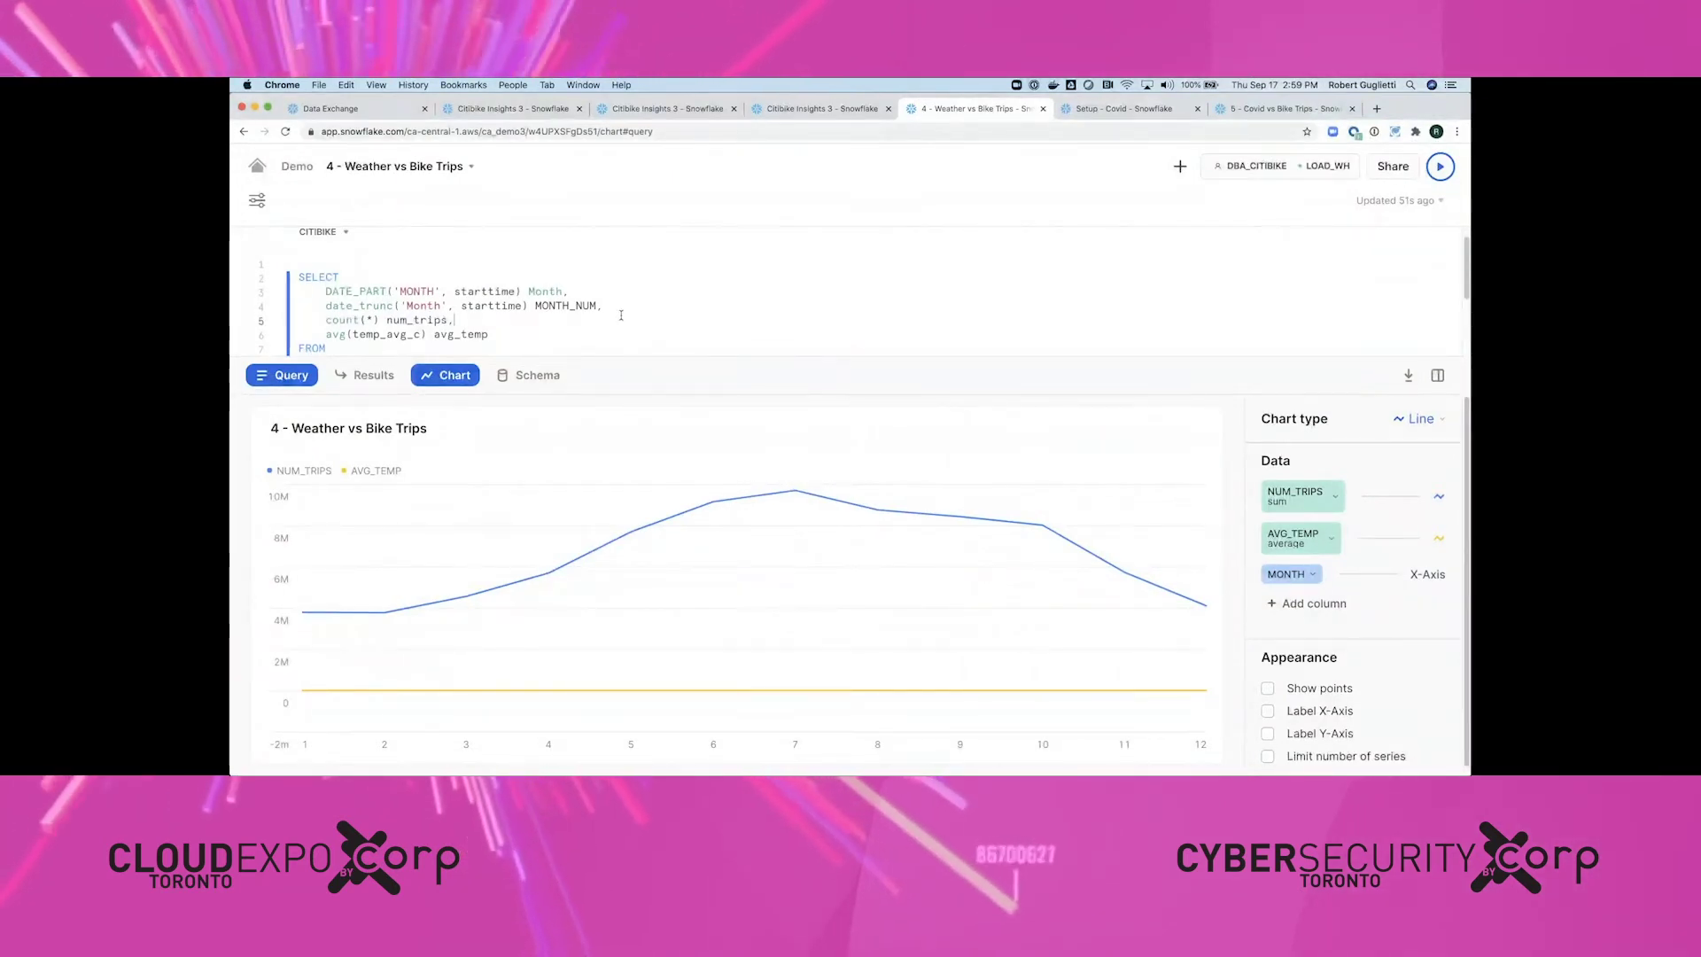
Move the "4 - Weather vs Bike Trips" worksheet to the Citibike Insights 3 dashboard.
left_click(439, 170)
mouse_move(478, 252)
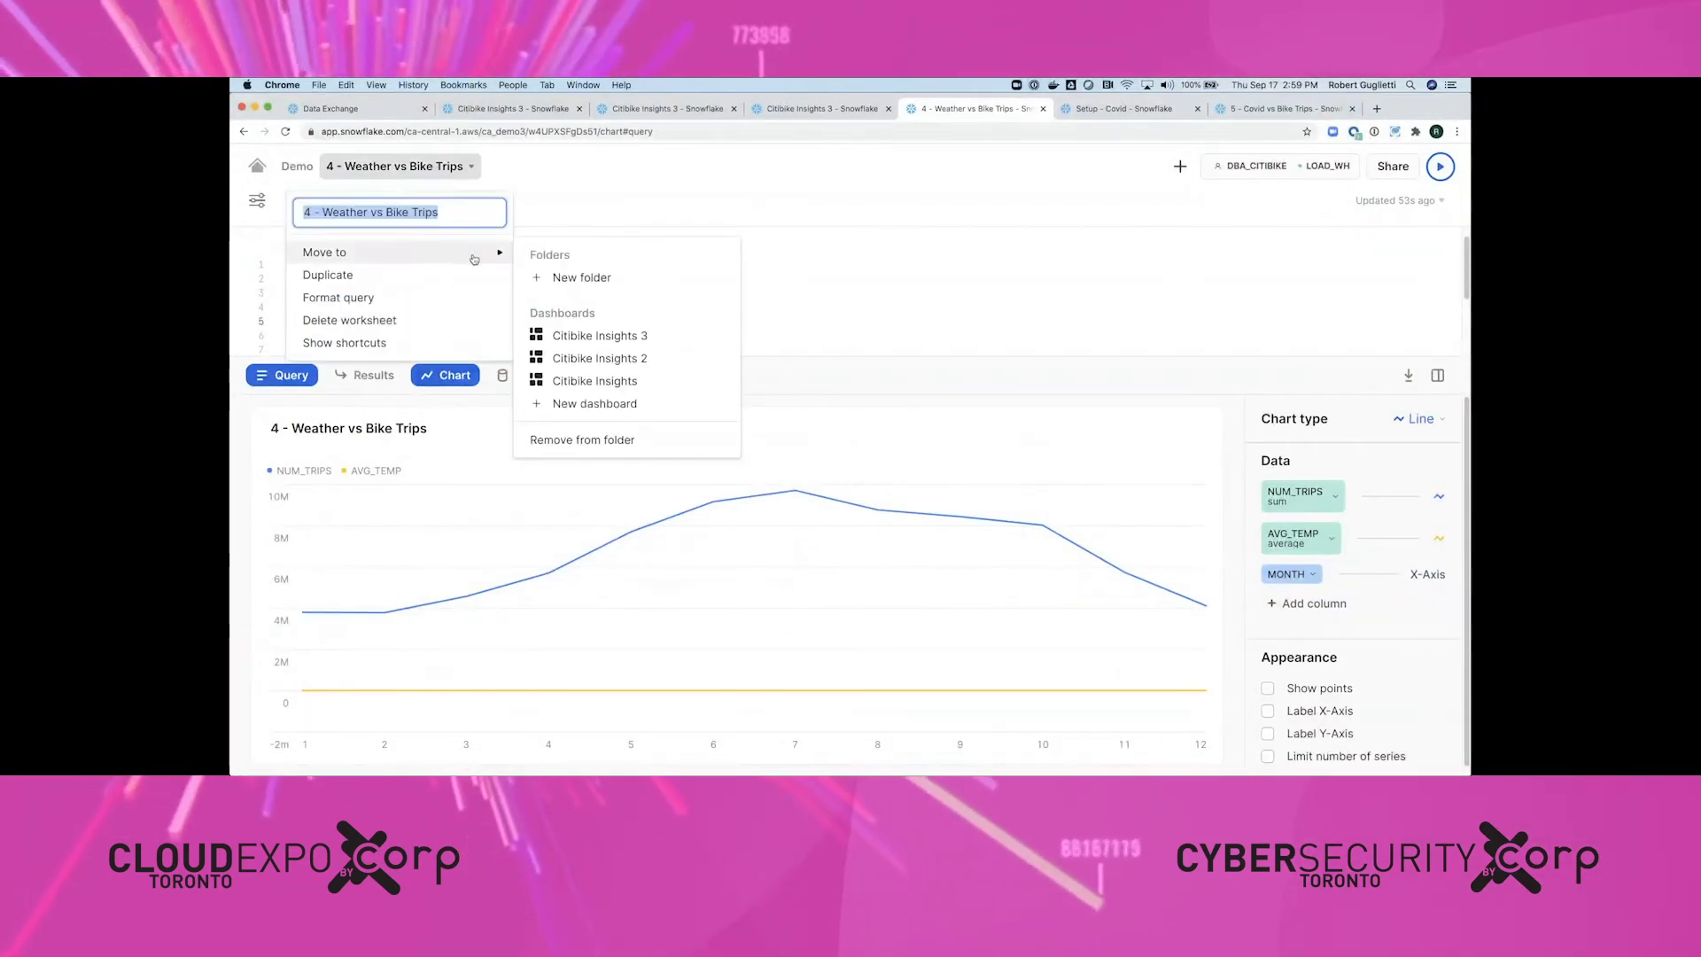
left_click(616, 335)
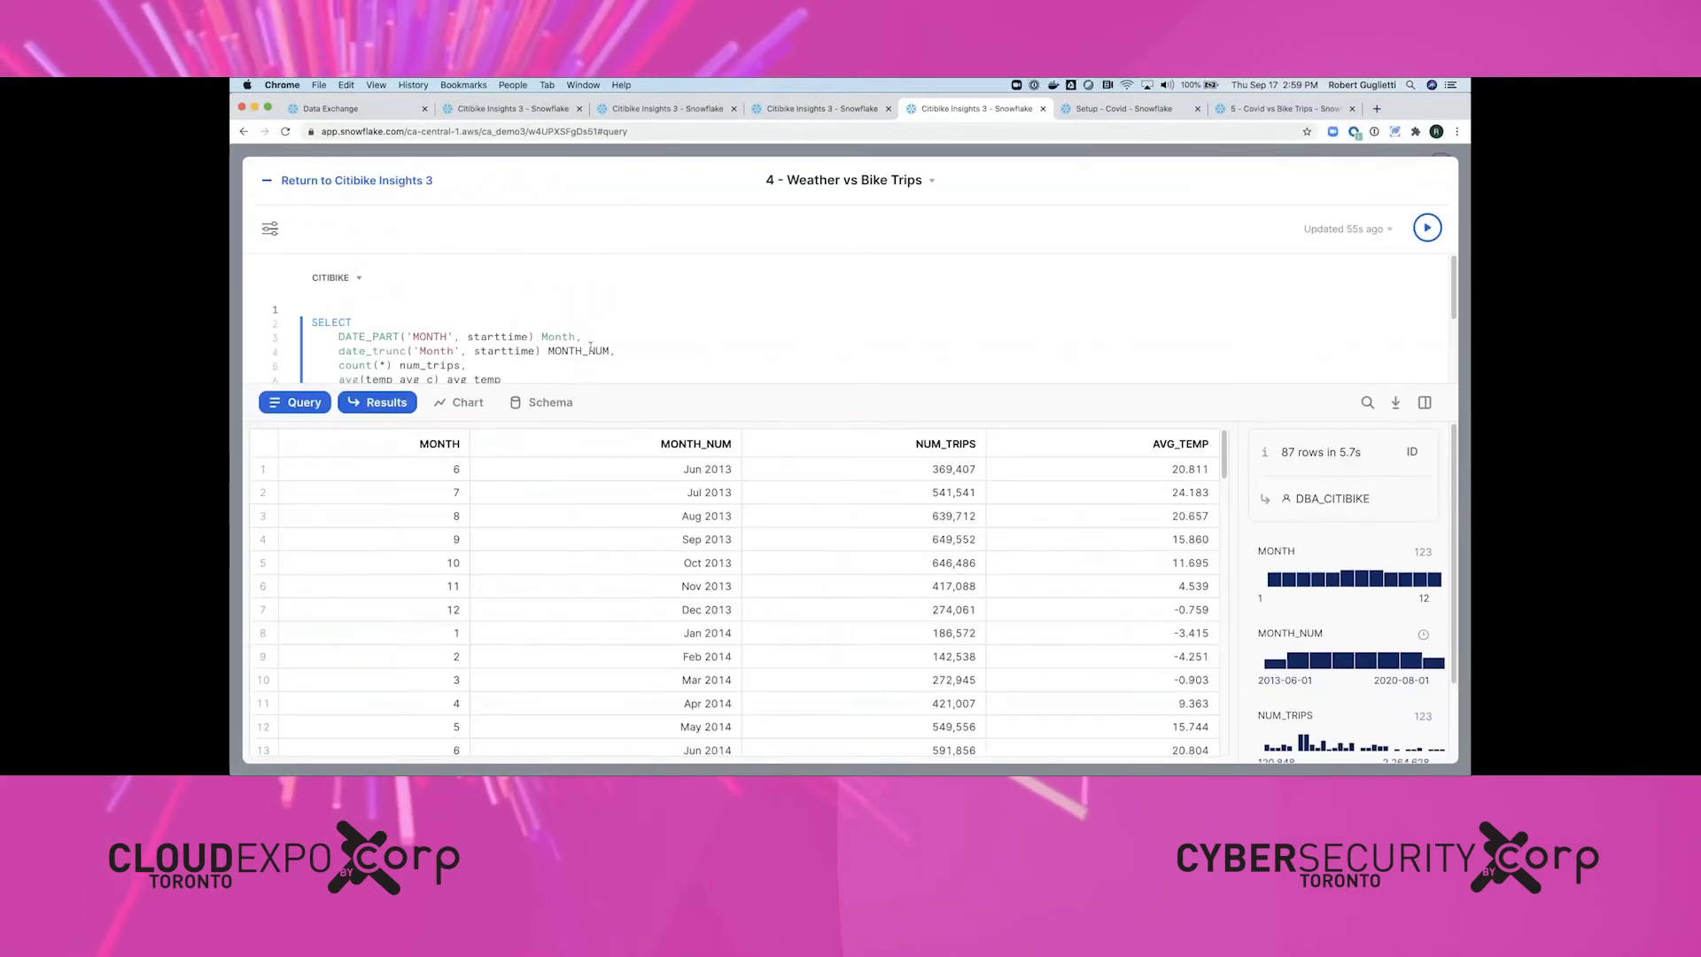
Open the Snowflake Data Marketplace from the data discovery page and browse its Government category.
left_click(1123, 118)
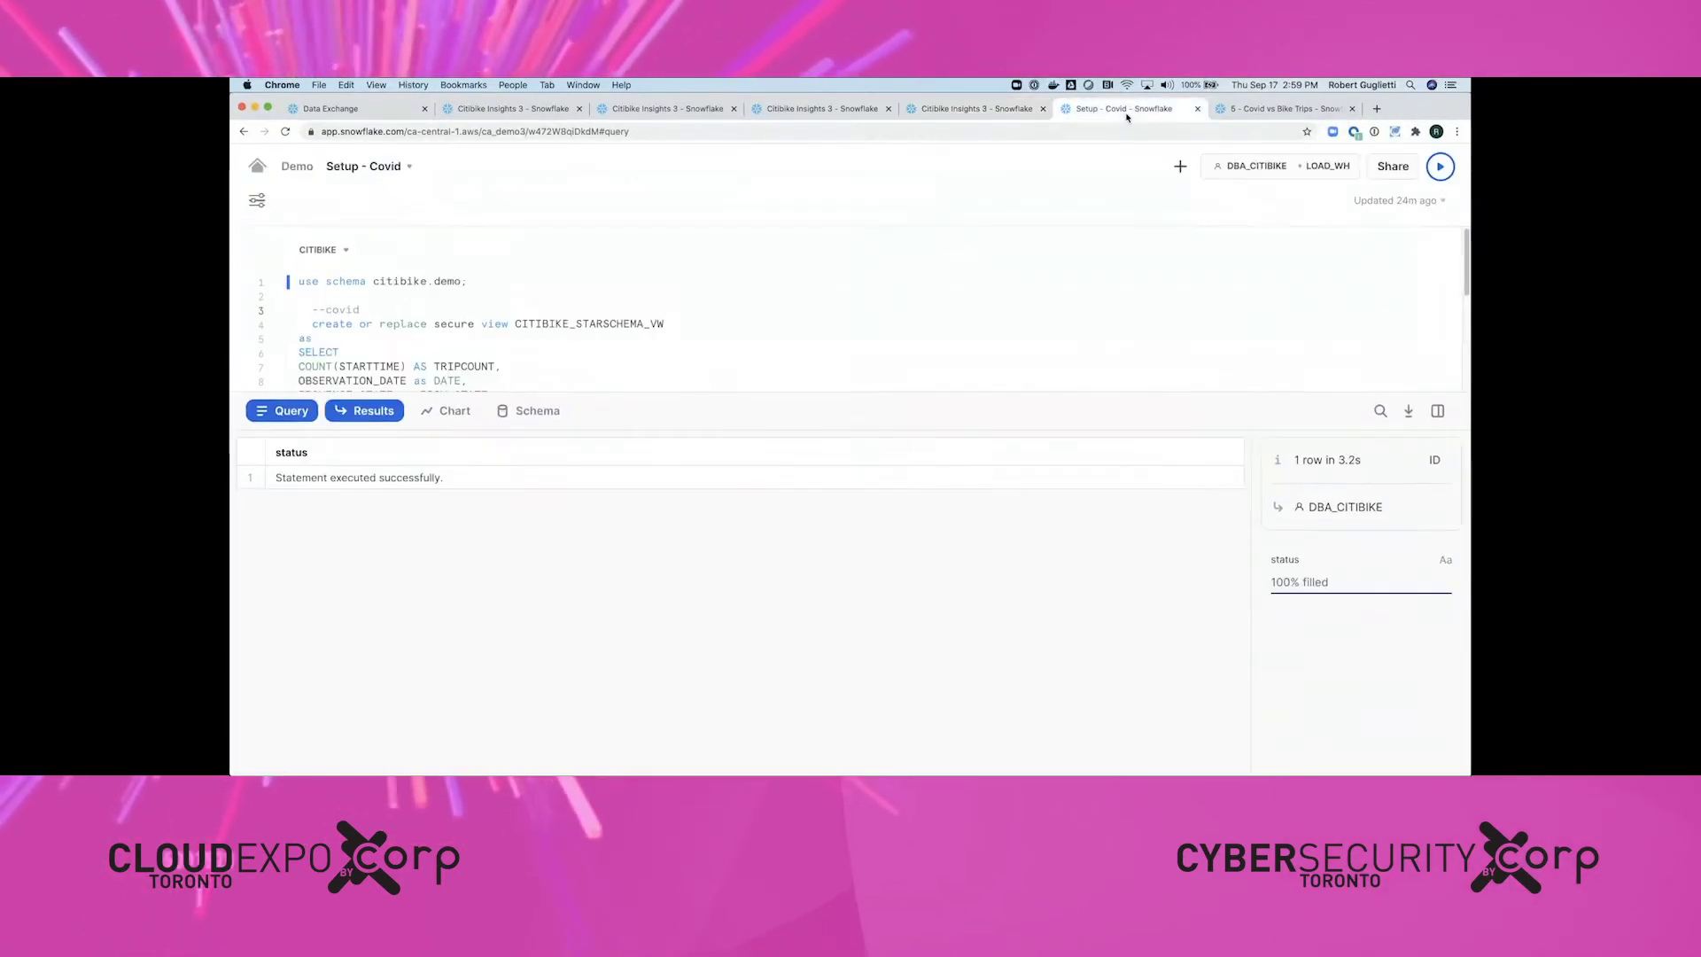
left_click(343, 110)
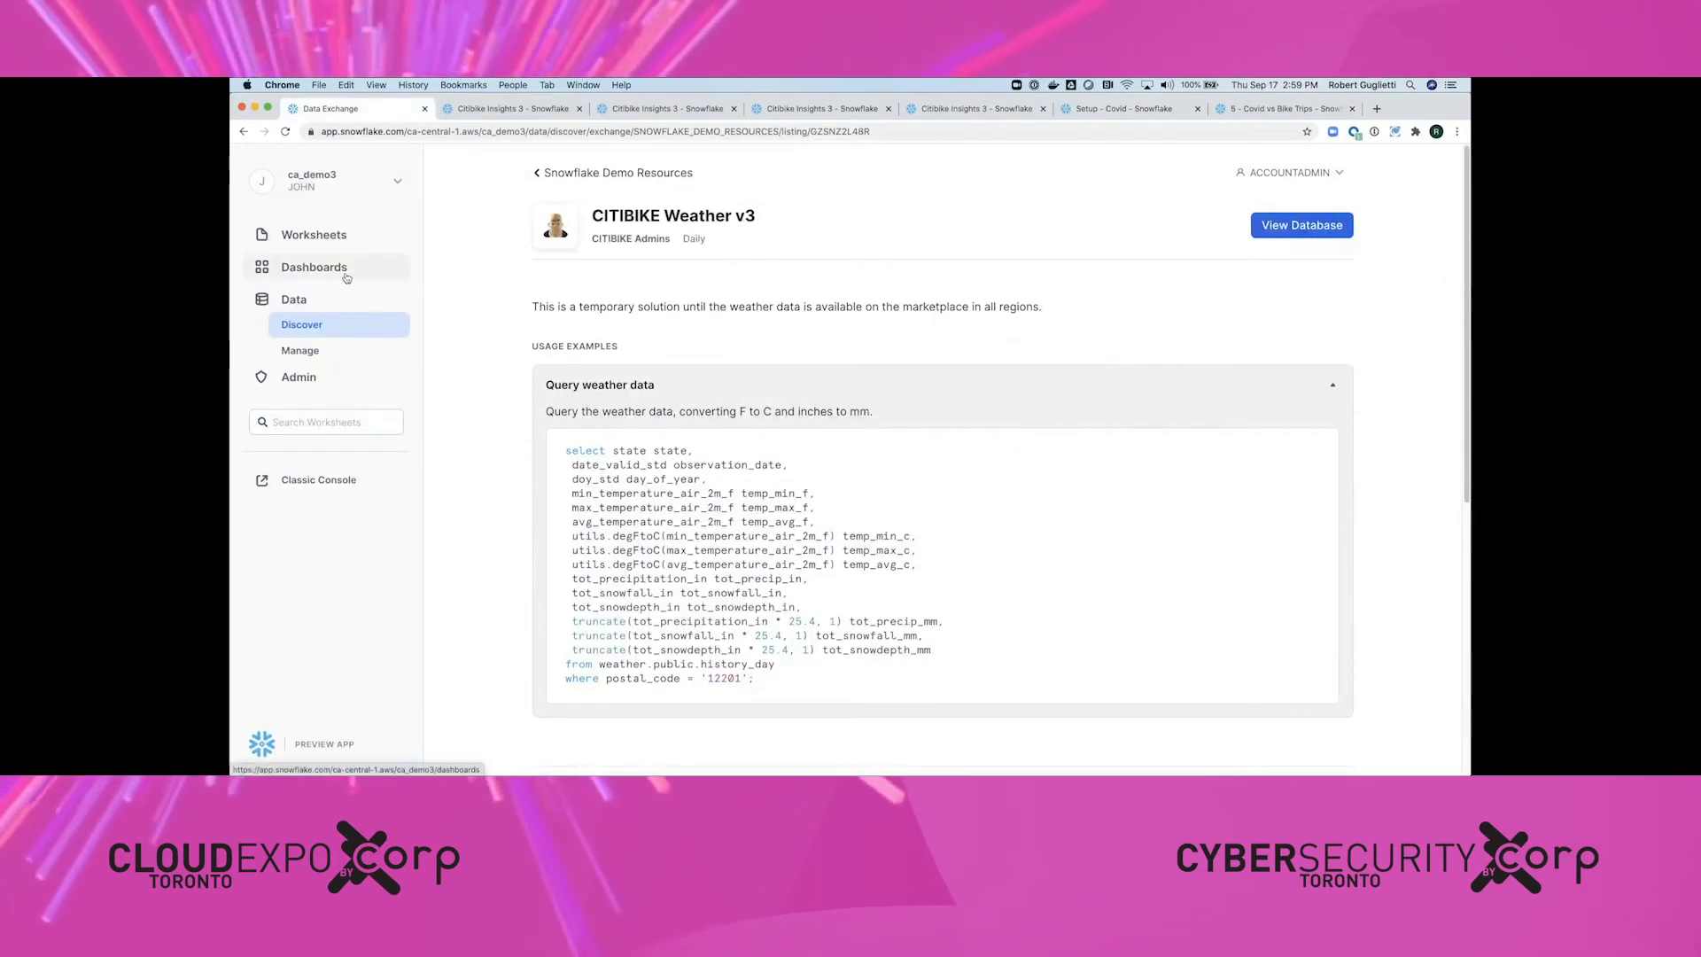
left_click(312, 327)
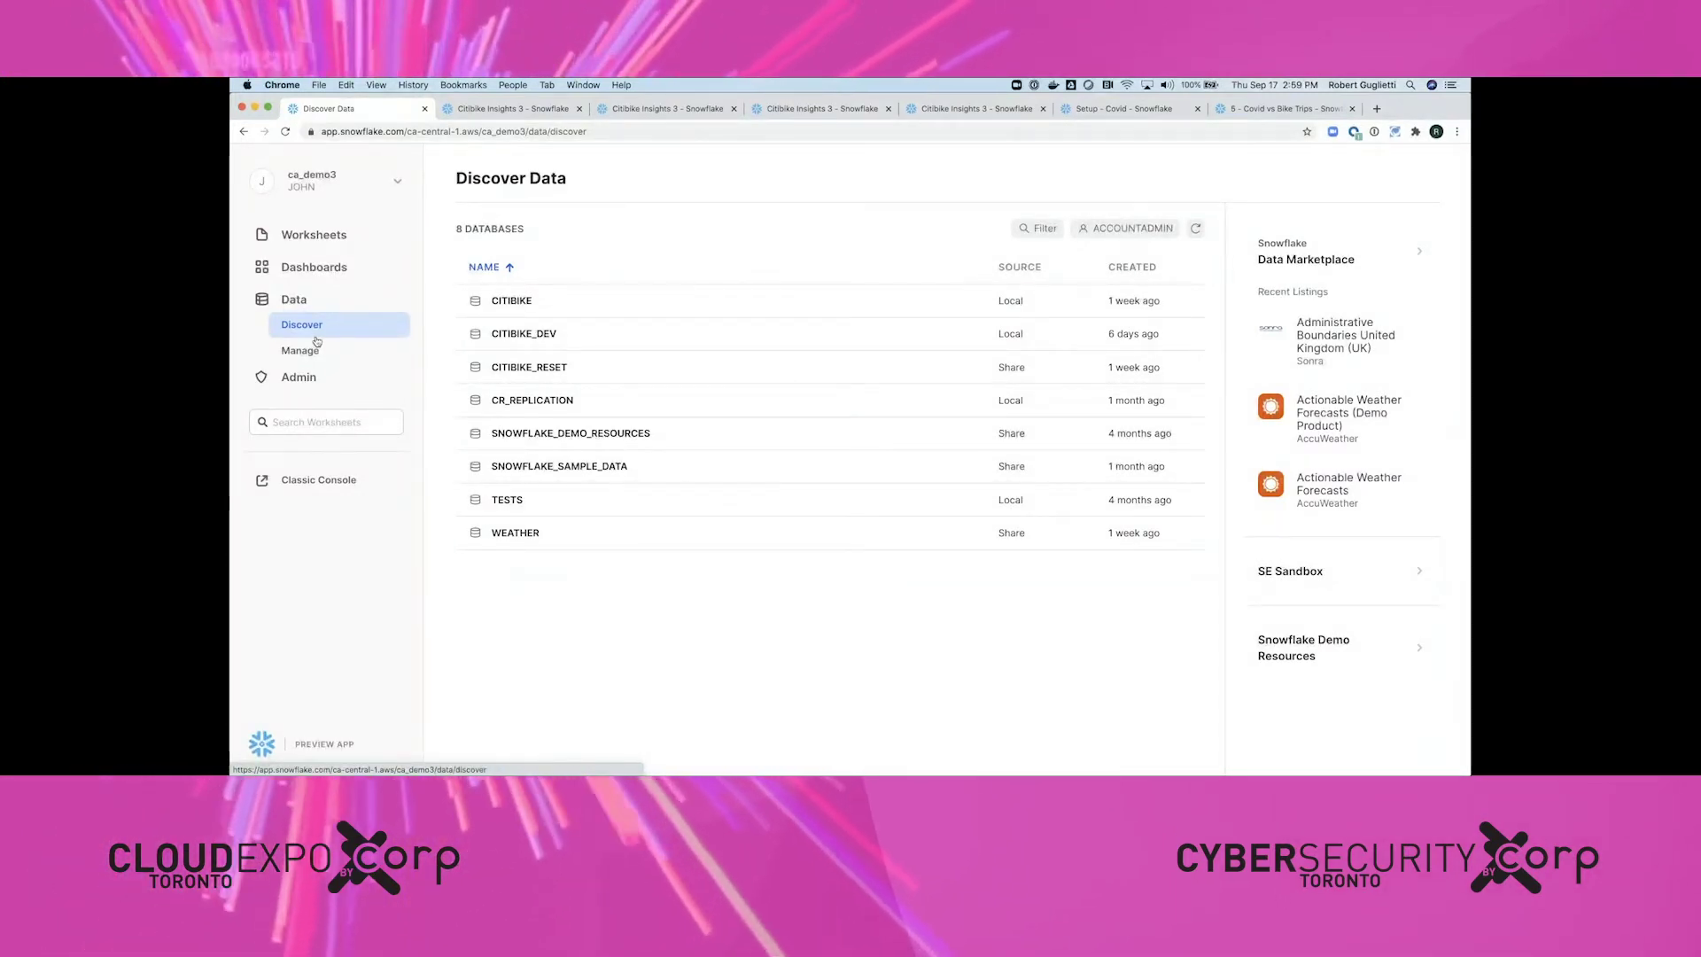
left_click(1299, 257)
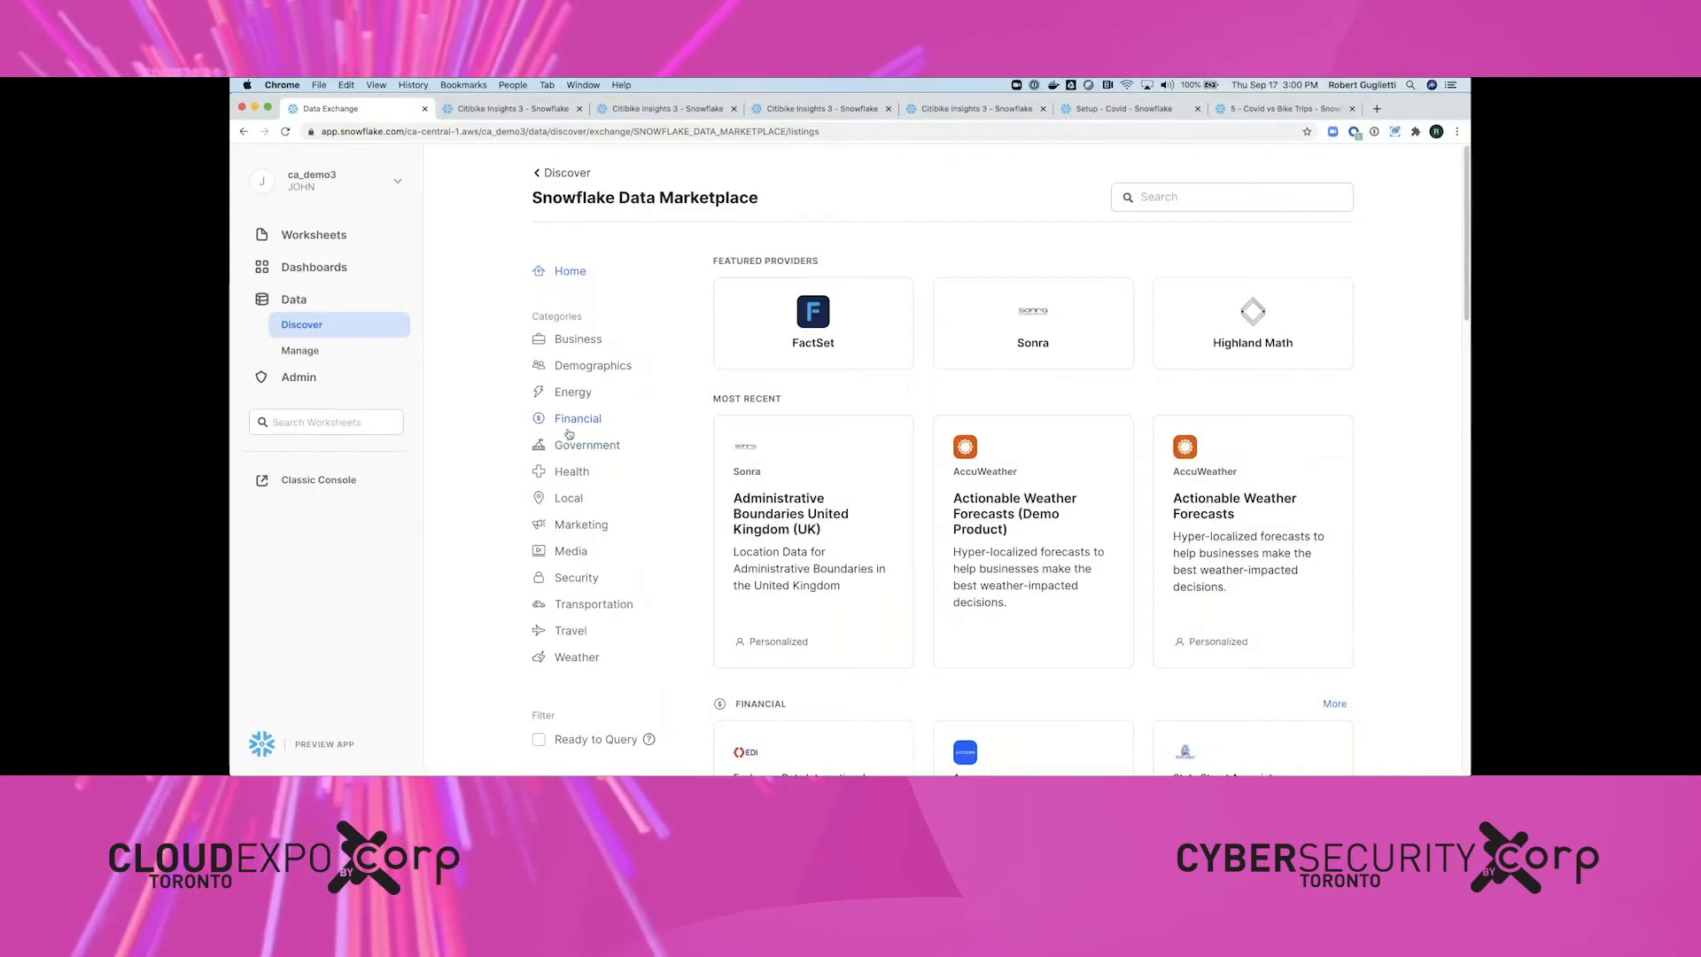
left_click(563, 449)
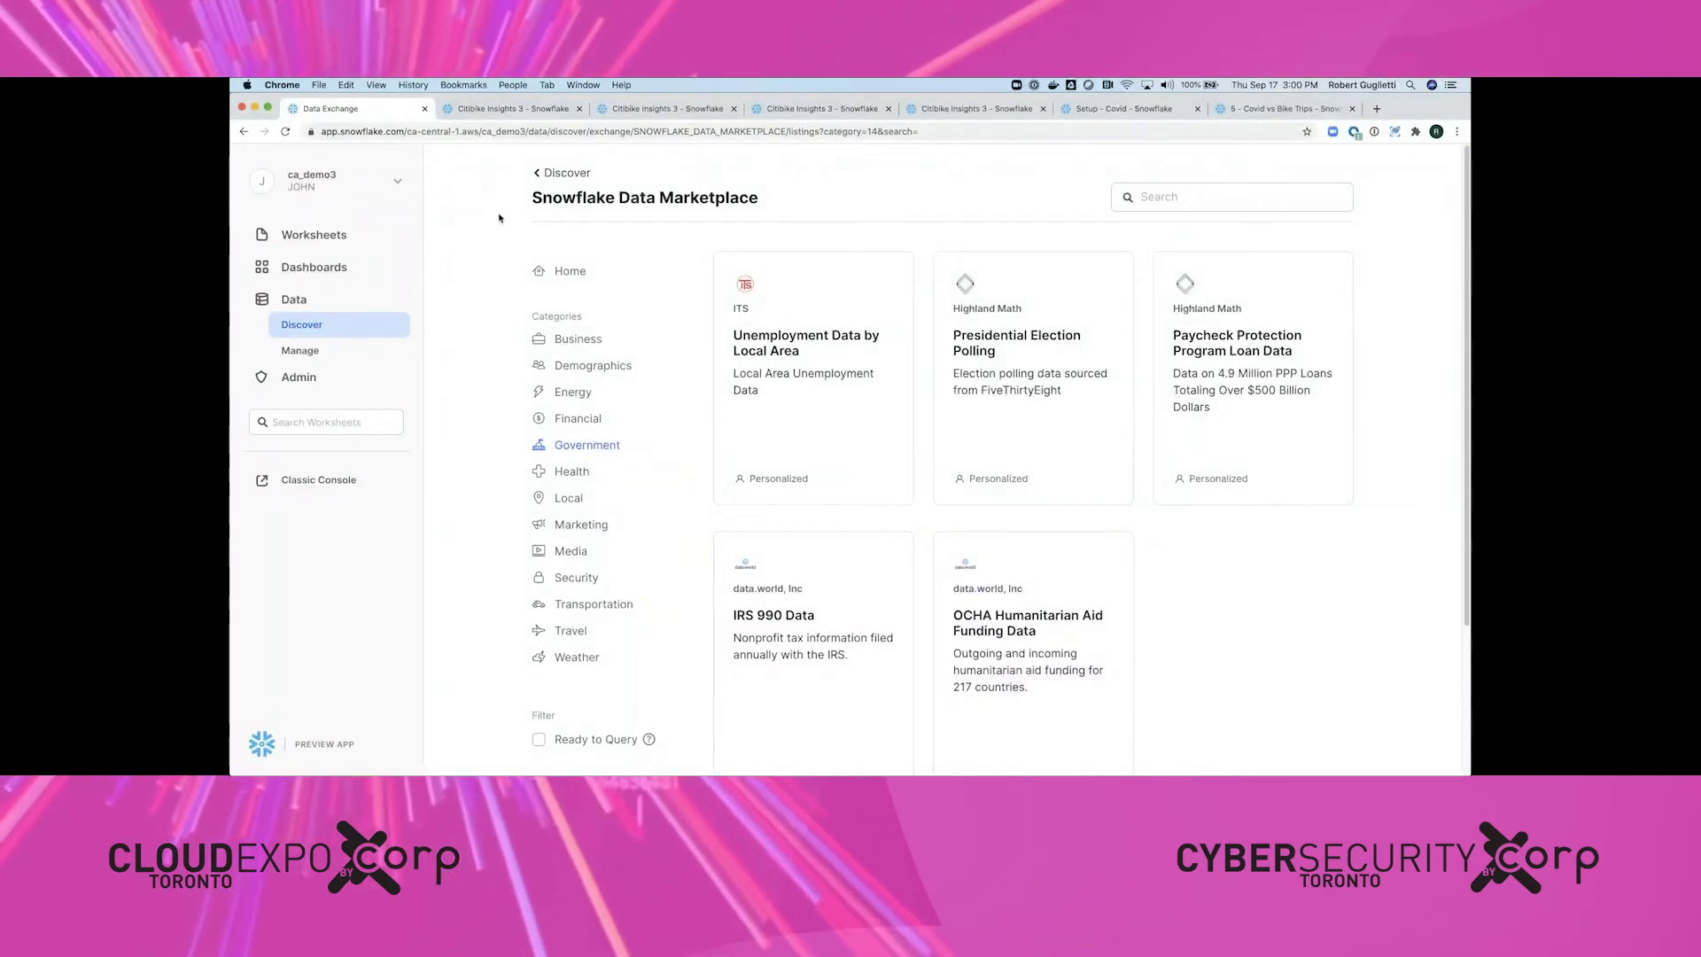
Search all marketplace listings for "covid" and open Starschema's COVID-19 Epidemiological Data listing.
left_click(569, 271)
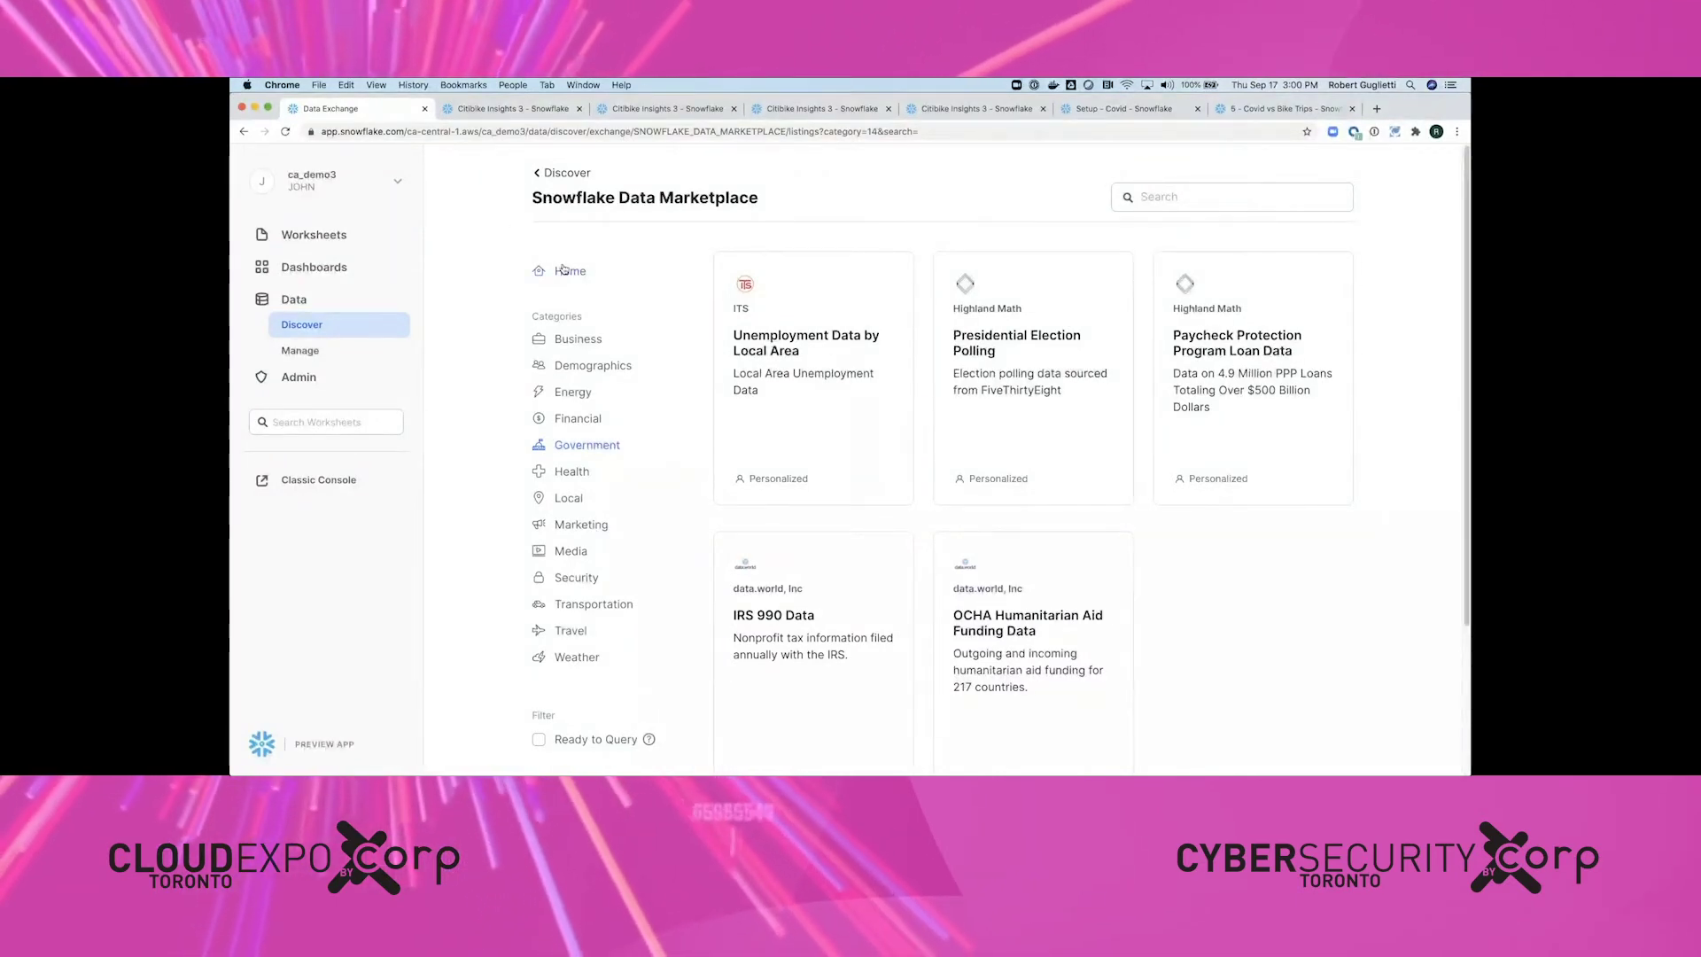
left_click(1178, 196)
type("covid")
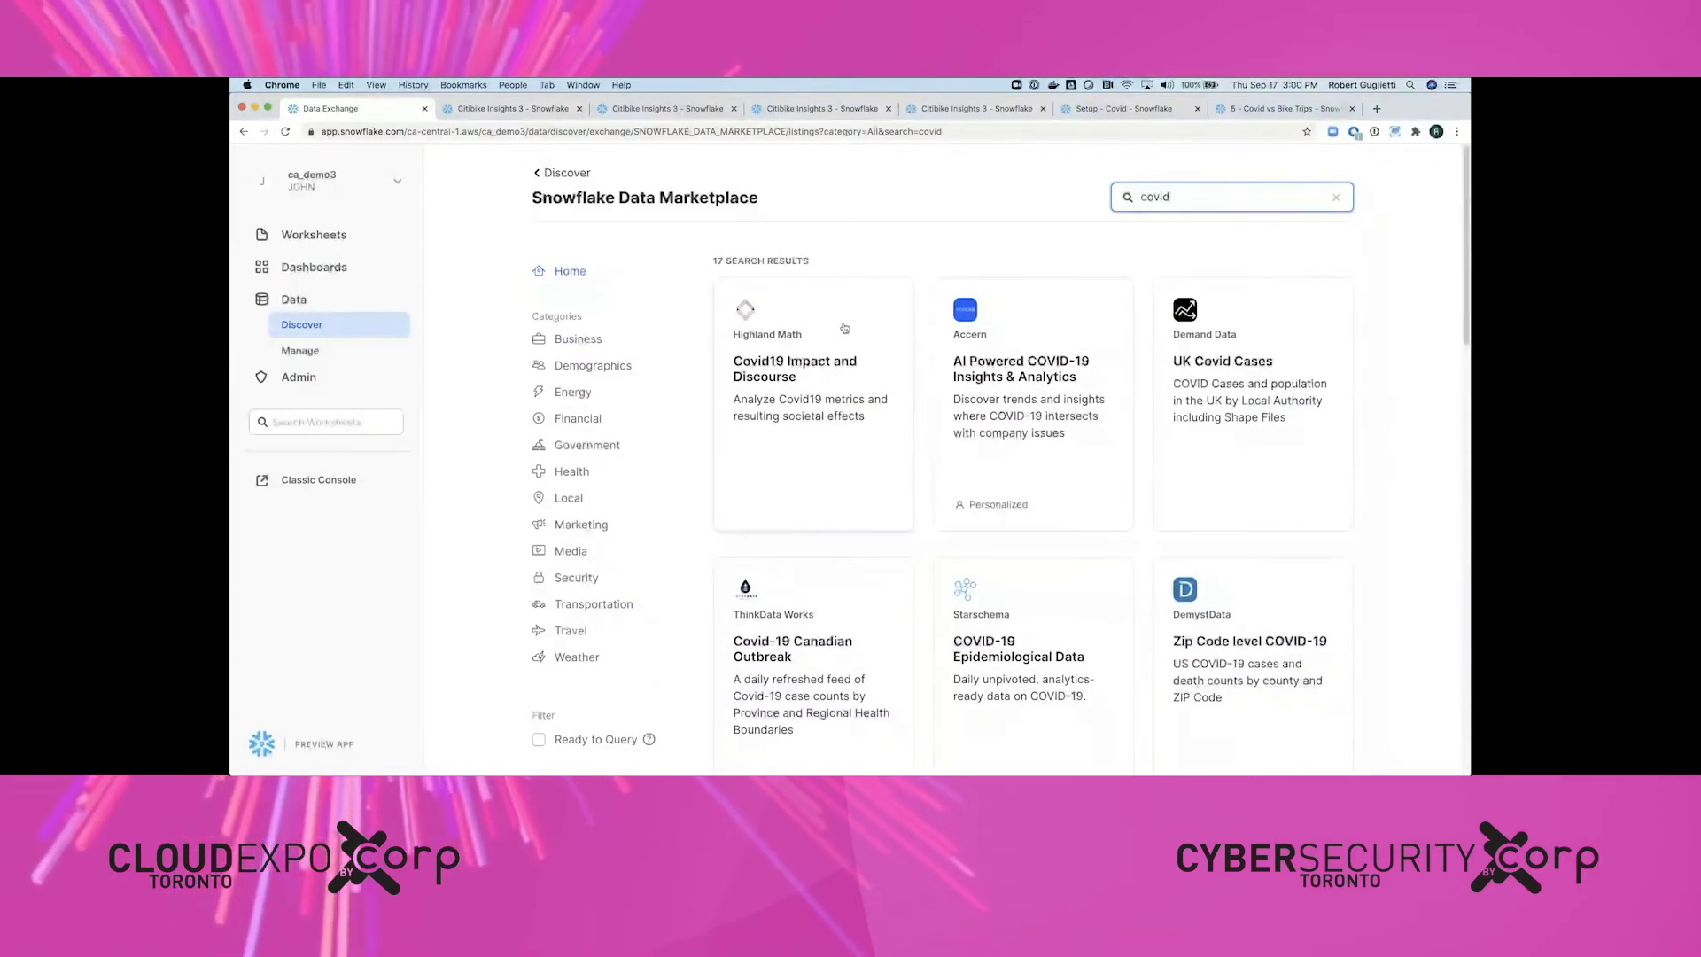
scroll(907, 453, "down", 3)
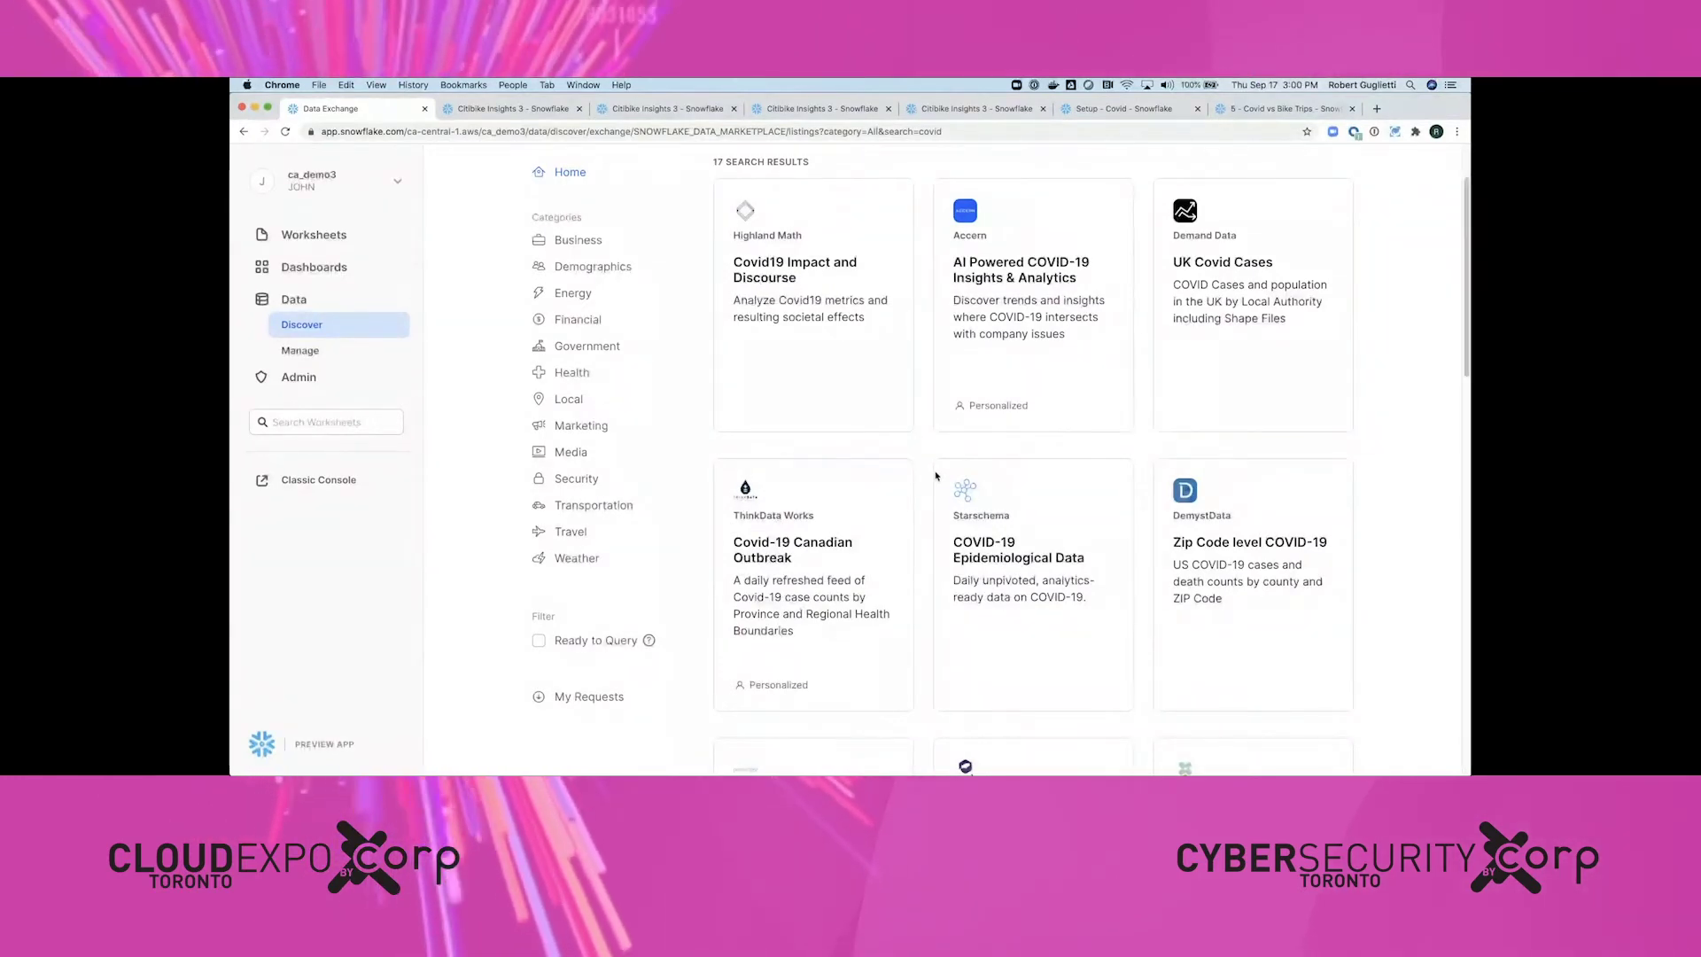
left_click(1009, 554)
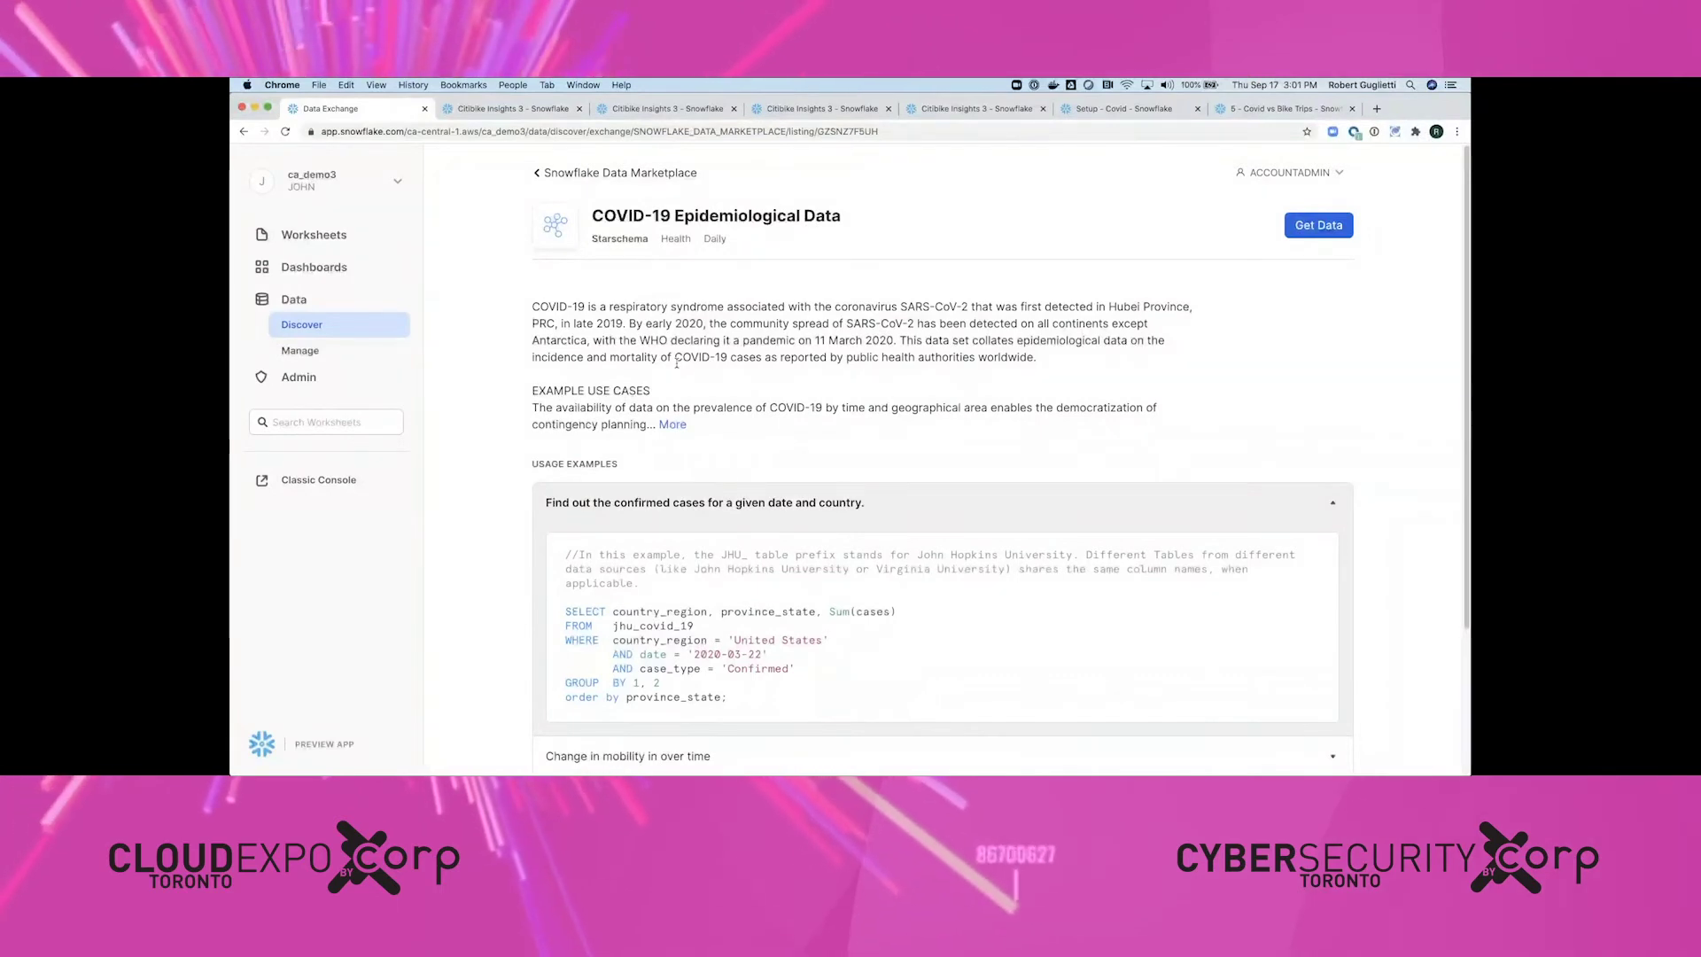
Expand the full description of the COVID-19 Epidemiological Data listing and review its use cases and included fields.
scroll(628, 434, "down", 3)
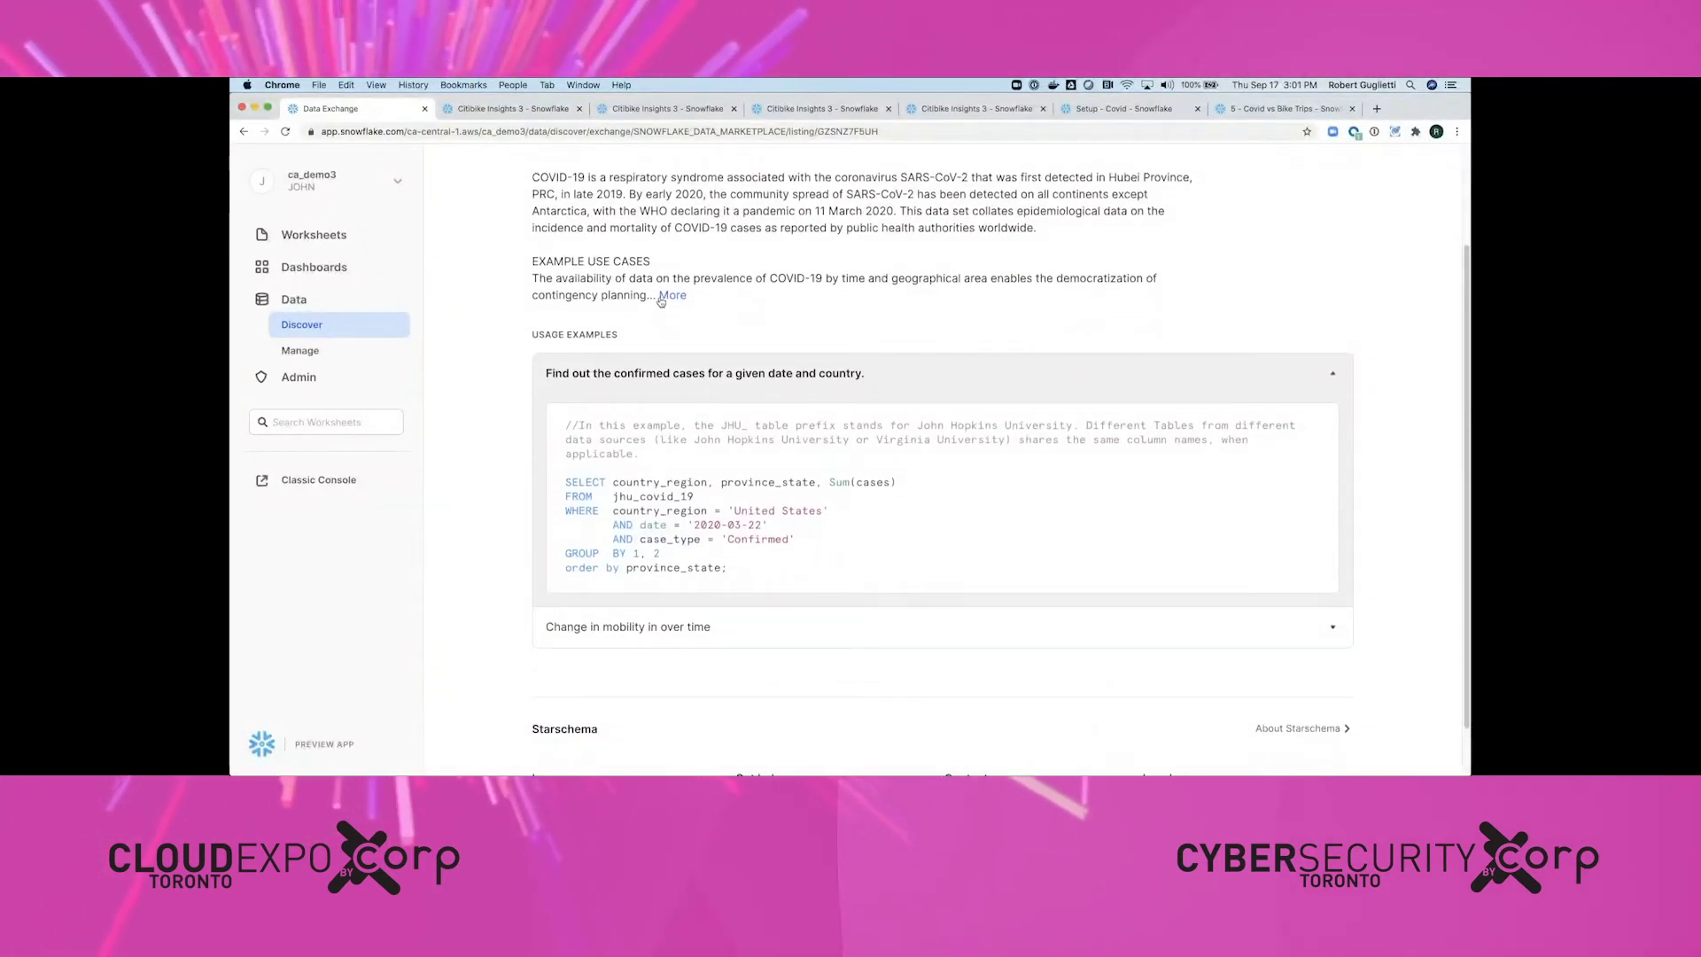
left_click(671, 295)
left_click(556, 434)
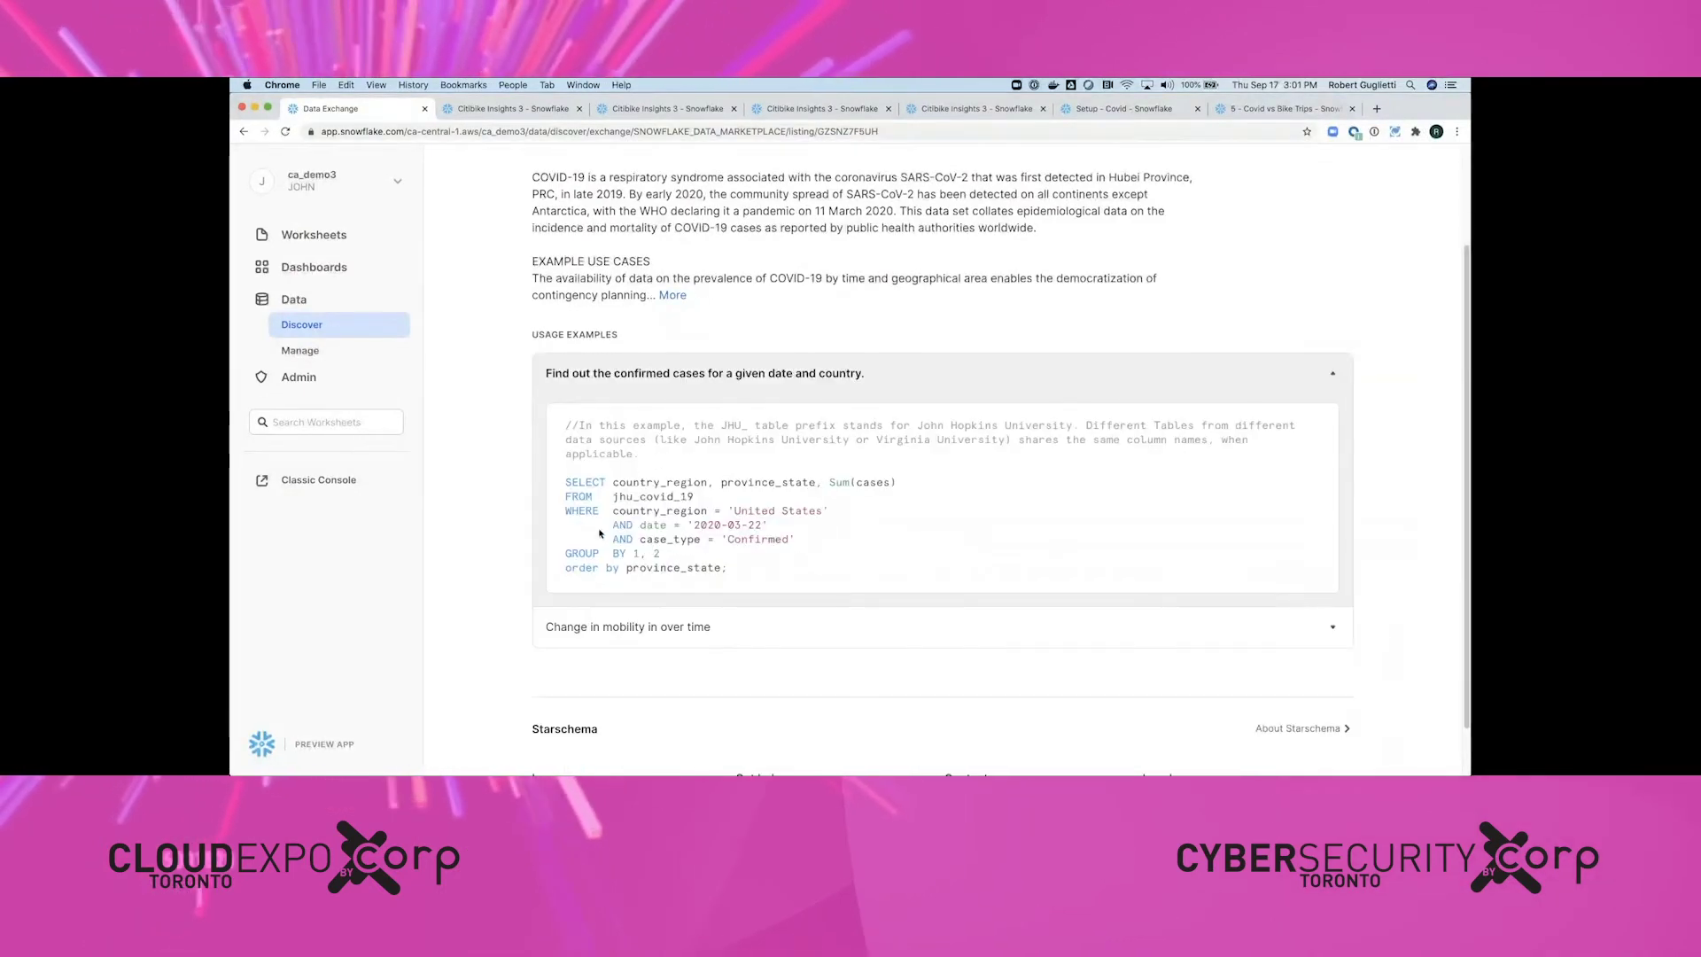
left_click(678, 296)
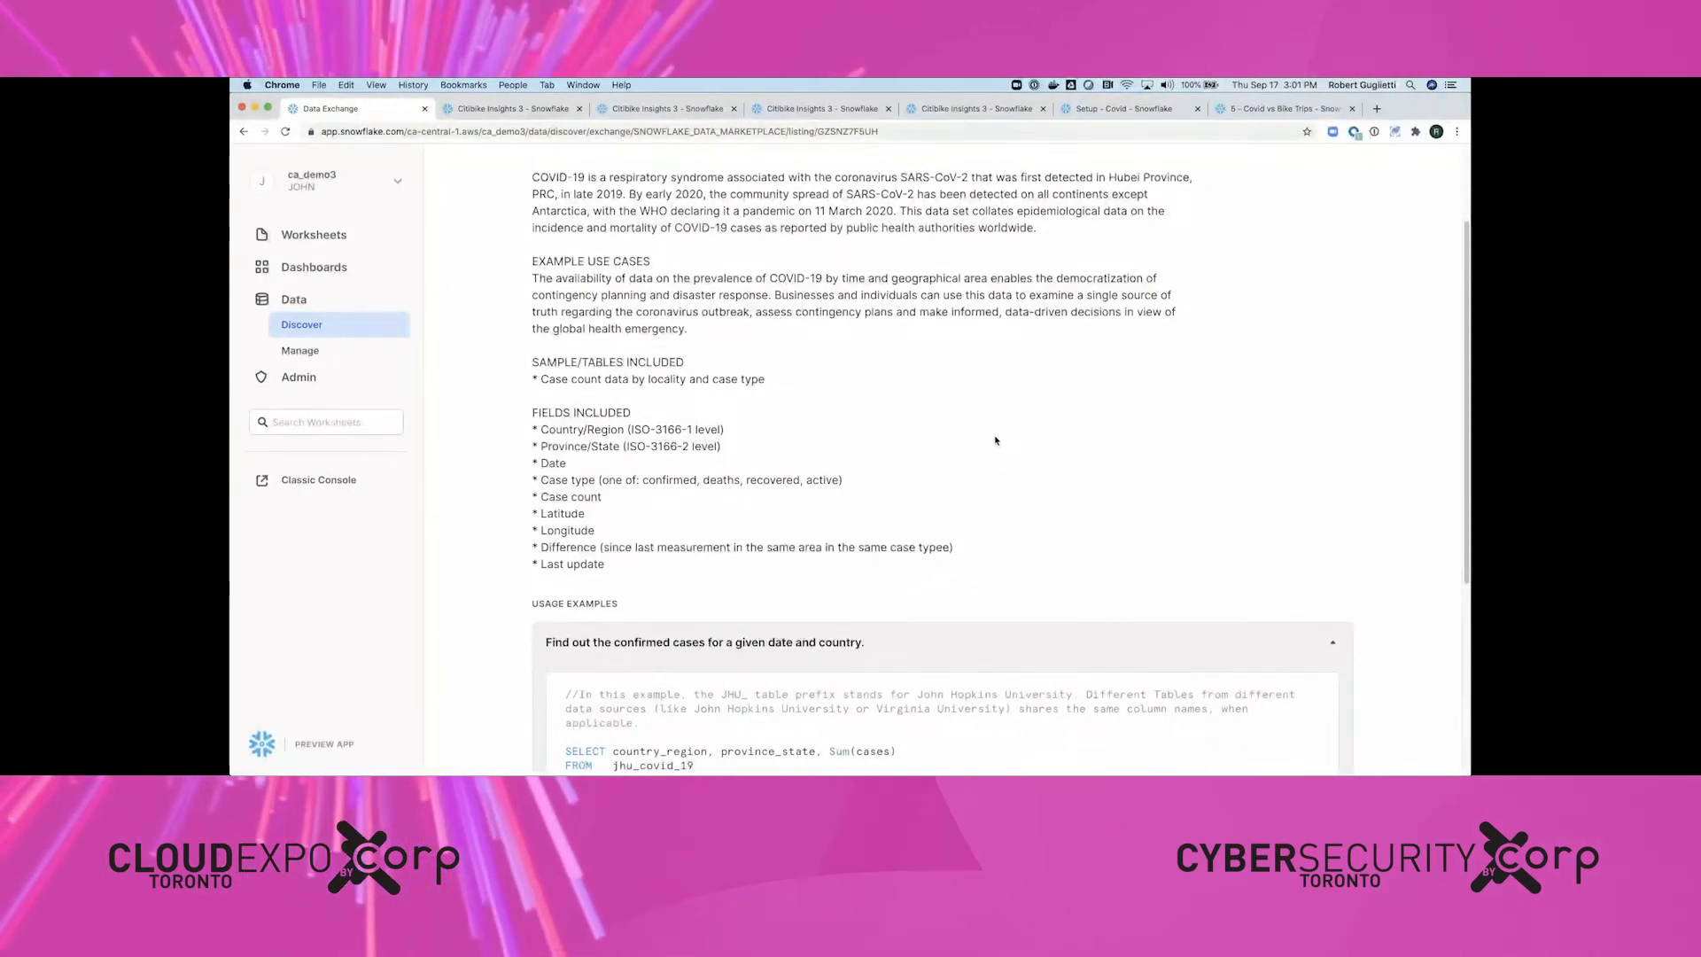
scroll(995, 441, "up", 3)
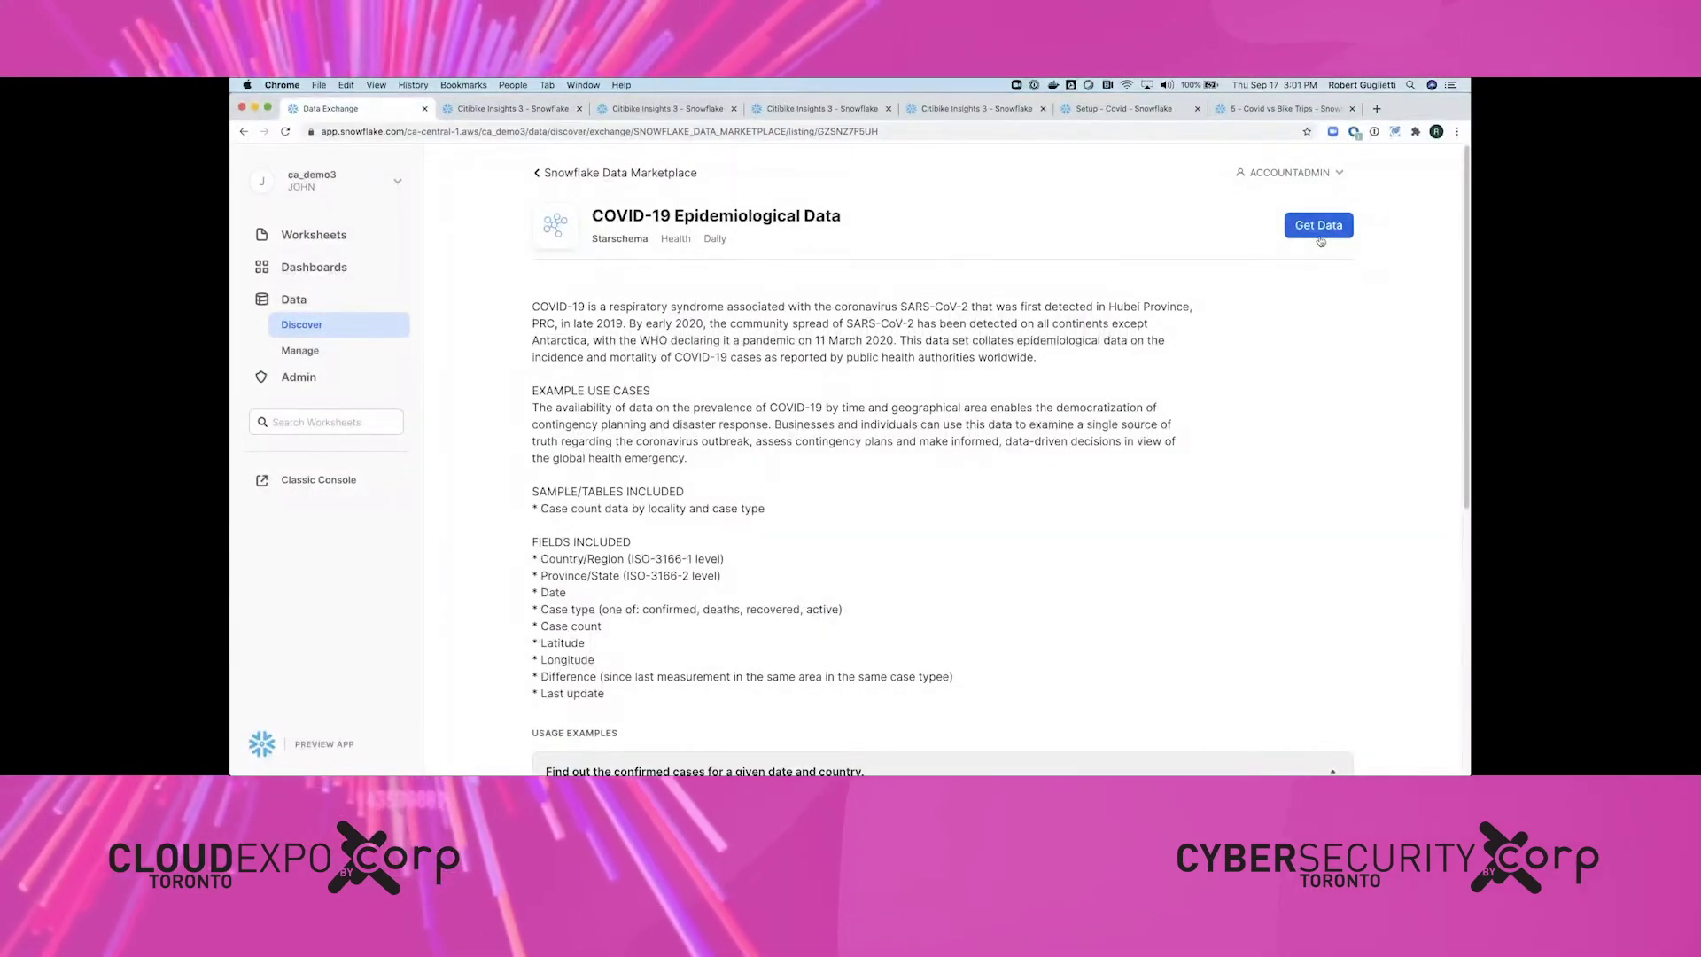
Request the listing's data and shorten the new database's name to STARSCHEMA_COVID19.
left_click(1315, 237)
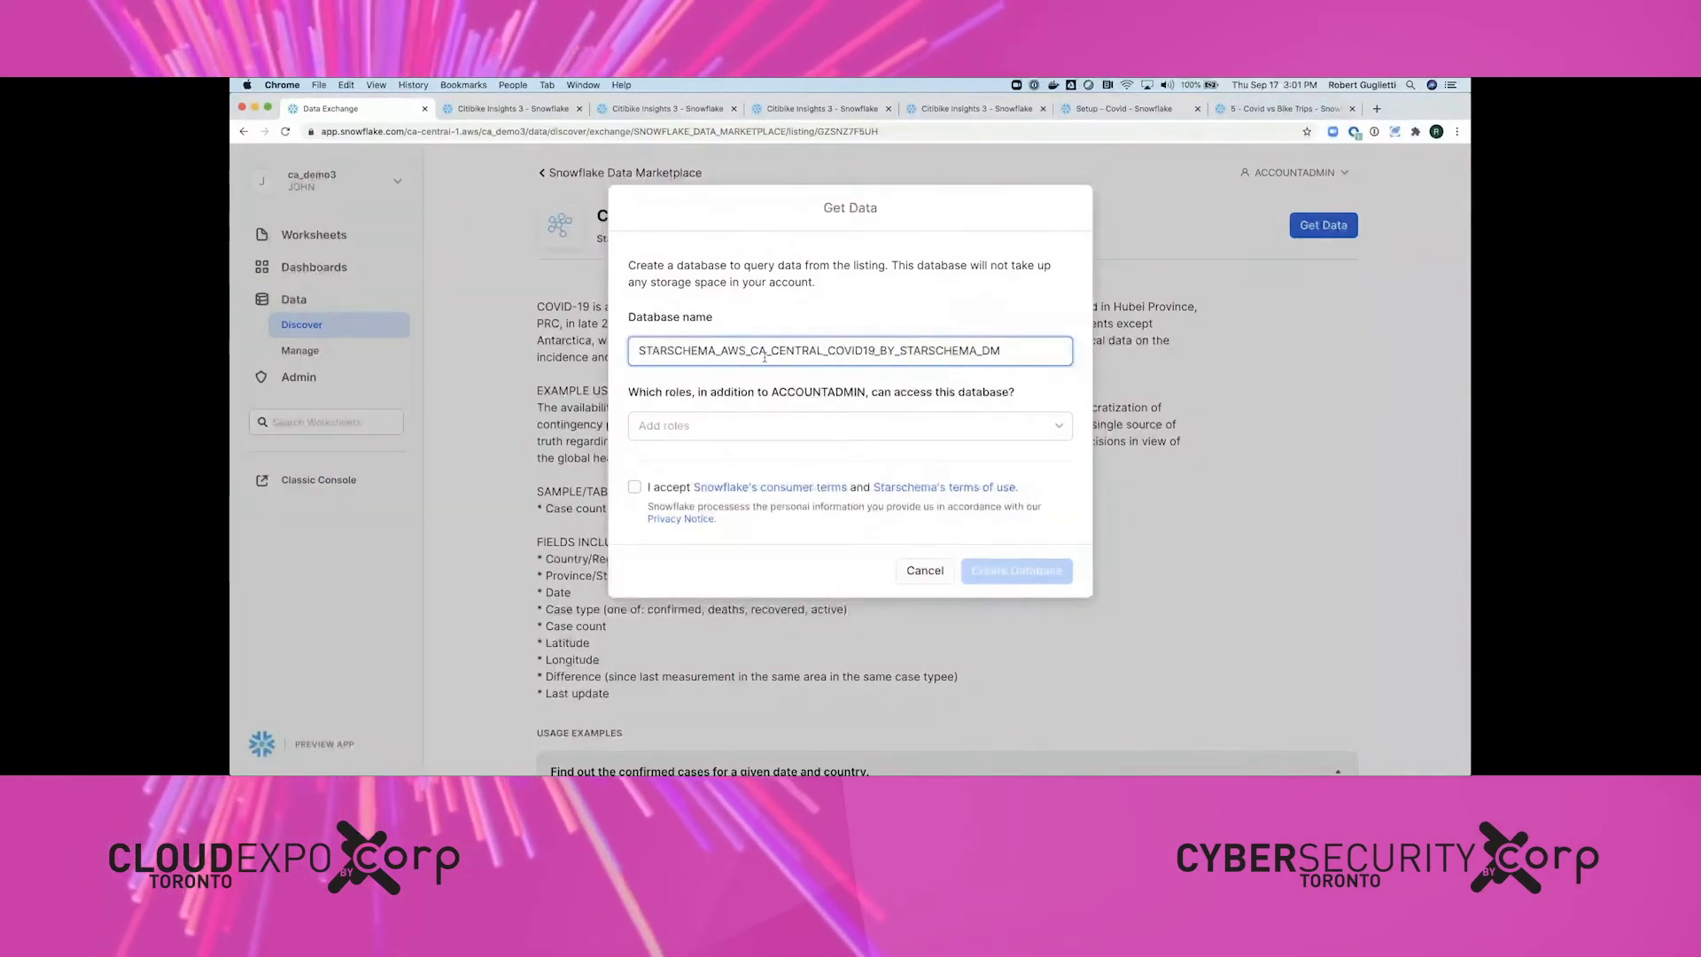
left_click_drag(879, 354, 1099, 348)
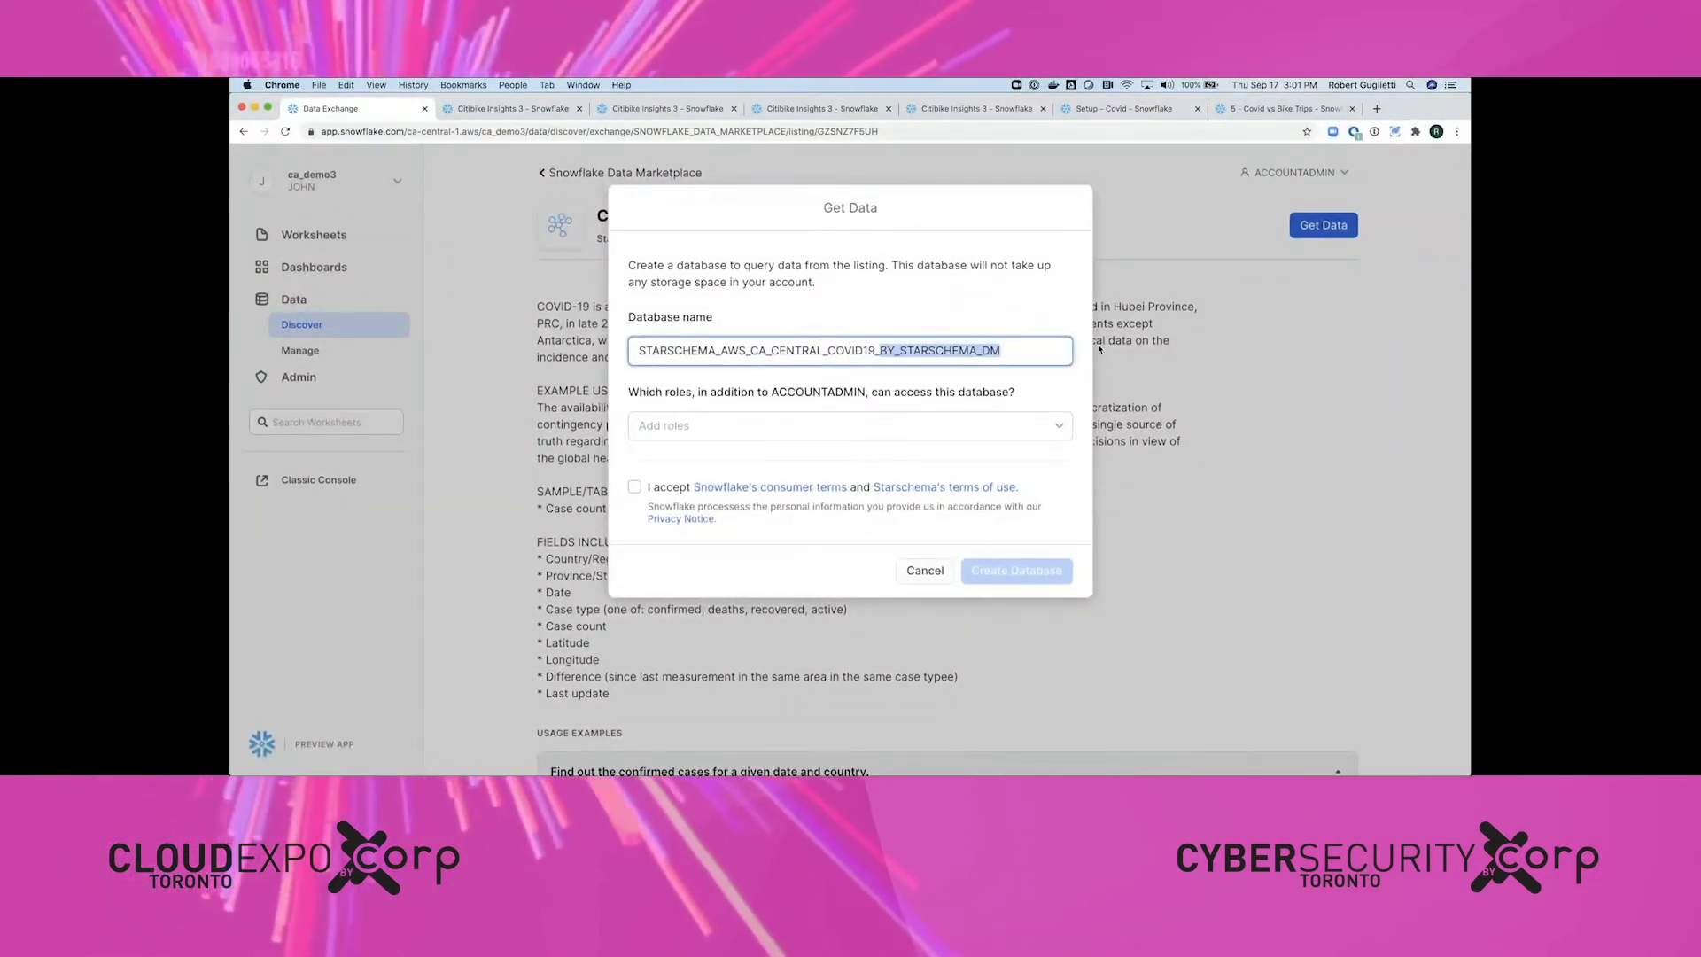
key("BackSpace")
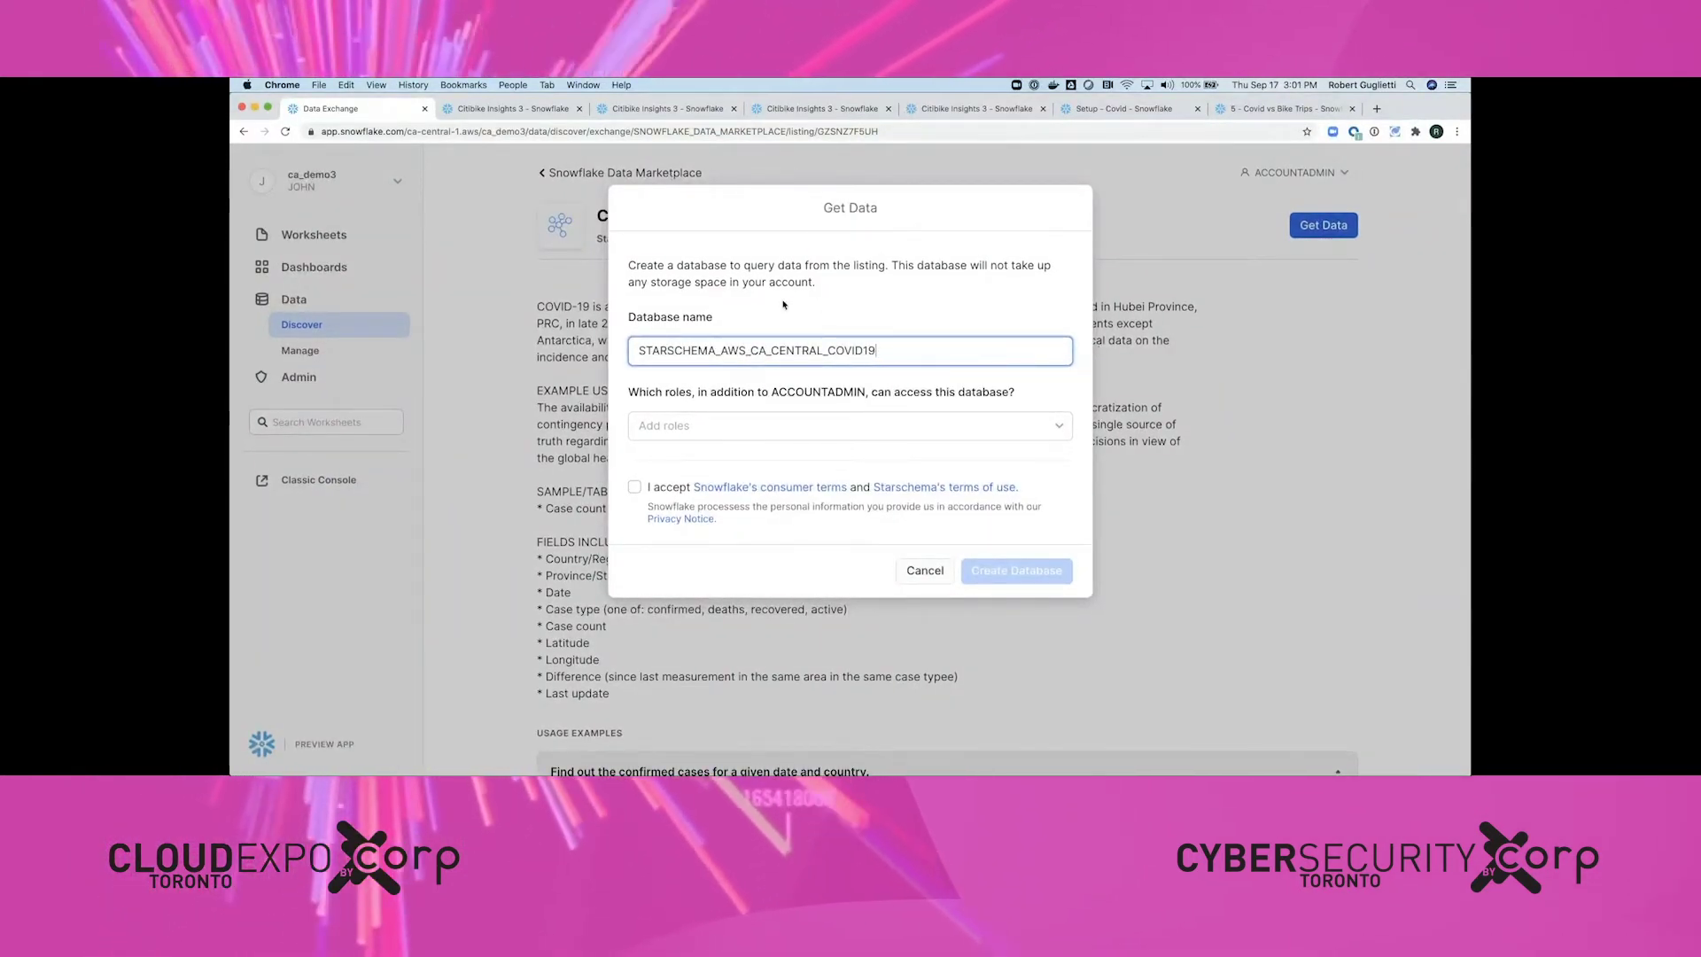
key("BackSpace")
key("BackSpace")
key("BackSpace")
key("BackSpace")
key("BackSpace")
key("BackSpace")
key("BackSpace")
key("BackSpace")
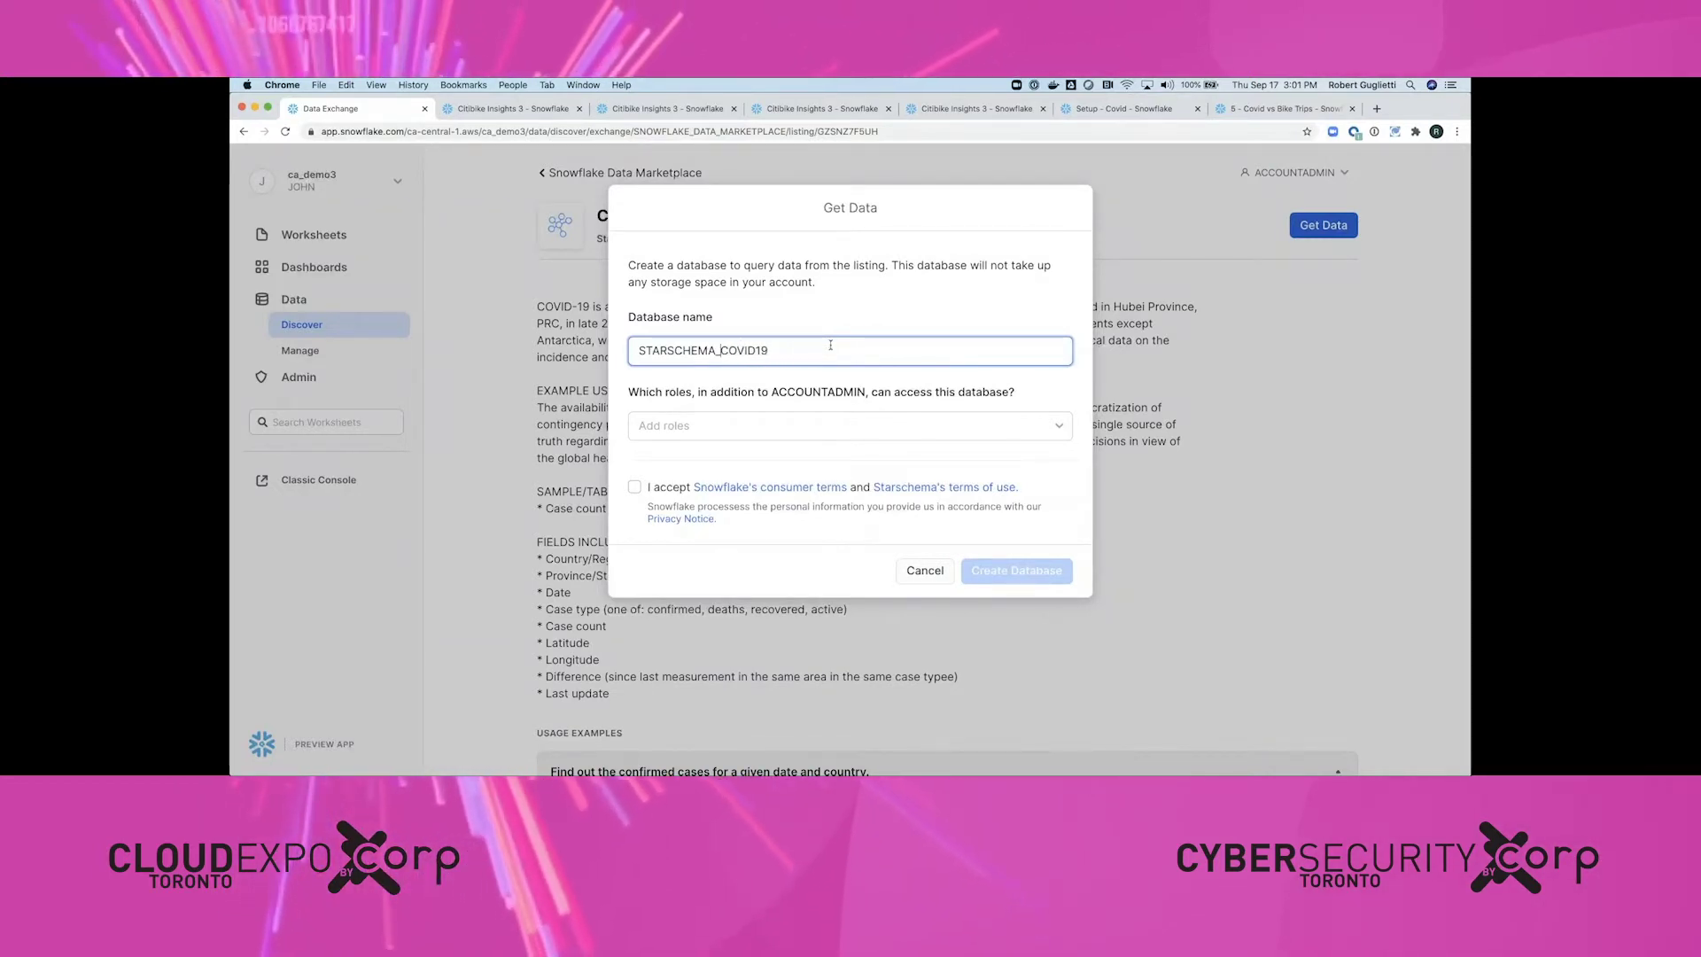
Grant access to ANALYST_CITIBIKE and DBA_CITIBIKE, accept the terms and create the database, then return to the listing.
left_click(750, 437)
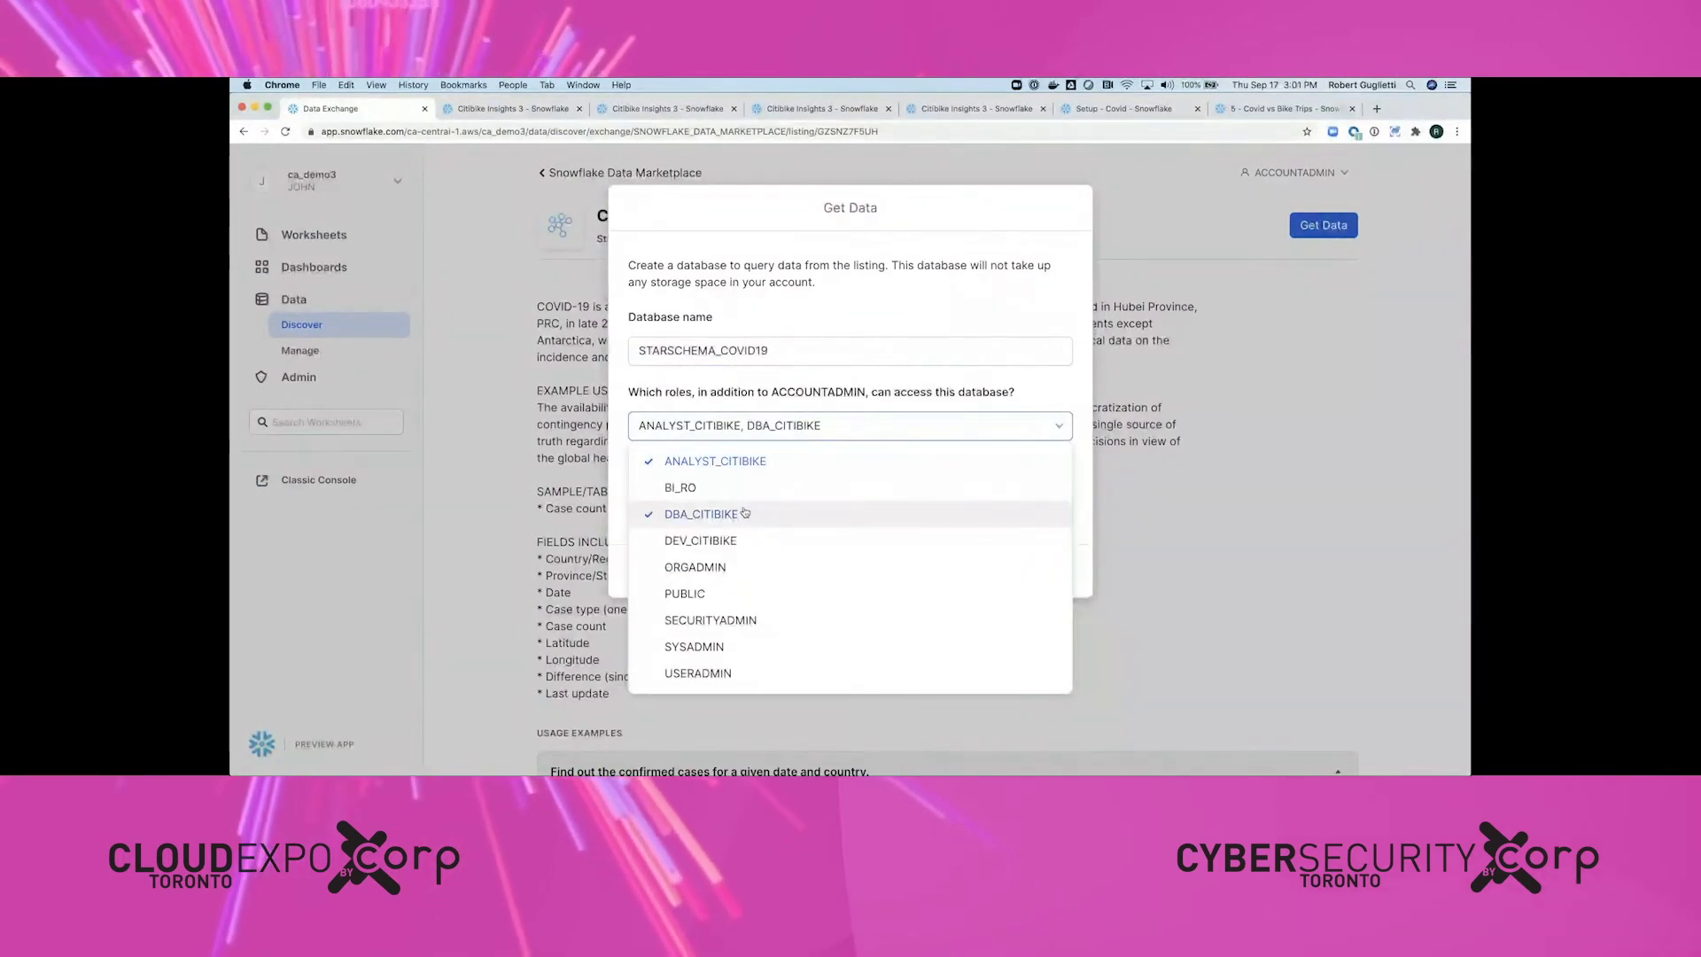
left_click(775, 392)
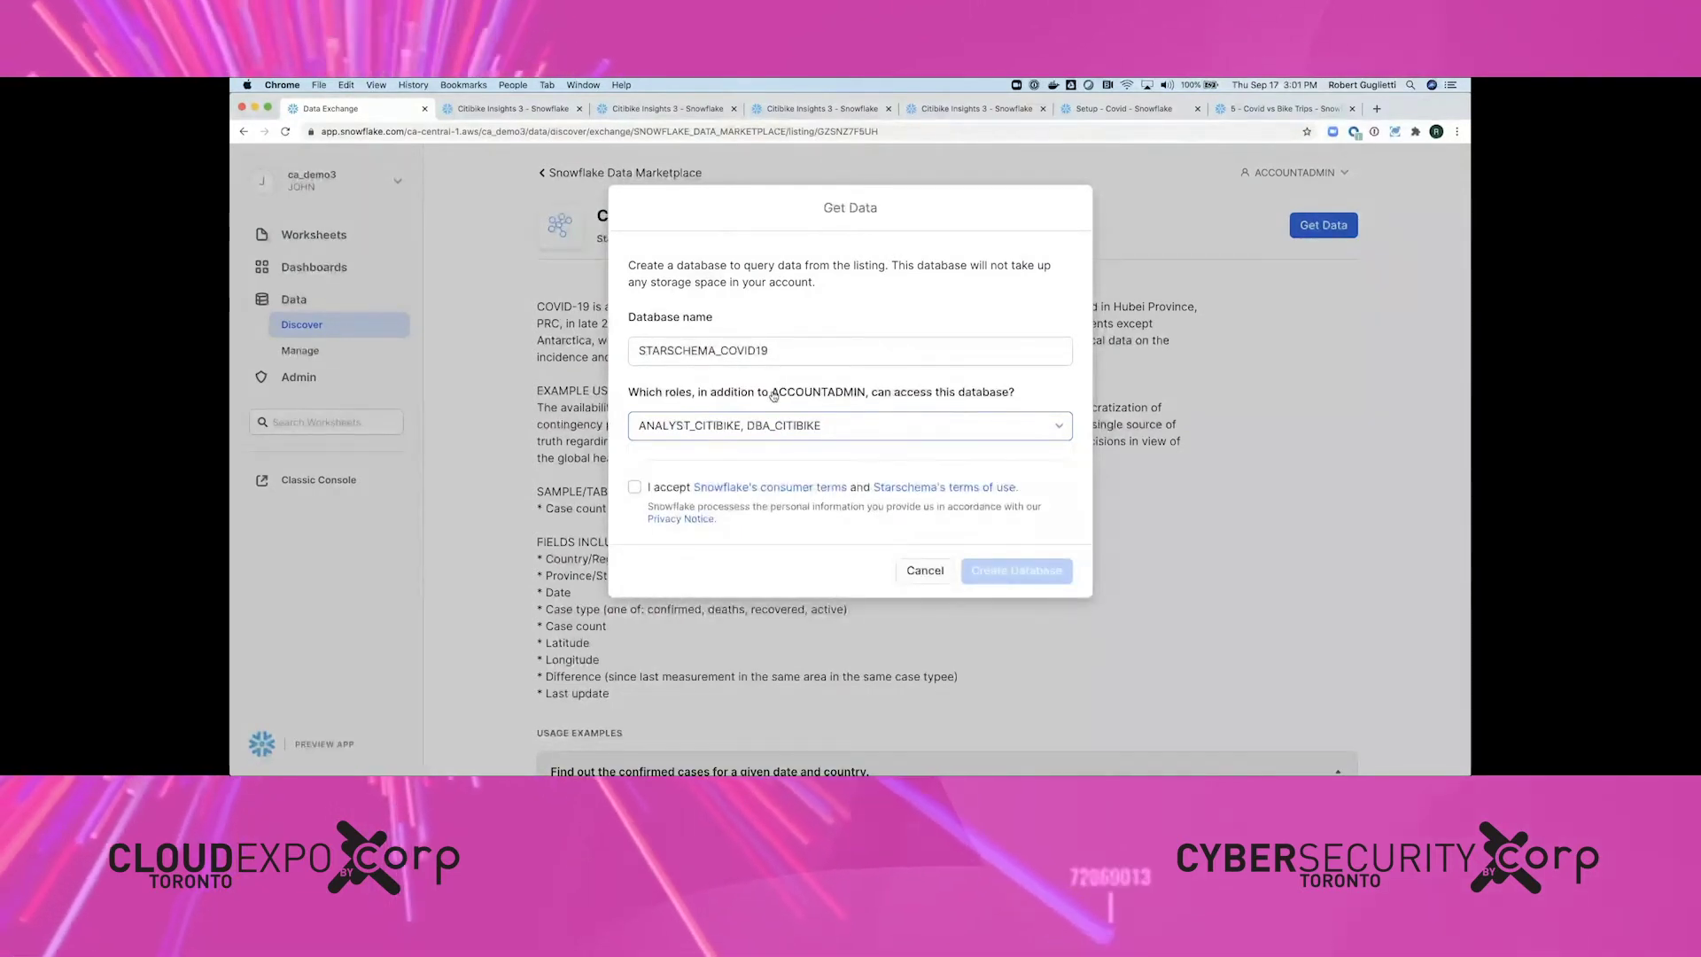
left_click(663, 493)
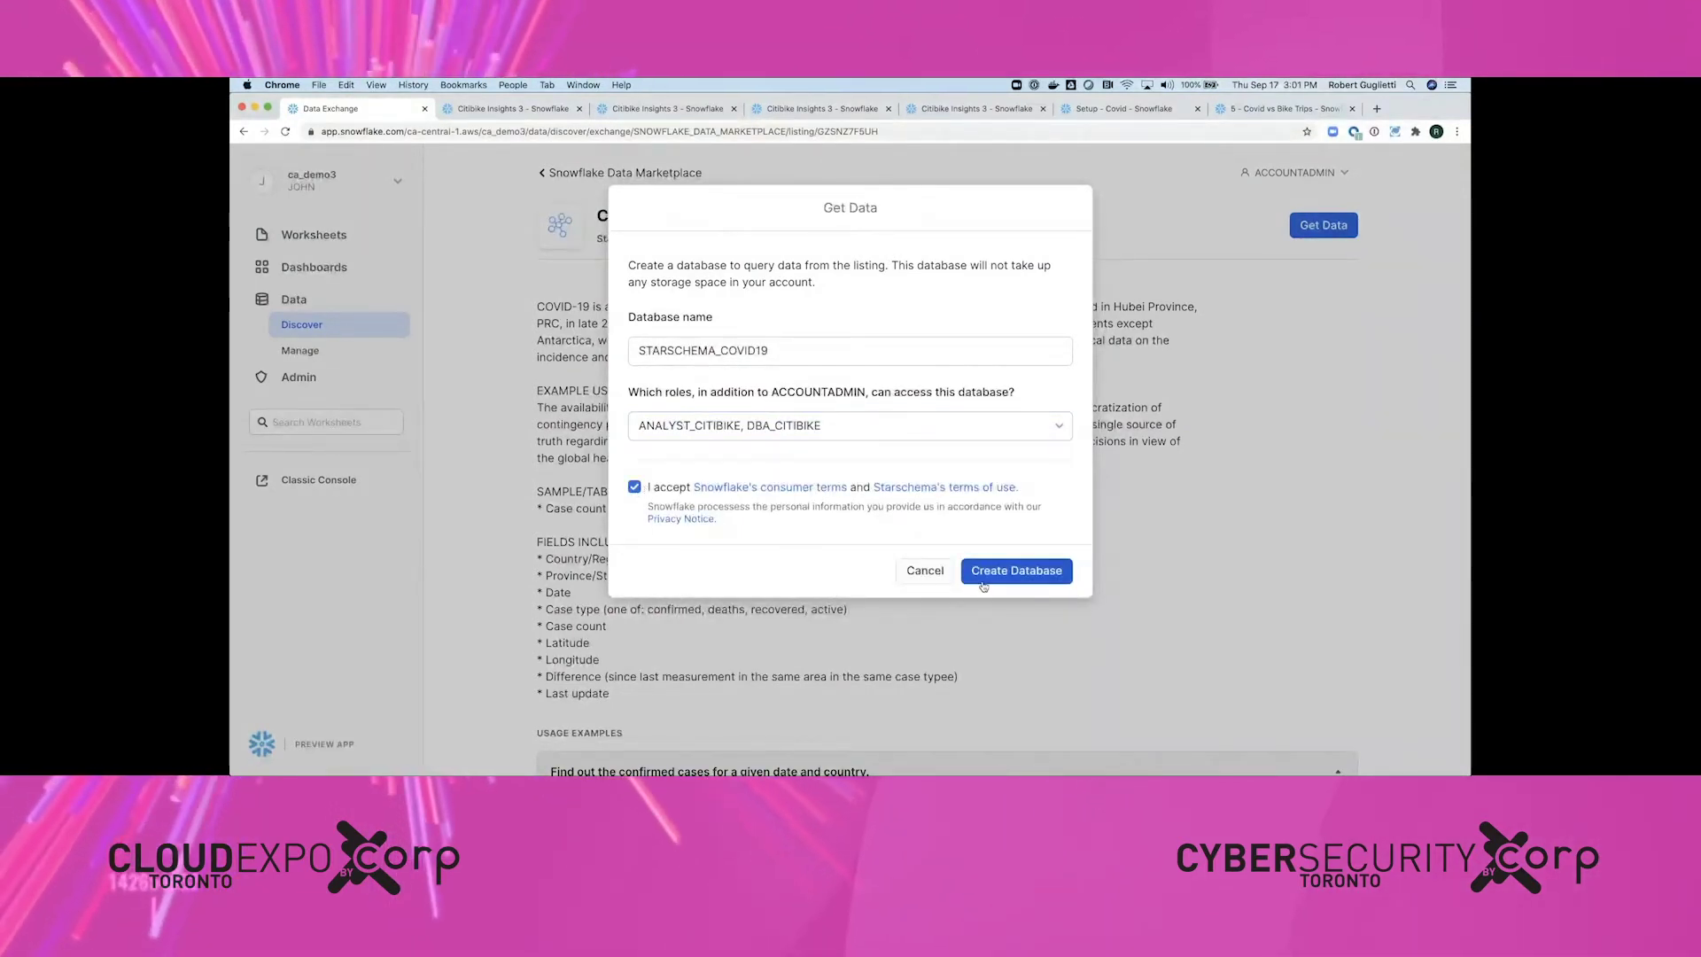
left_click(1010, 574)
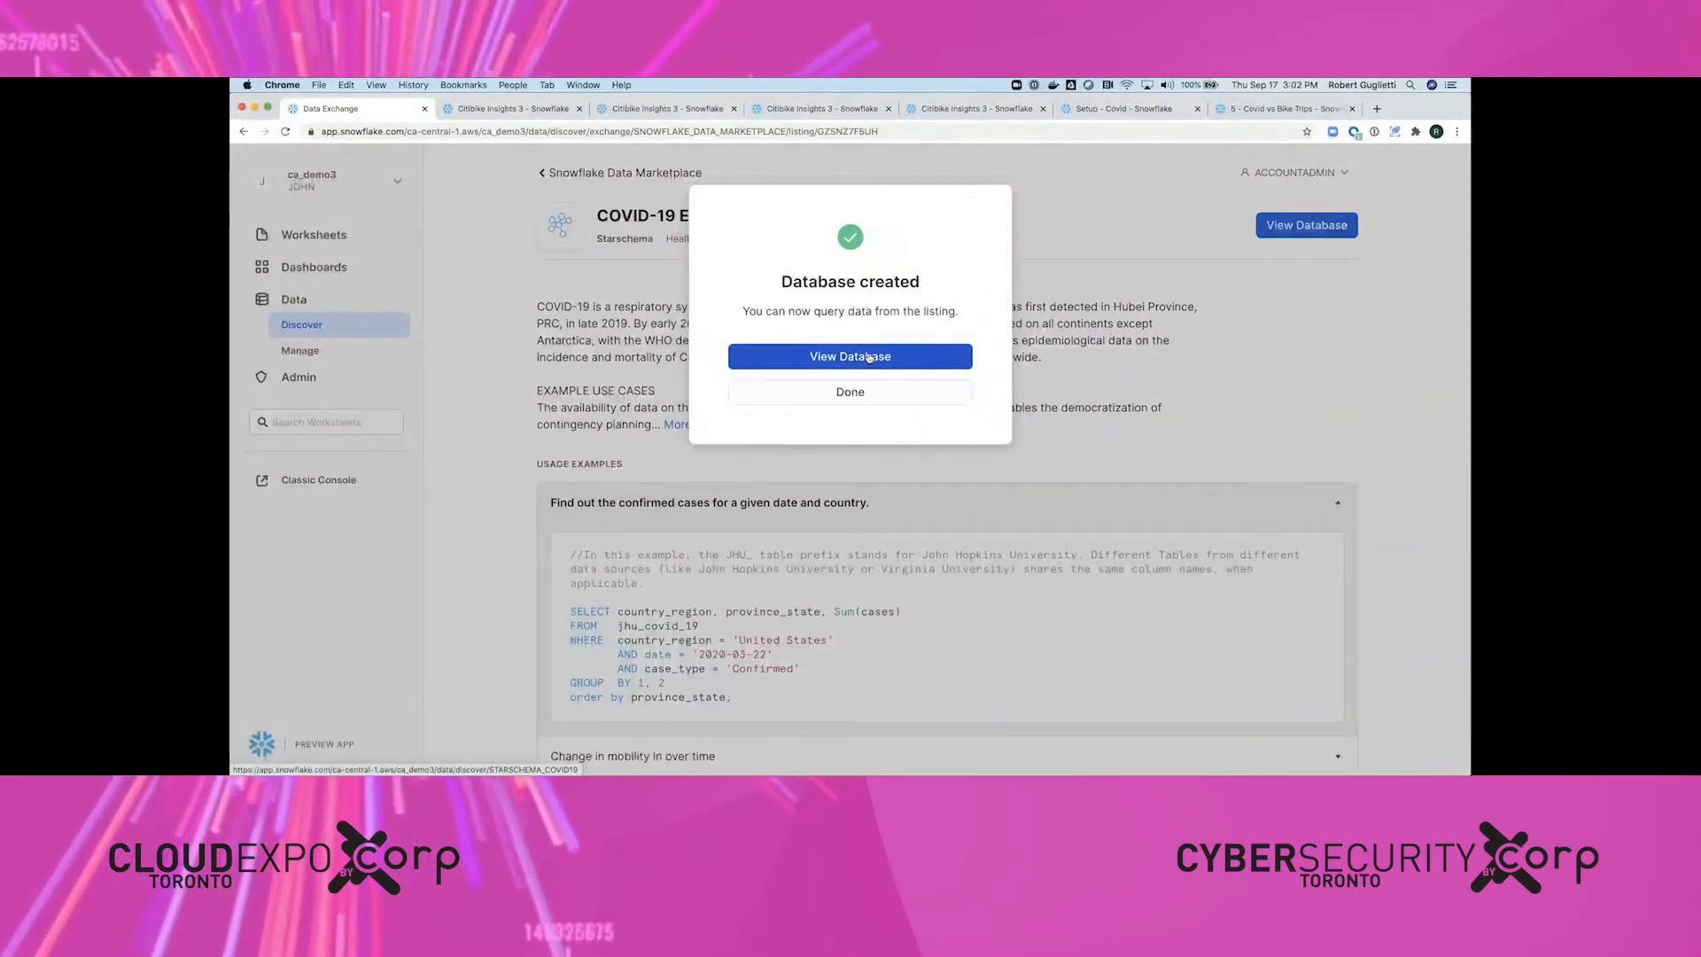
left_click(863, 396)
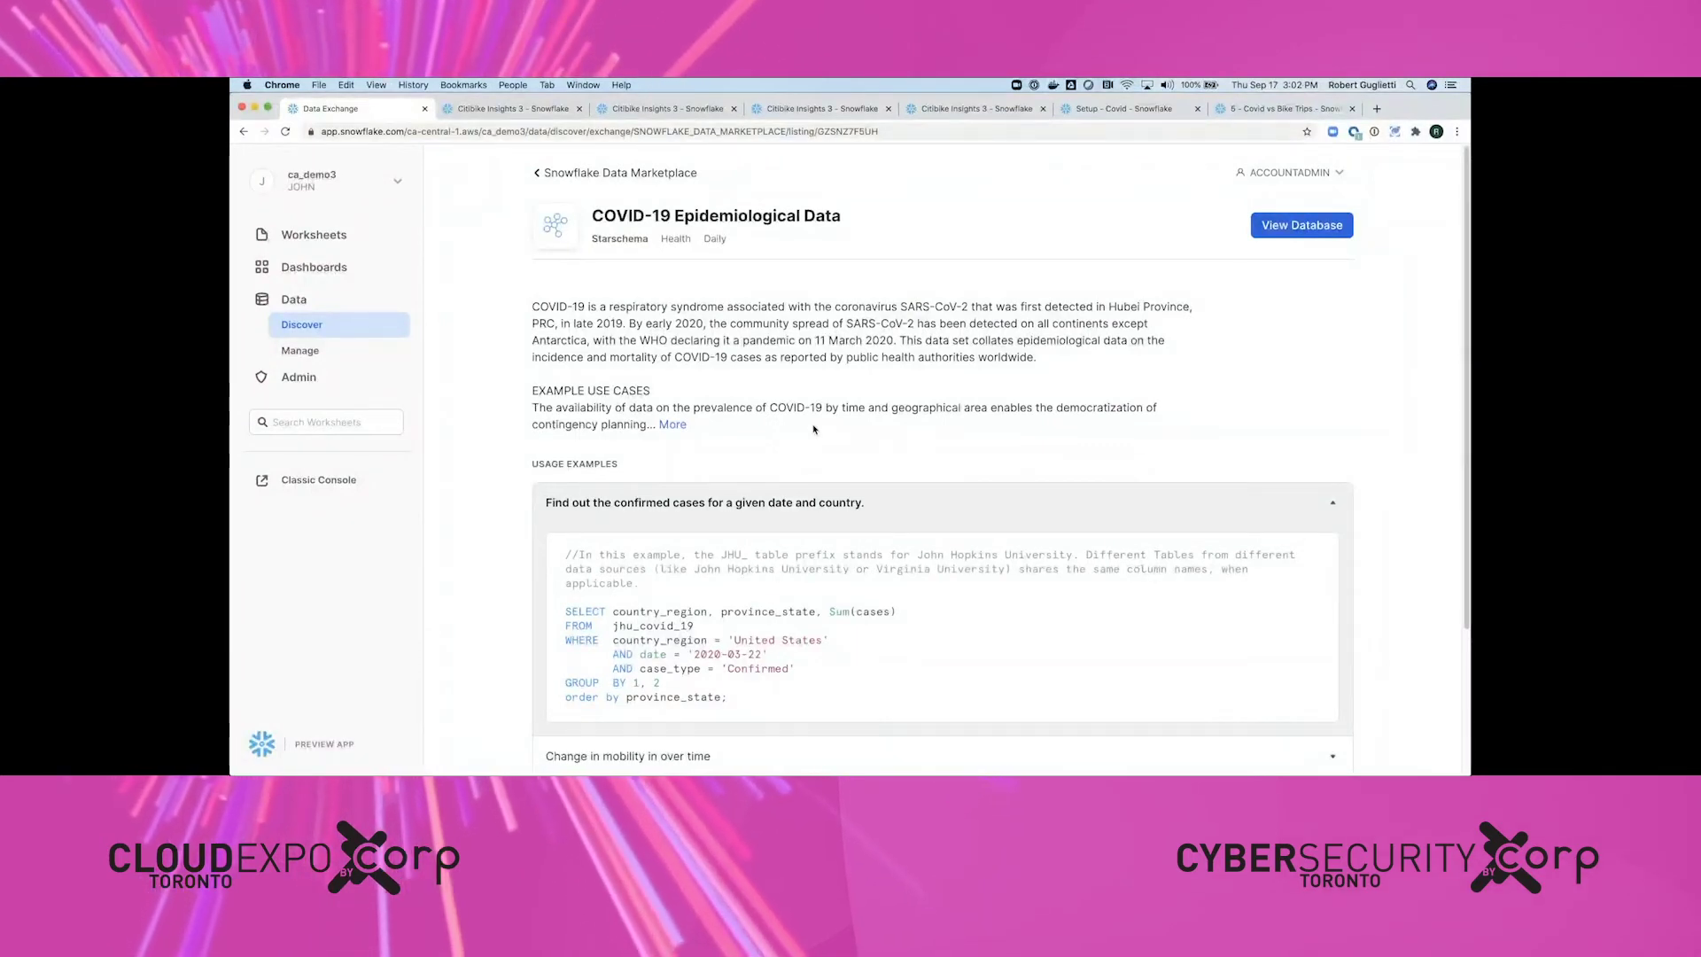
Open the Setup - Covid worksheet and enlarge its query editor to show the full view definition.
left_click(1093, 110)
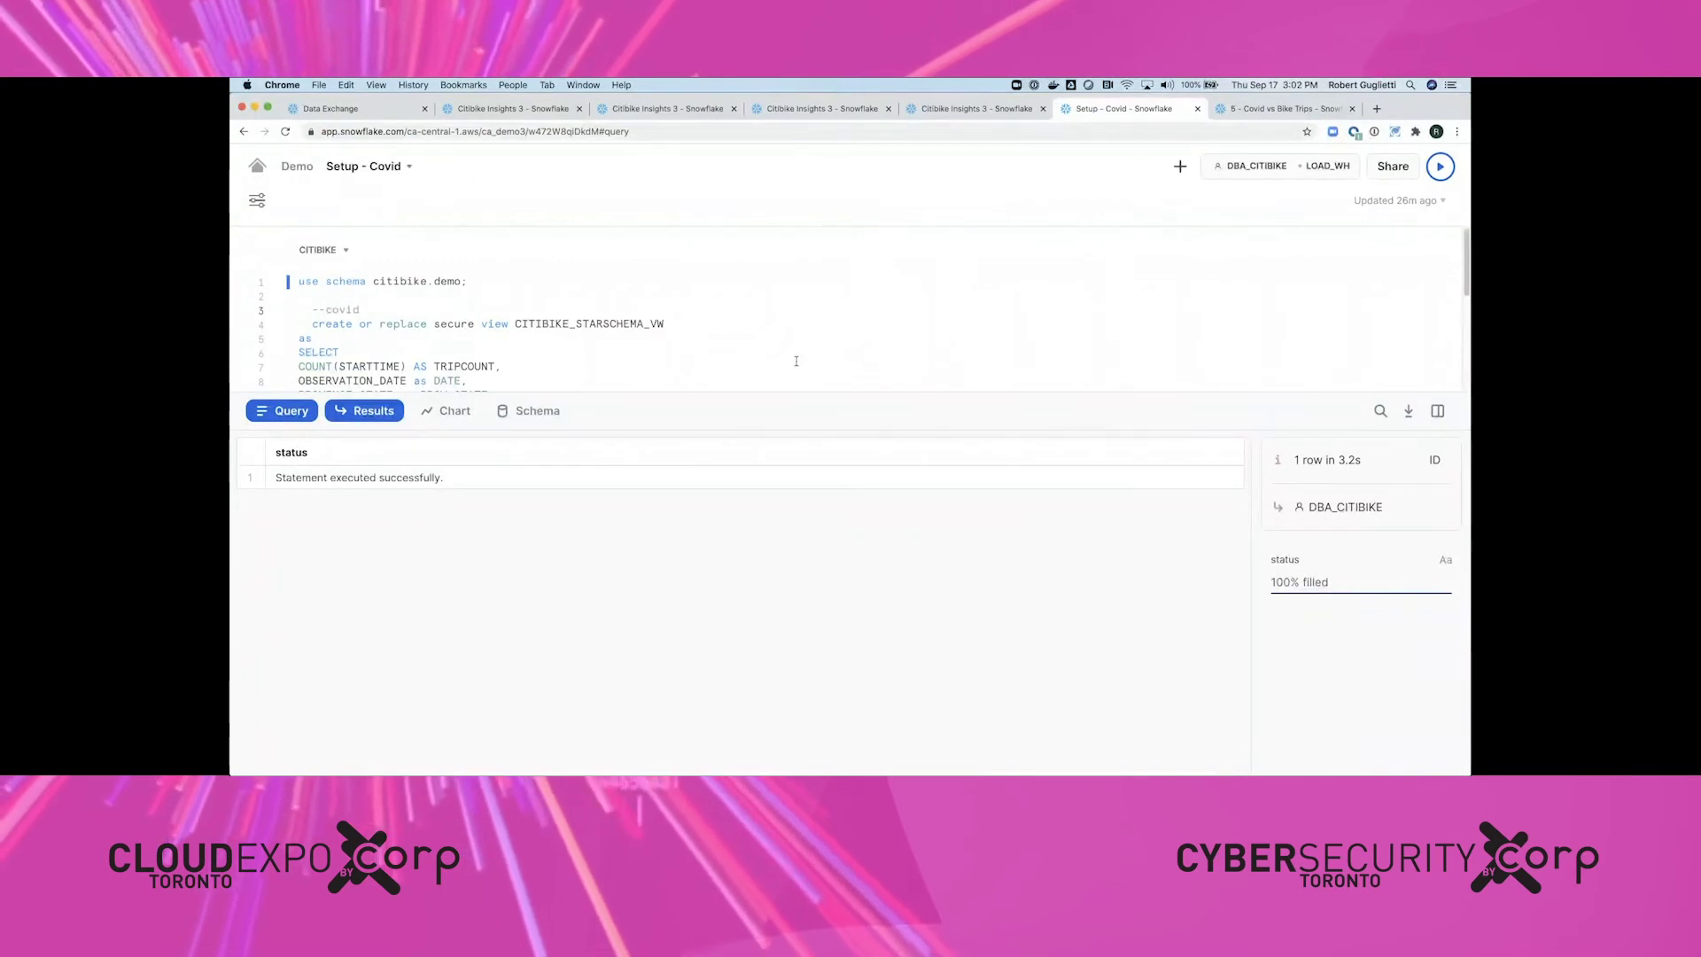
left_click_drag(814, 394, 815, 542)
left_click(647, 381)
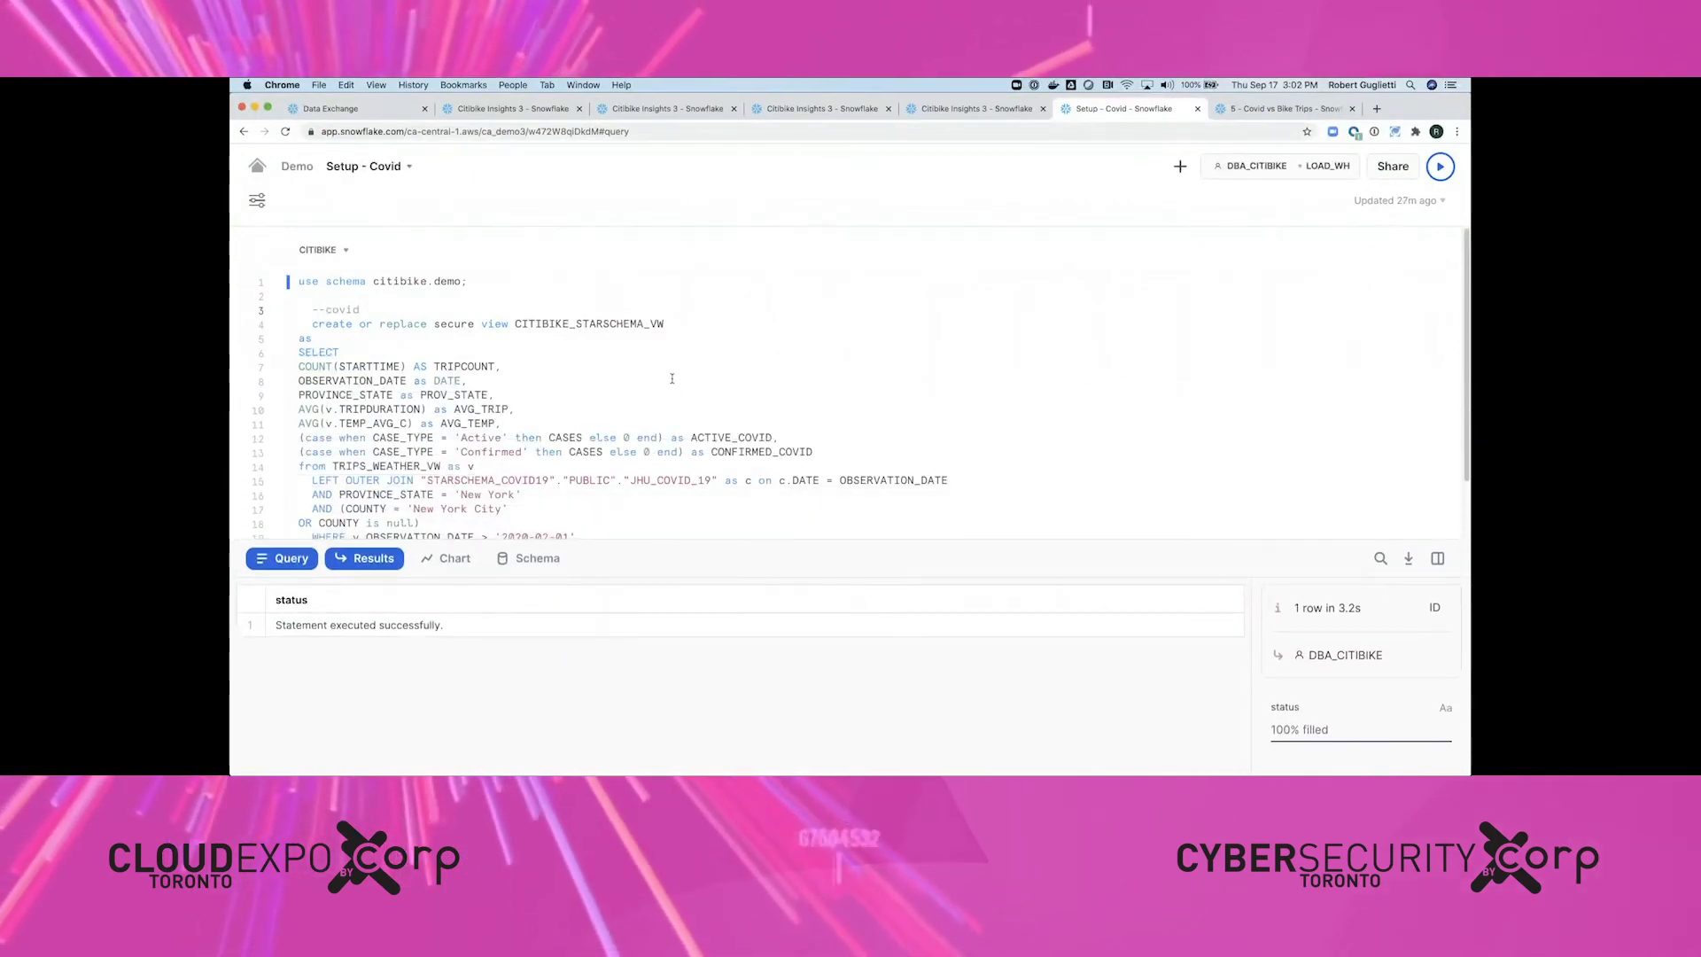
scroll(621, 337, "down", 3)
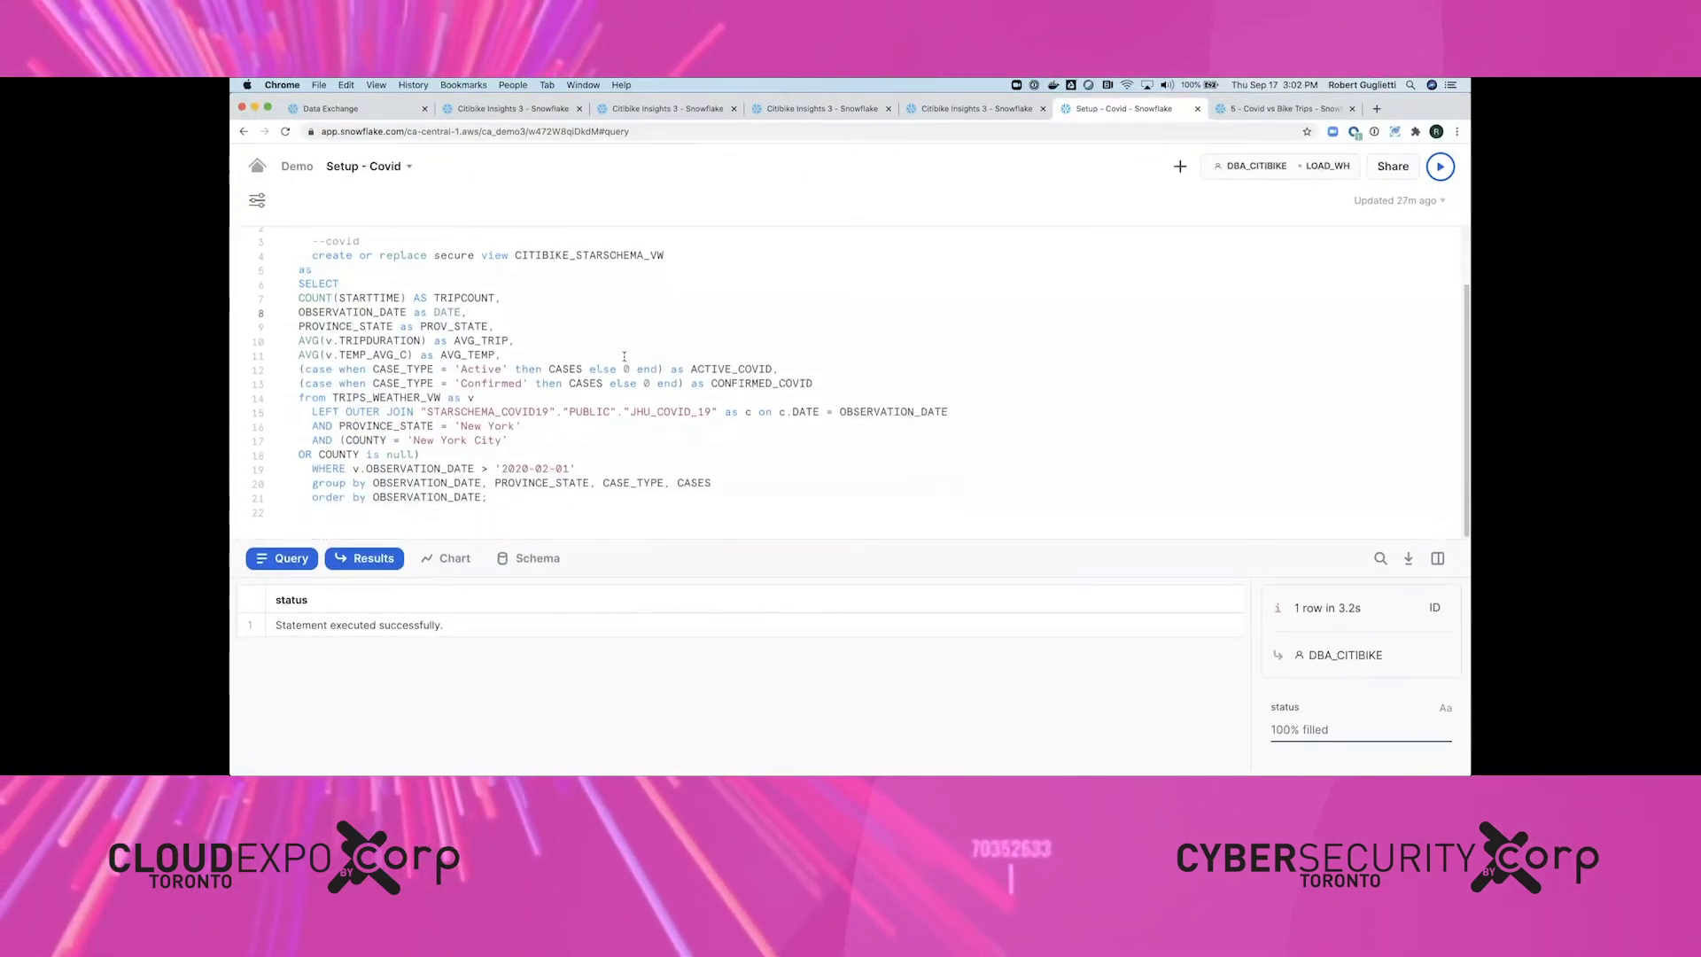
Examine how the CITIBIKE_STARSCHEMA_VW definition joins TRIPS_WEATHER_VW with the STARSCHEMA_COVID19 JHU_COVID_19 table.
double_click(567, 256)
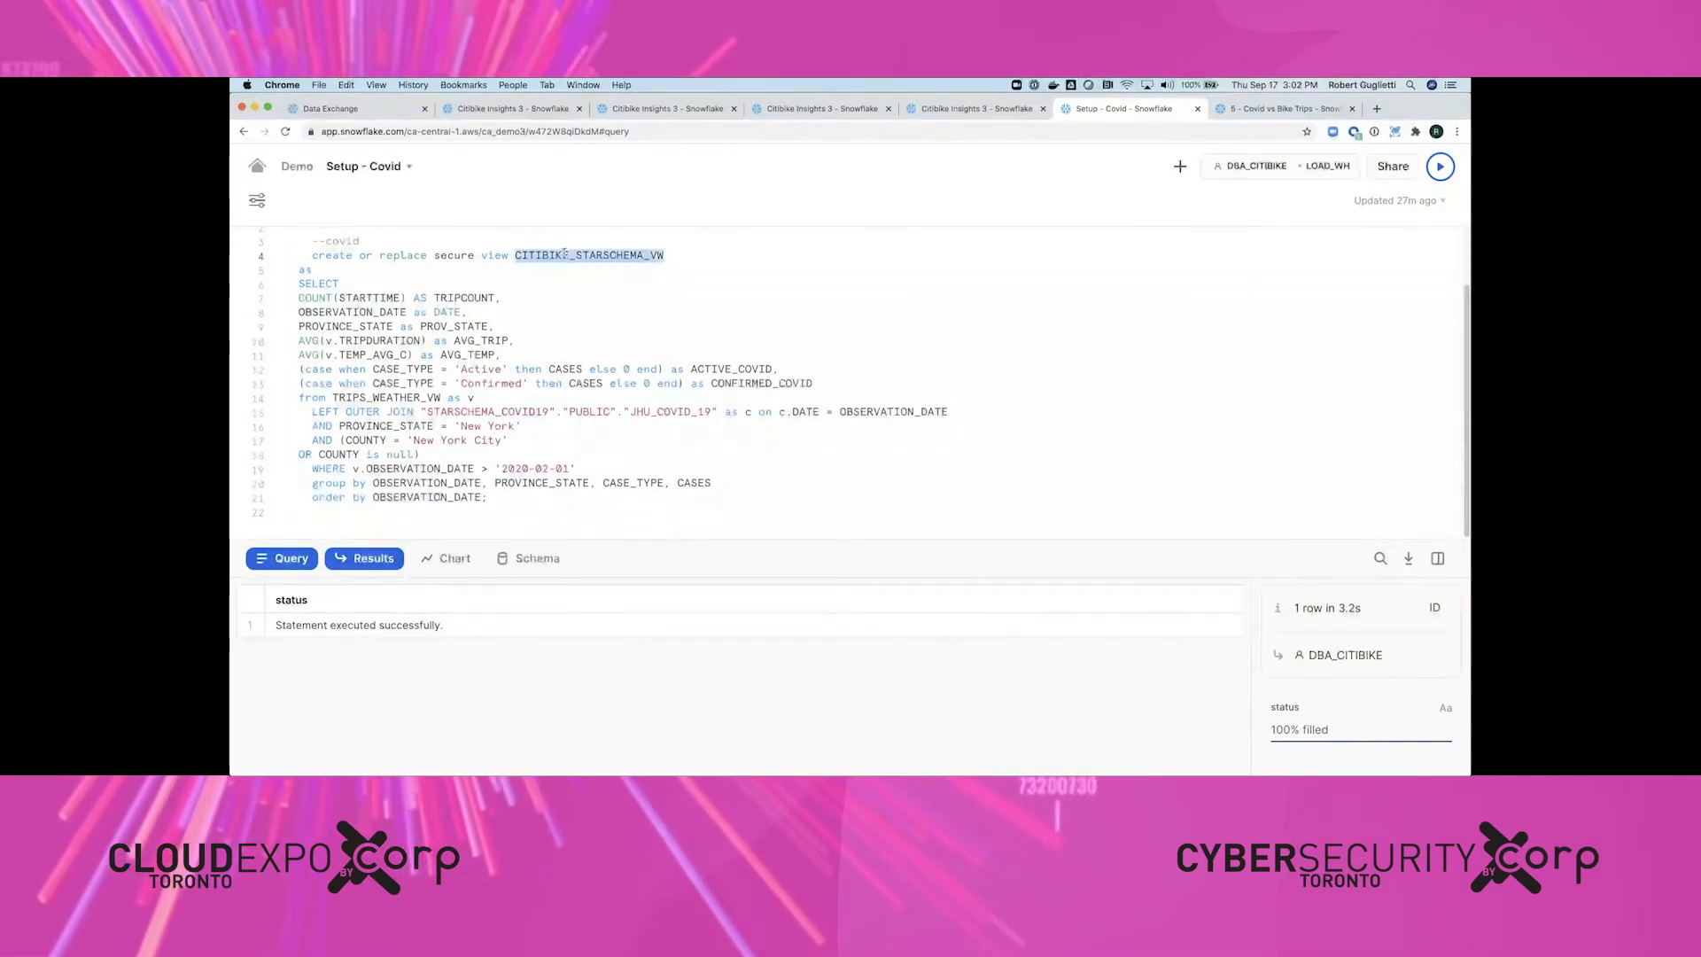
left_click(535, 313)
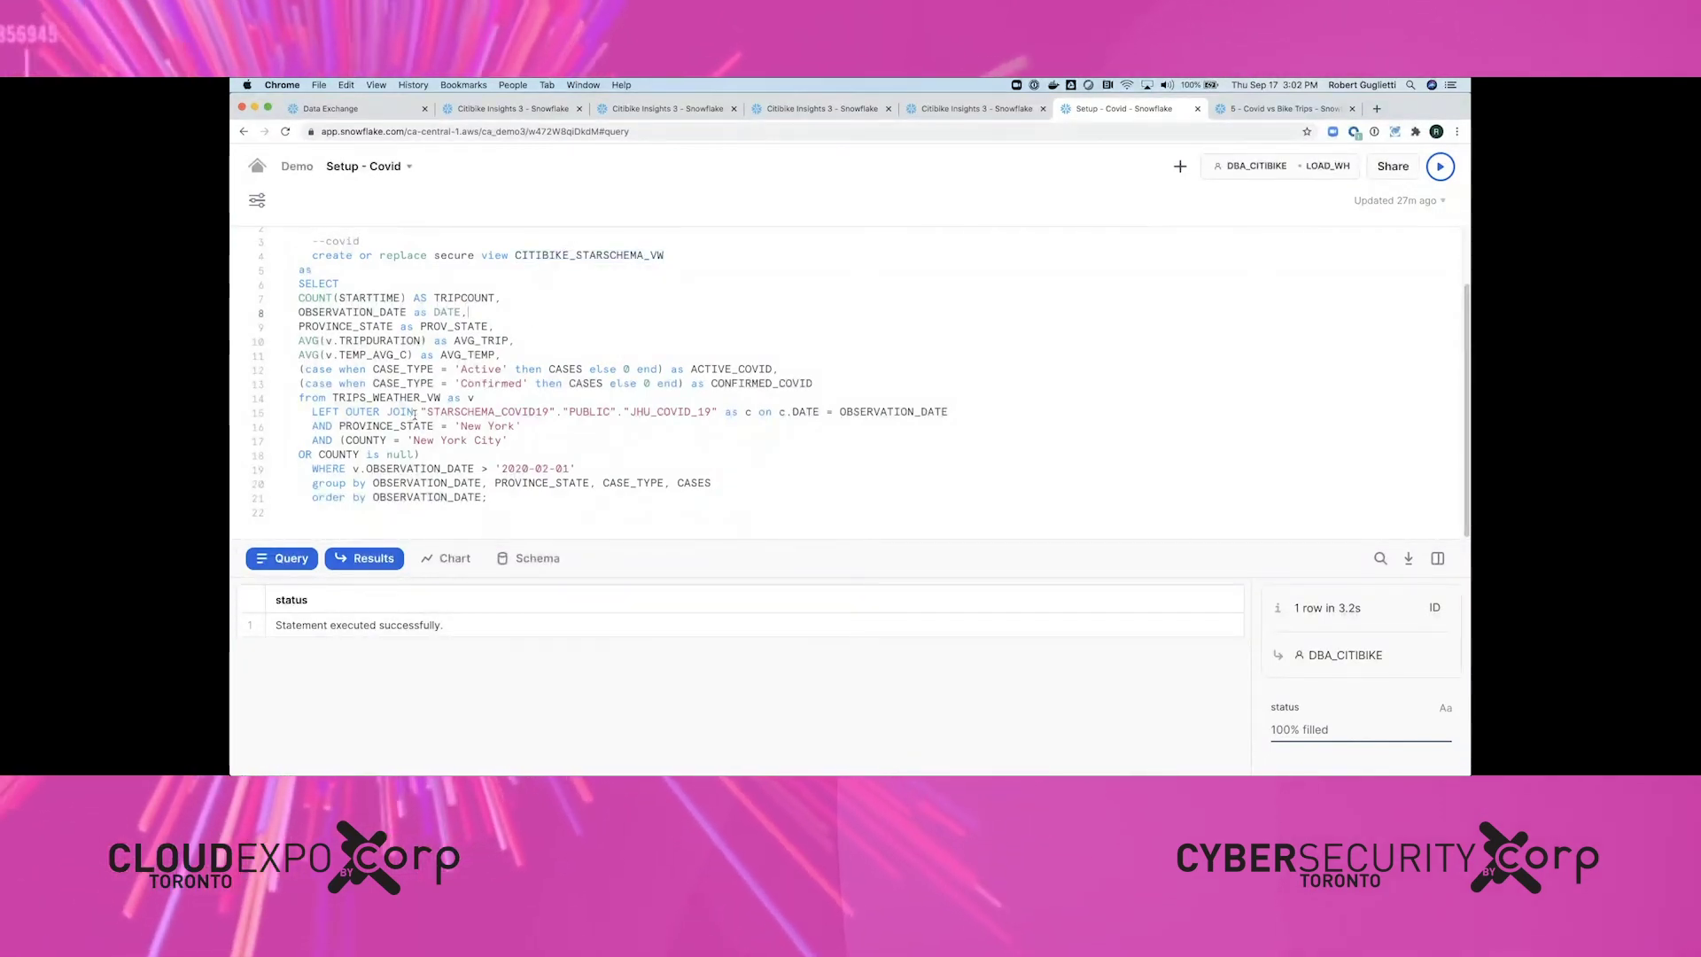
left_click_drag(422, 412, 718, 409)
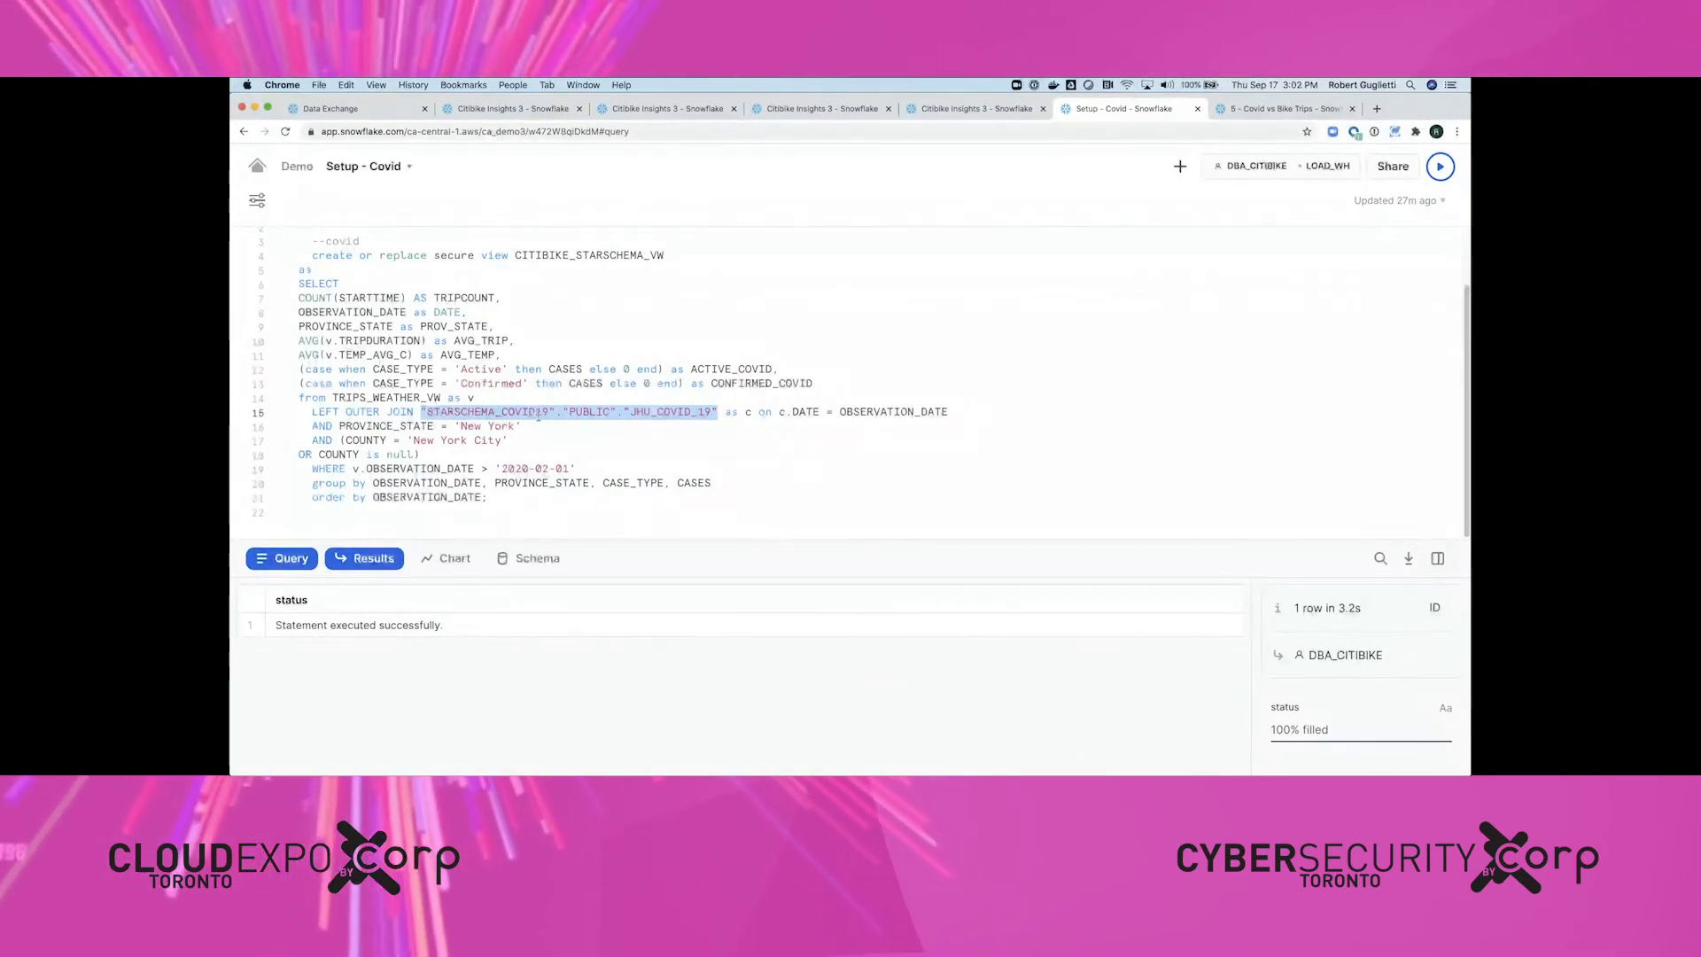
left_click(663, 413)
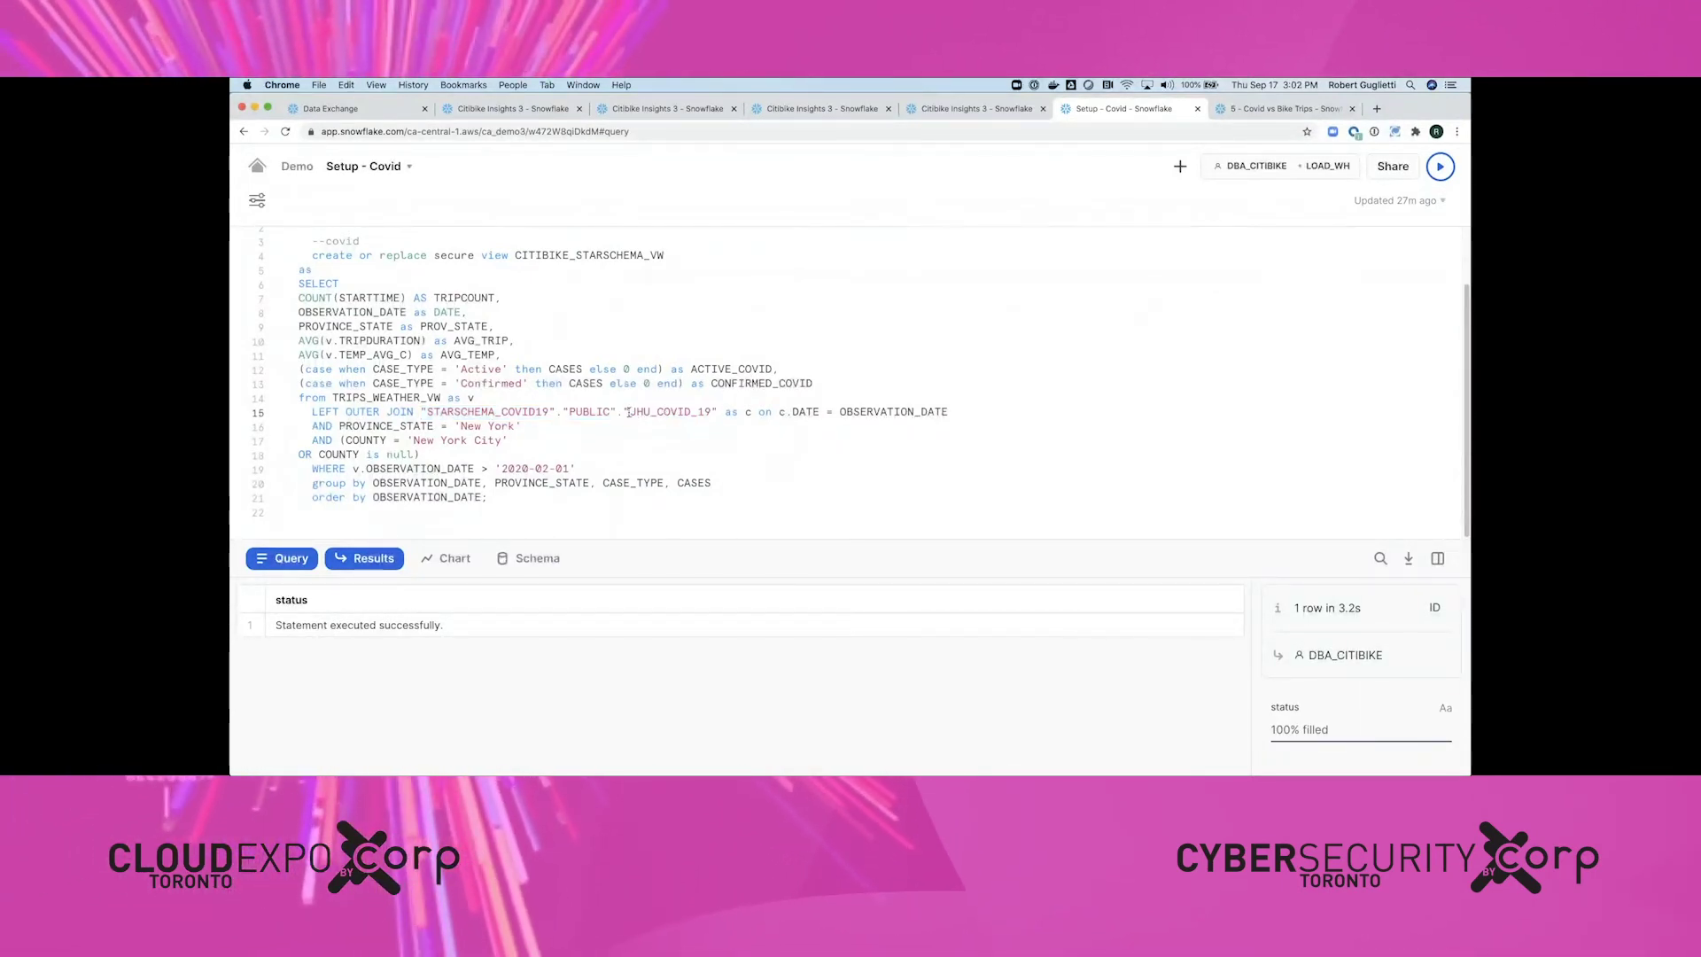
left_click_drag(628, 413, 694, 412)
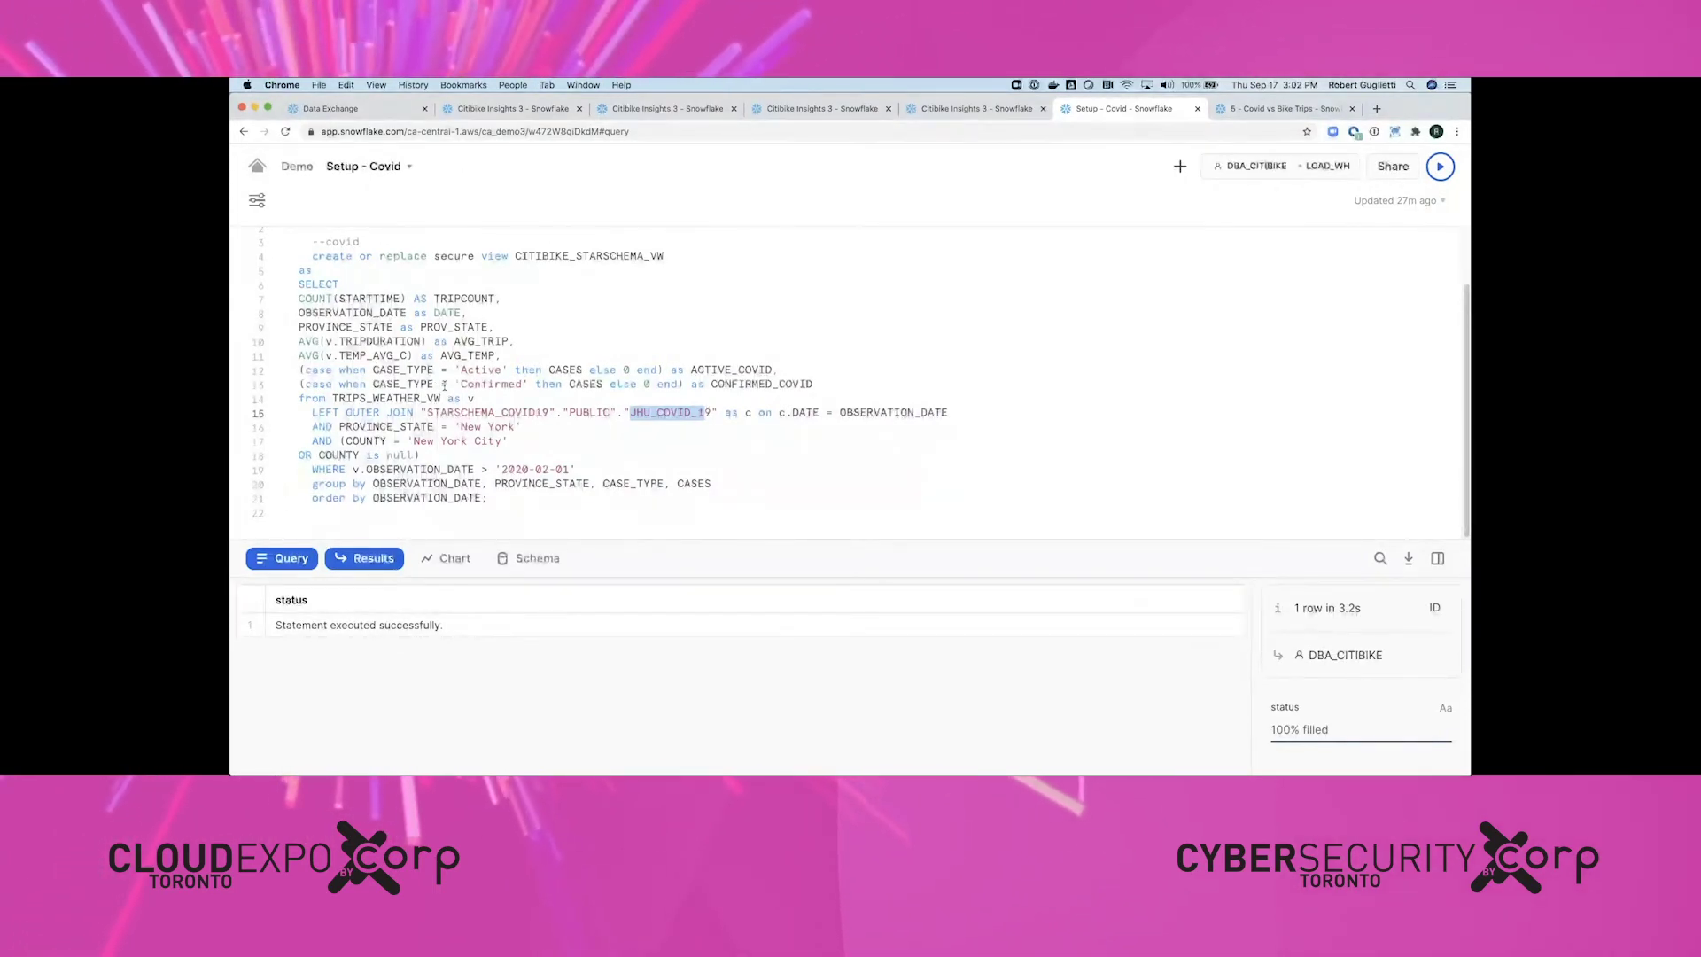
left_click_drag(439, 399, 353, 399)
left_click(388, 399)
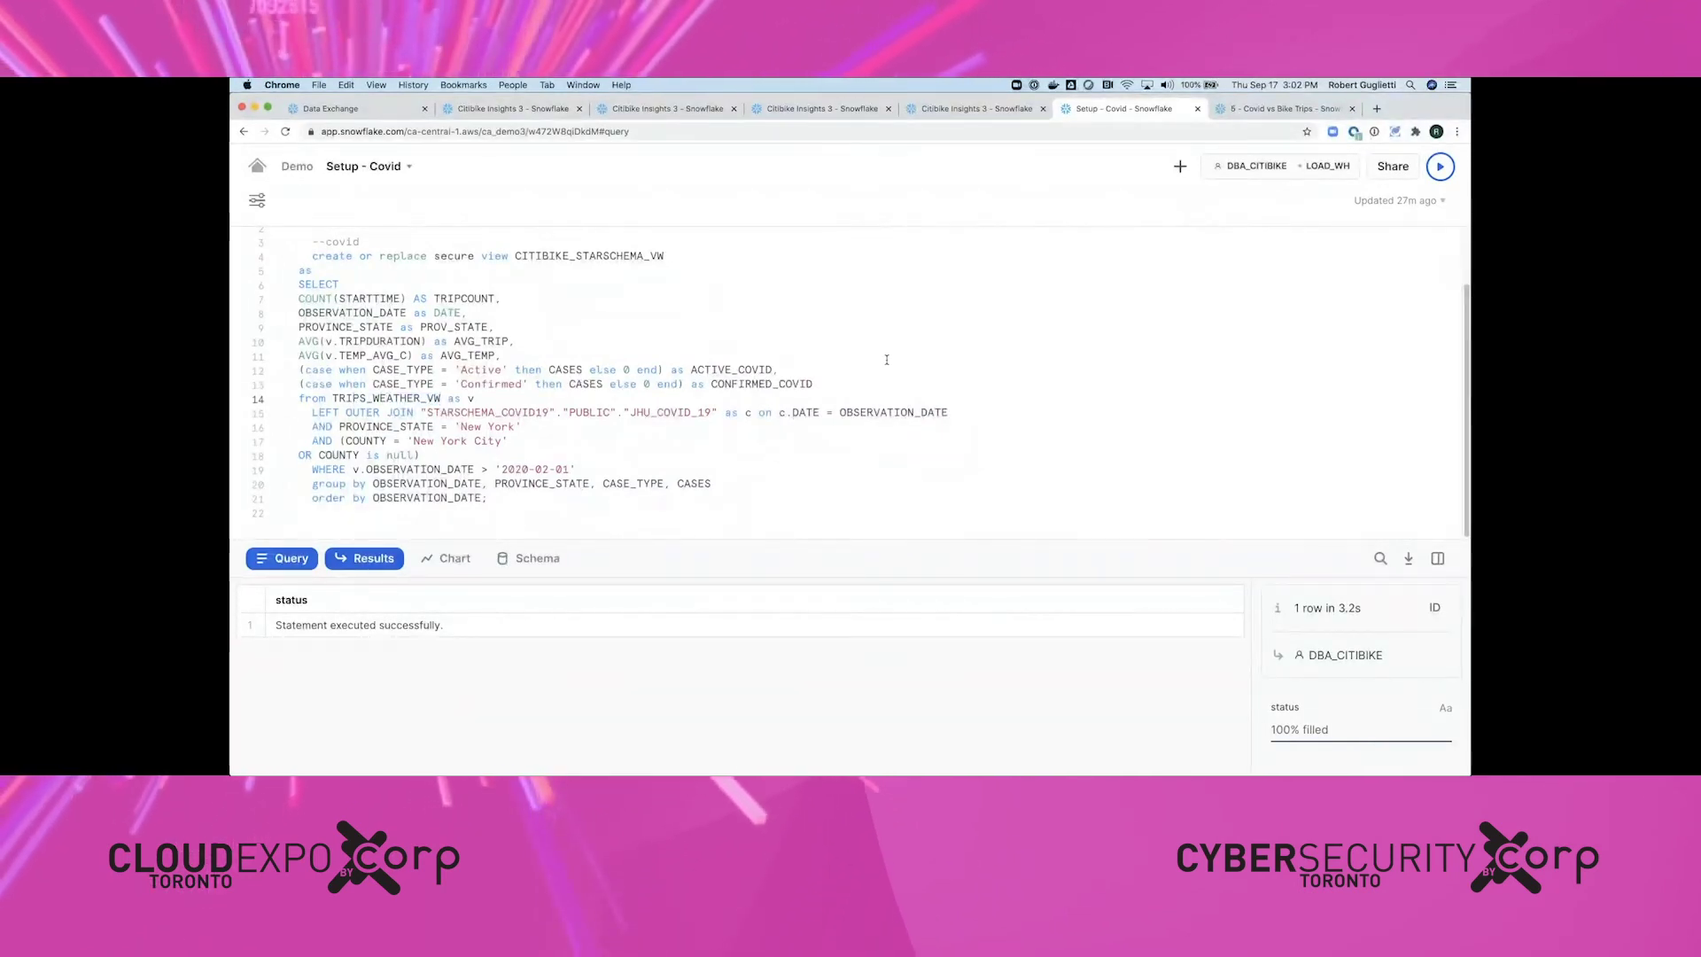
Run the "use schema citibike.demo;" statement at the start of the Setup - Covid worksheet.
scroll(769, 320, "up", 3)
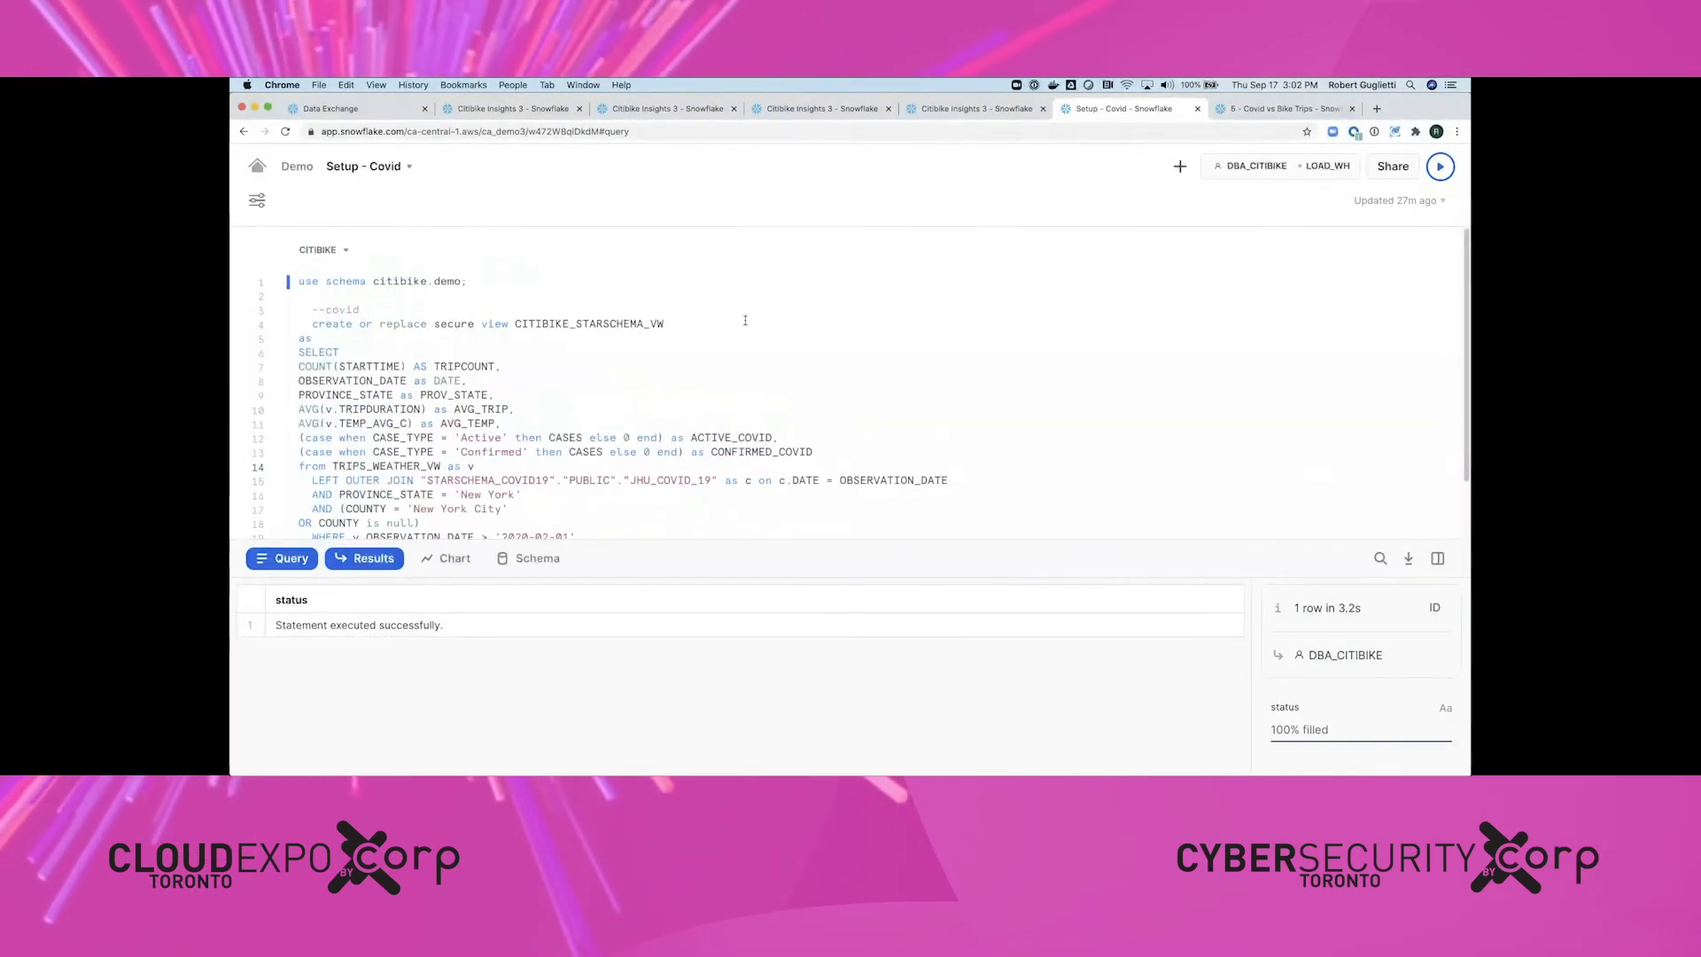
left_click(676, 267)
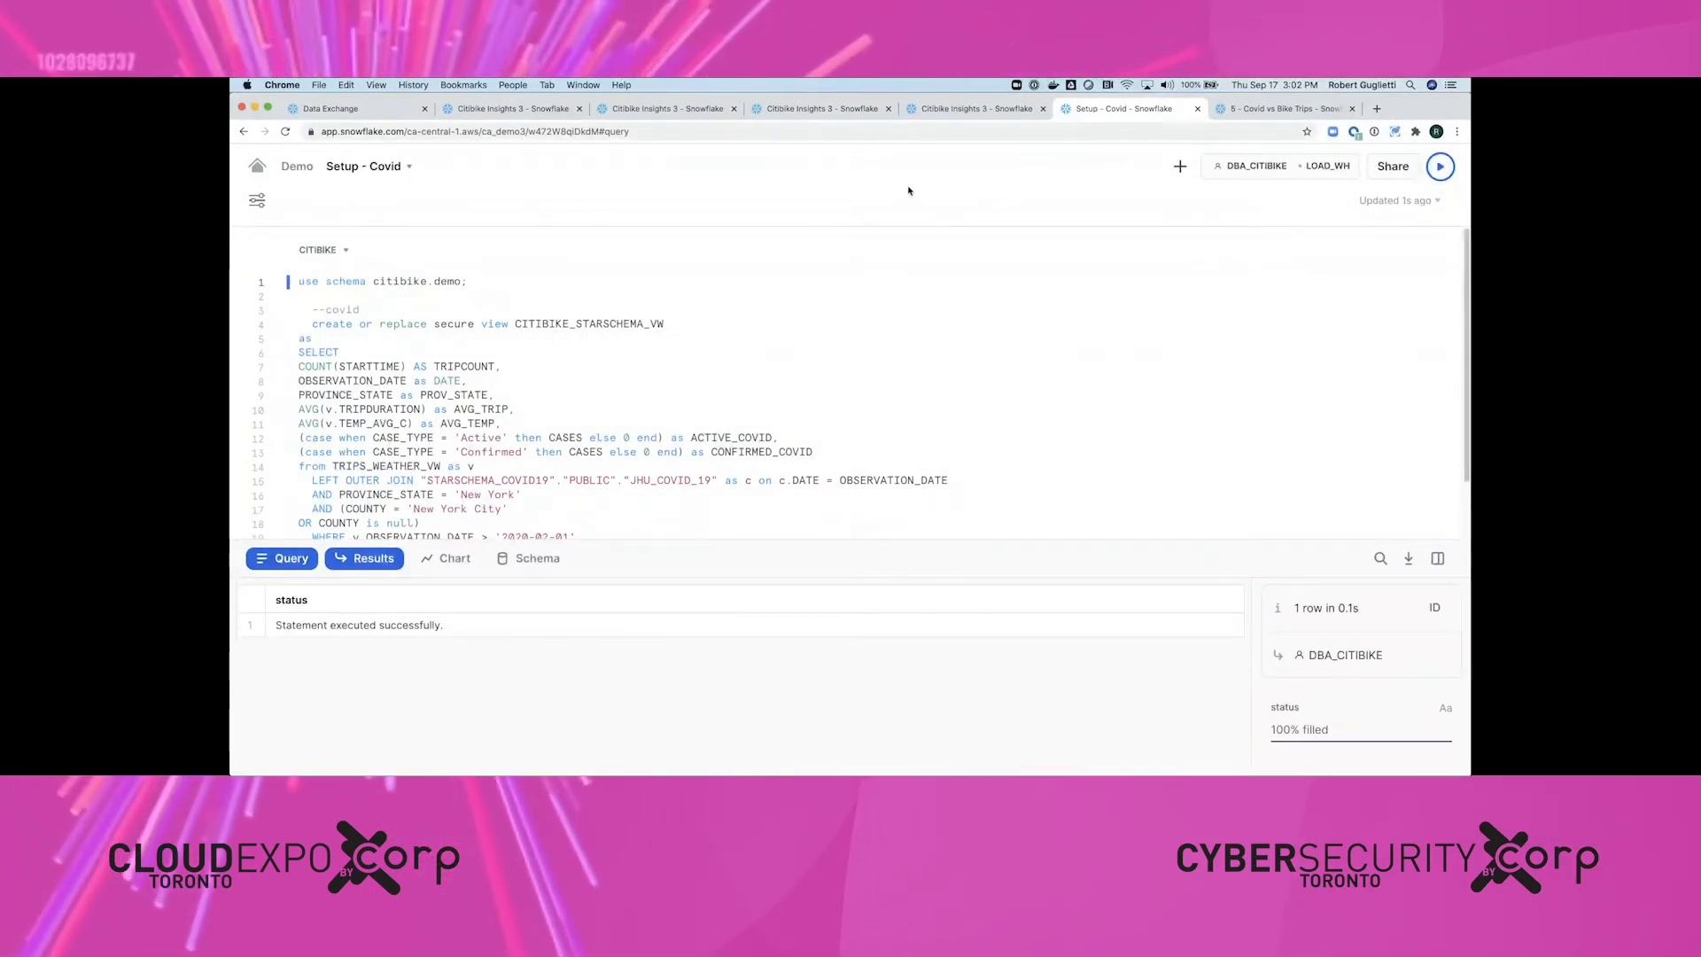
Run the query in the 5 - Covid vs Bike Trips worksheet, show its results as a line chart and enlarge the chart area.
left_click(1227, 110)
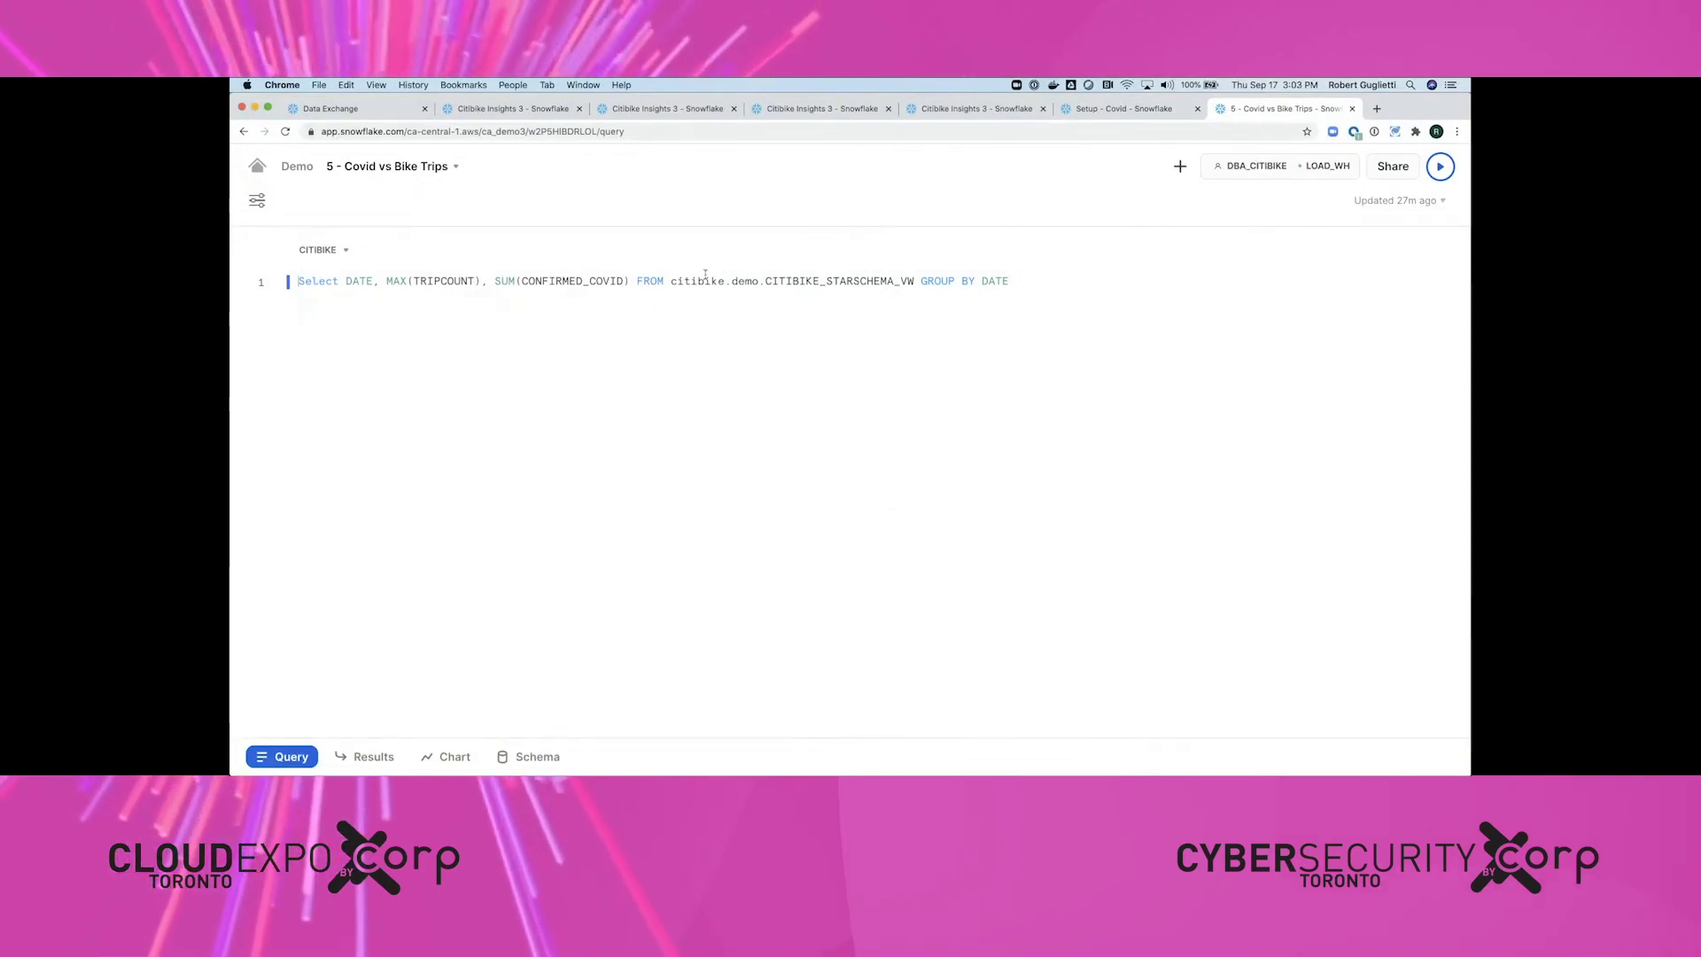
left_click_drag(698, 279, 689, 277)
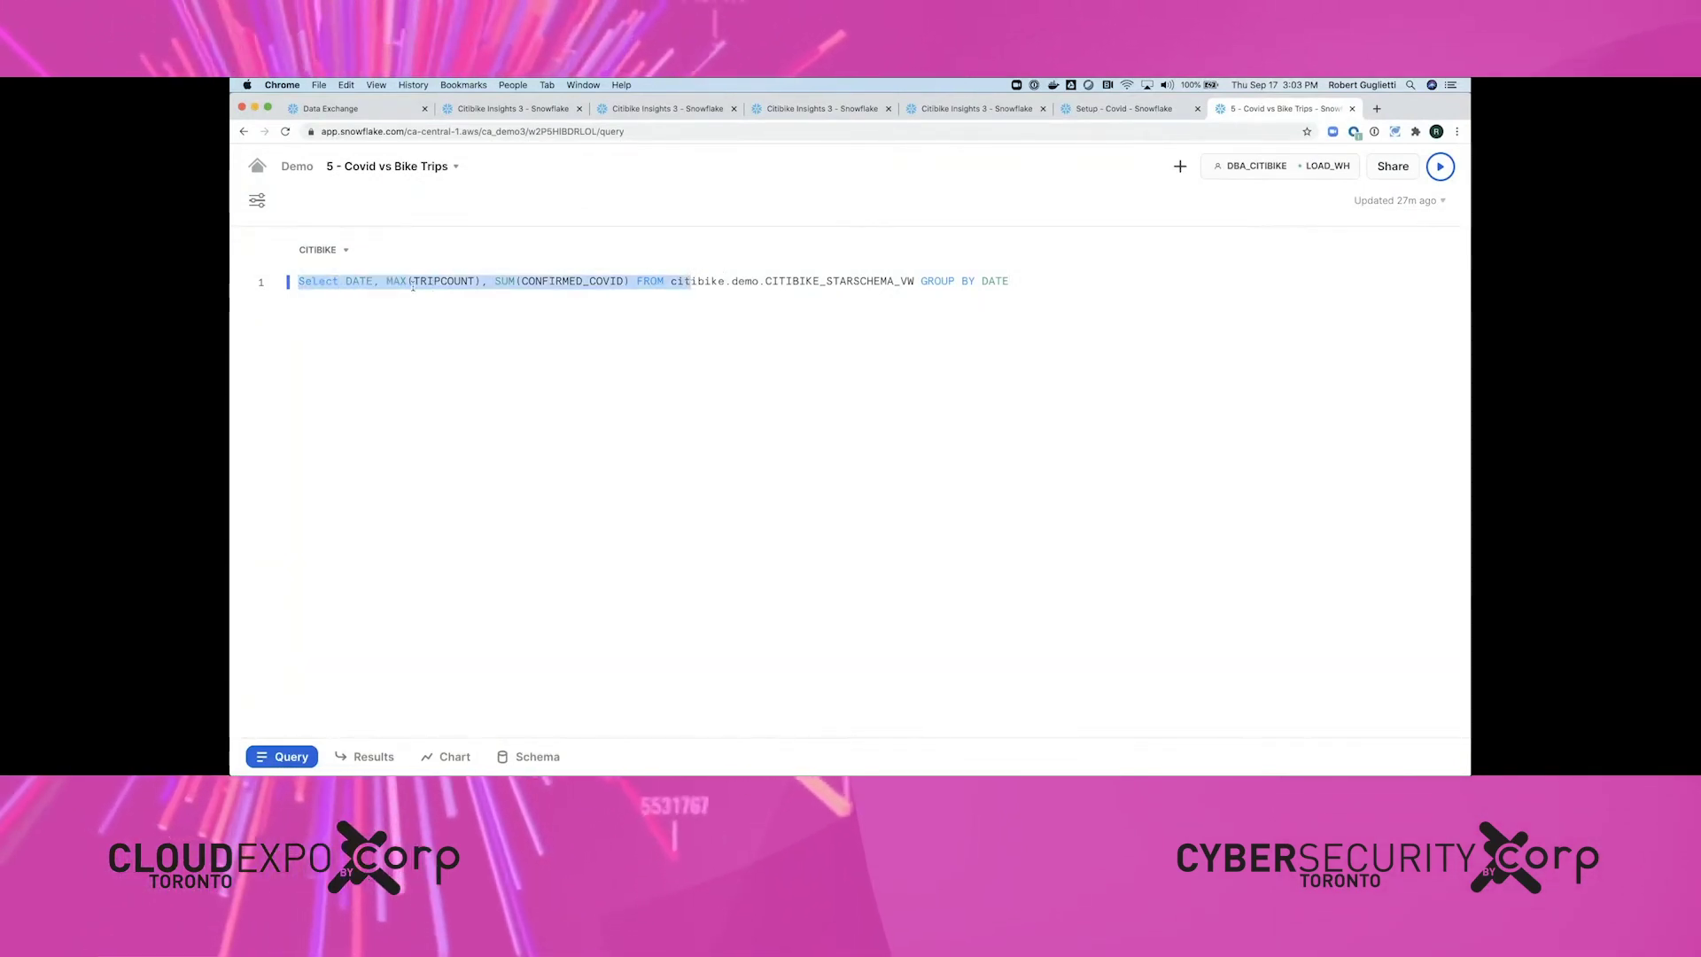
left_click(449, 278)
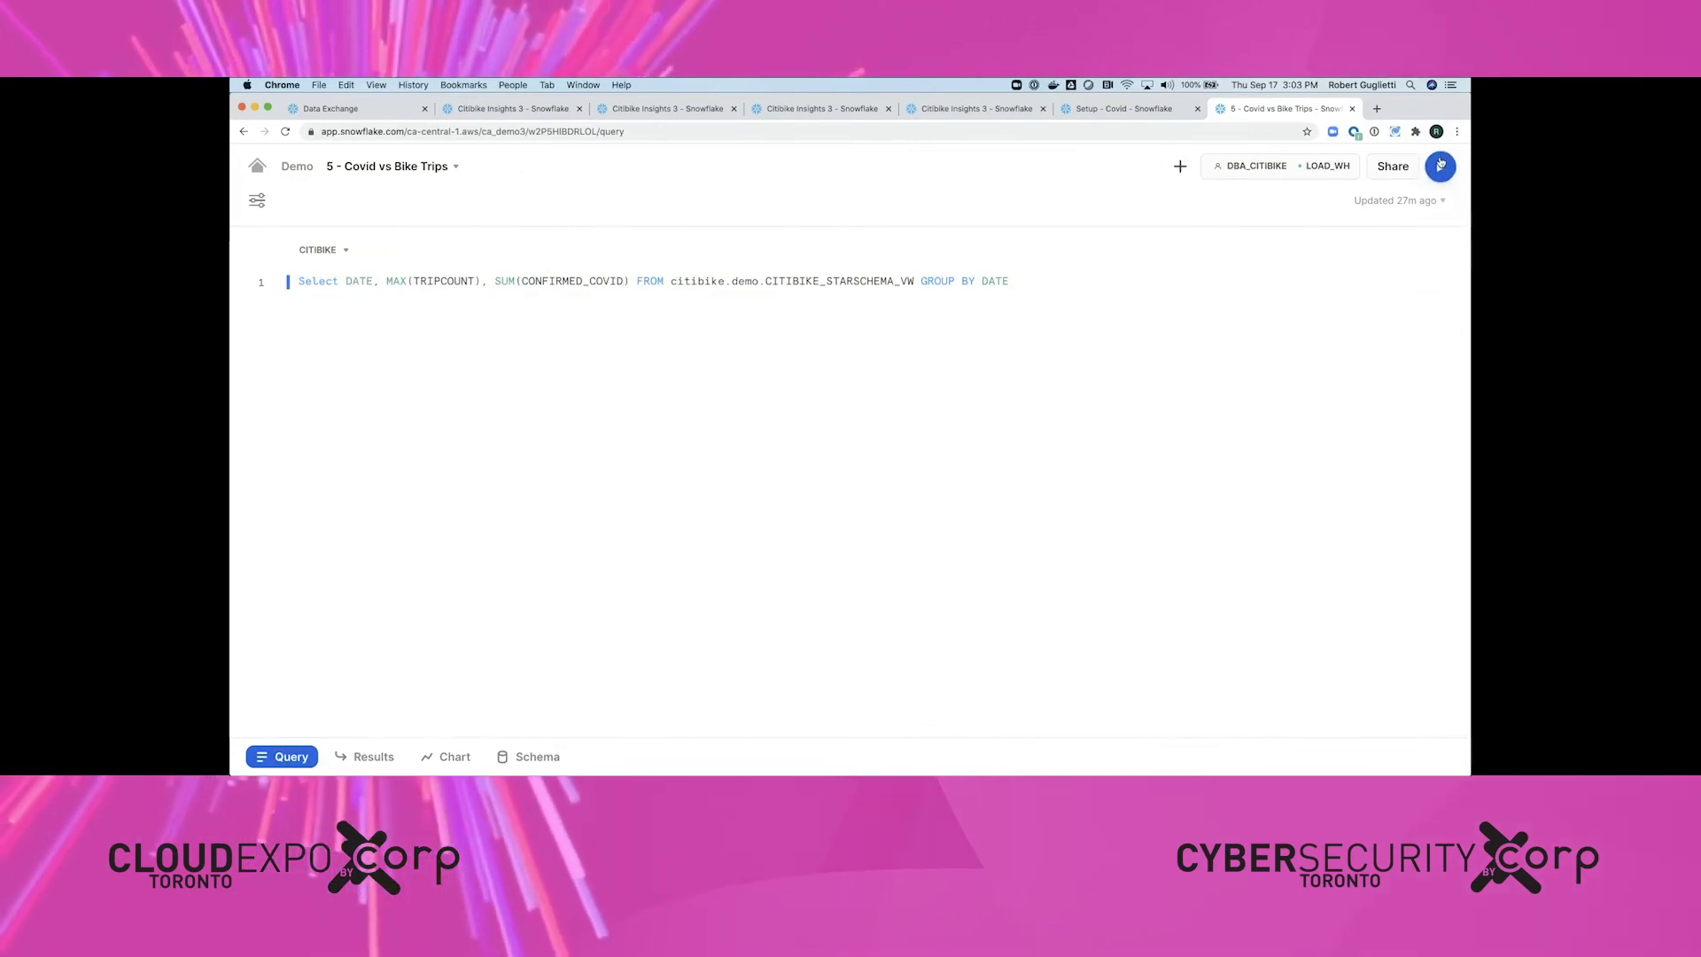
left_click(1441, 165)
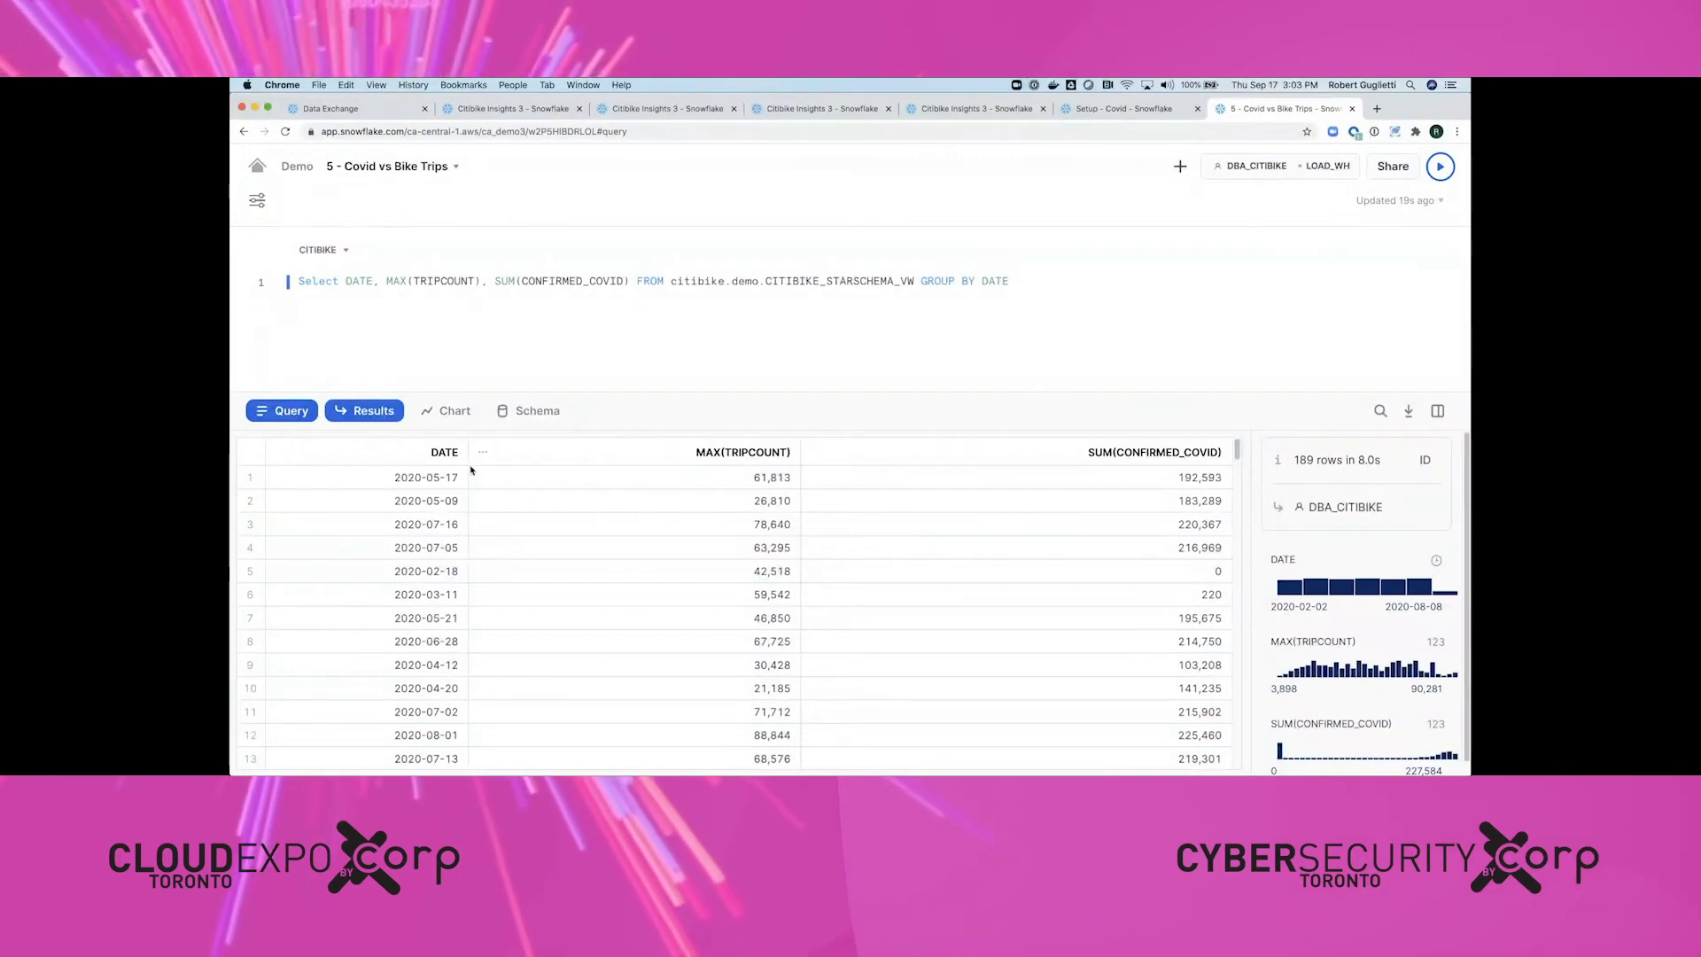
left_click(457, 412)
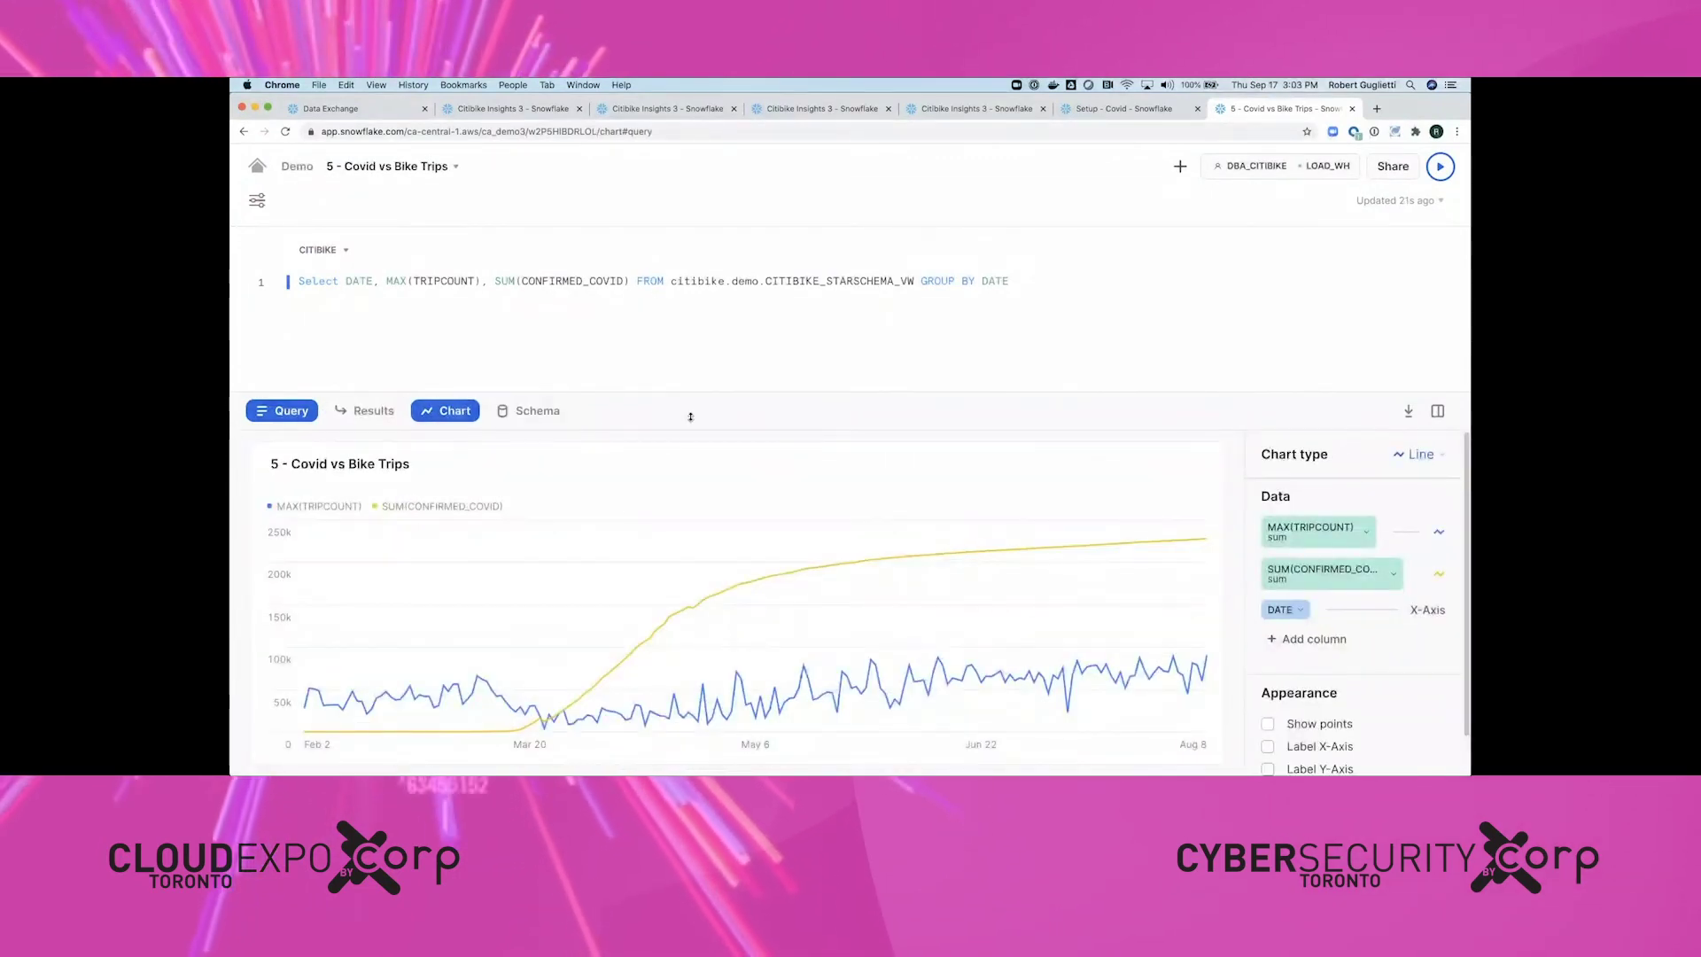
left_click_drag(711, 366, 710, 331)
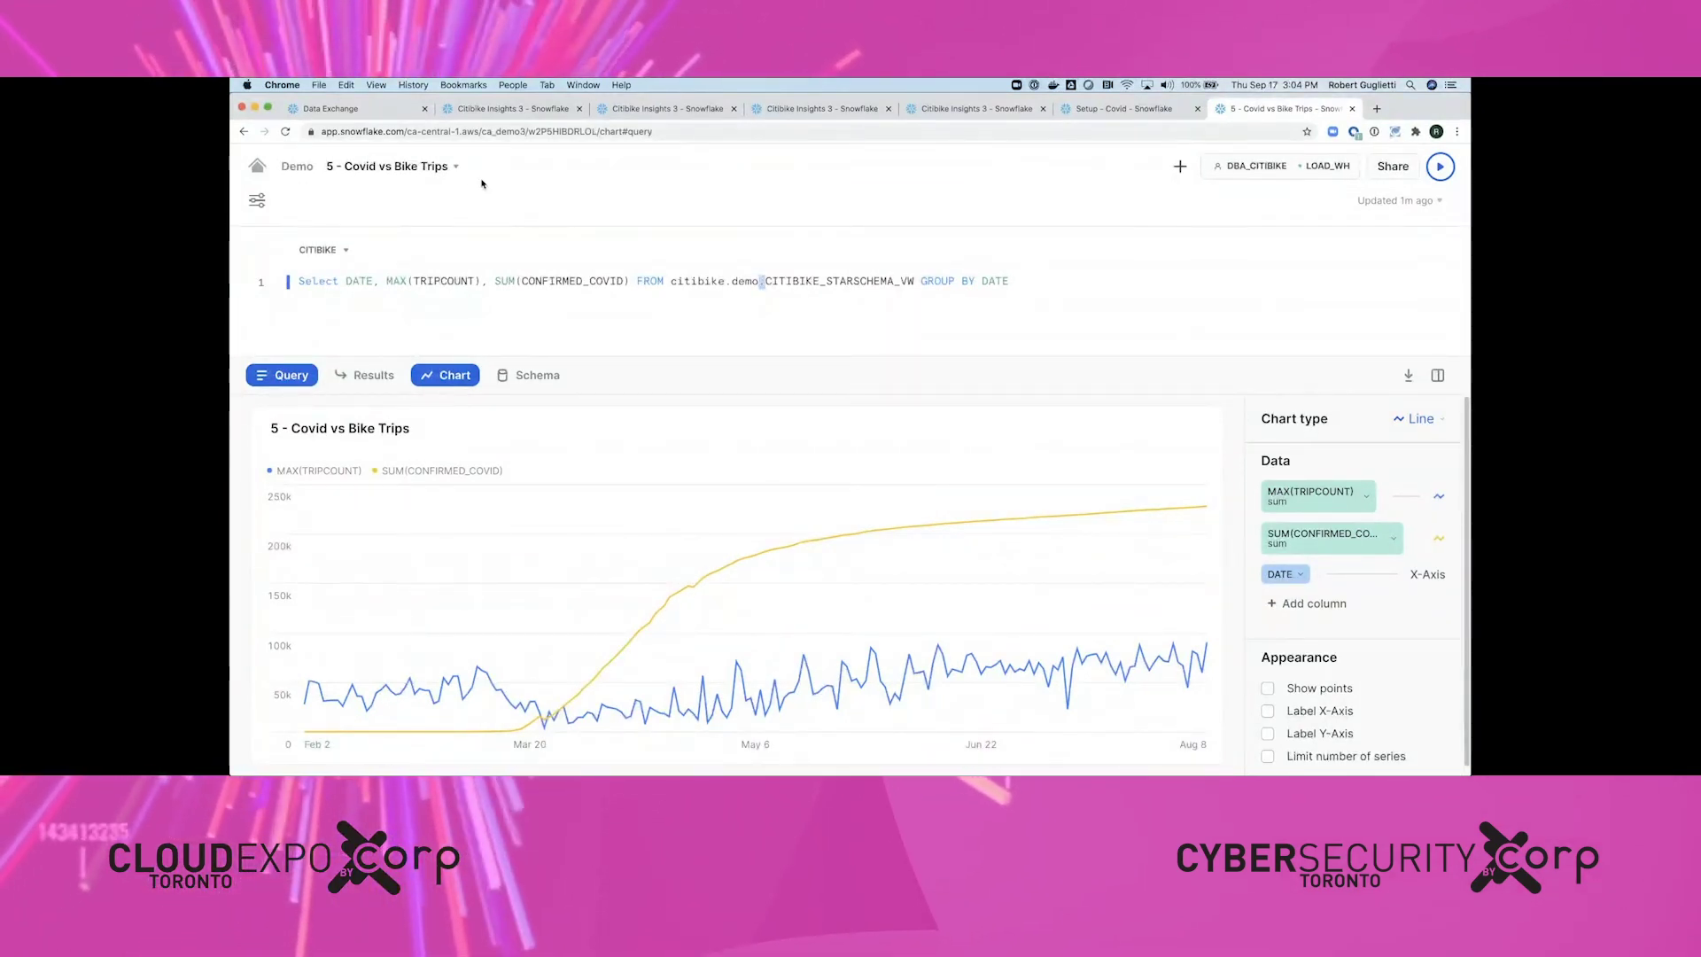
Move the 5 - Covid vs Bike Trips worksheet to the Citibike Insights 3 dashboard and return to that dashboard.
left_click(451, 167)
mouse_move(423, 257)
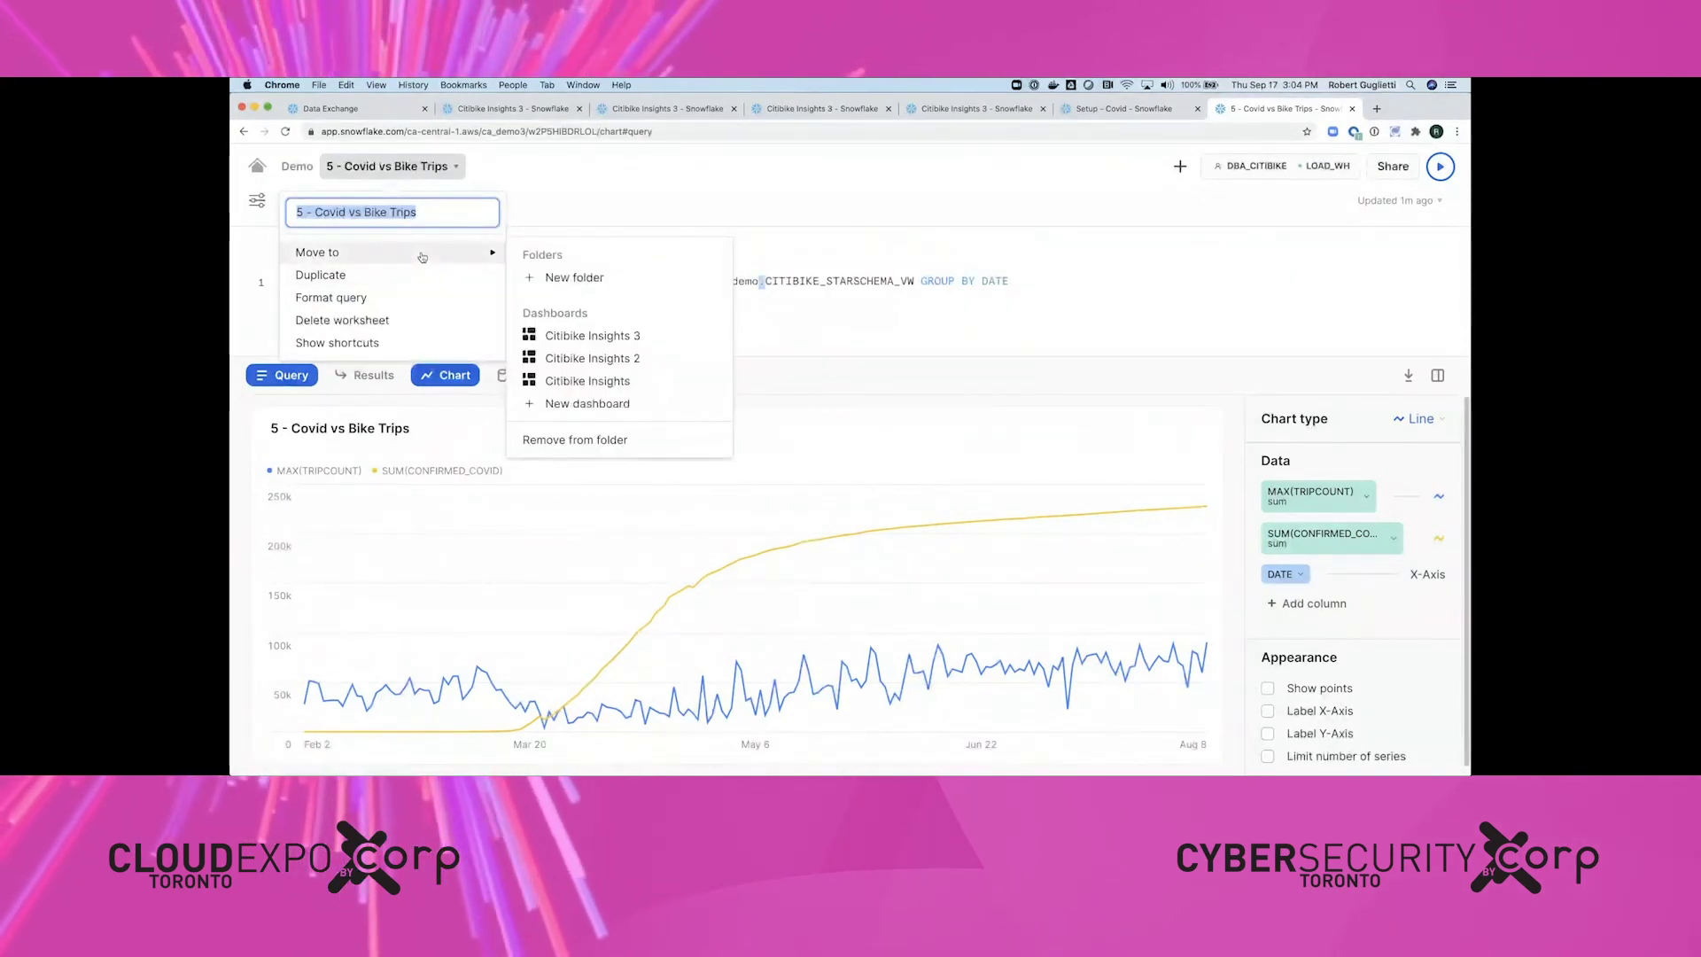
left_click(587, 335)
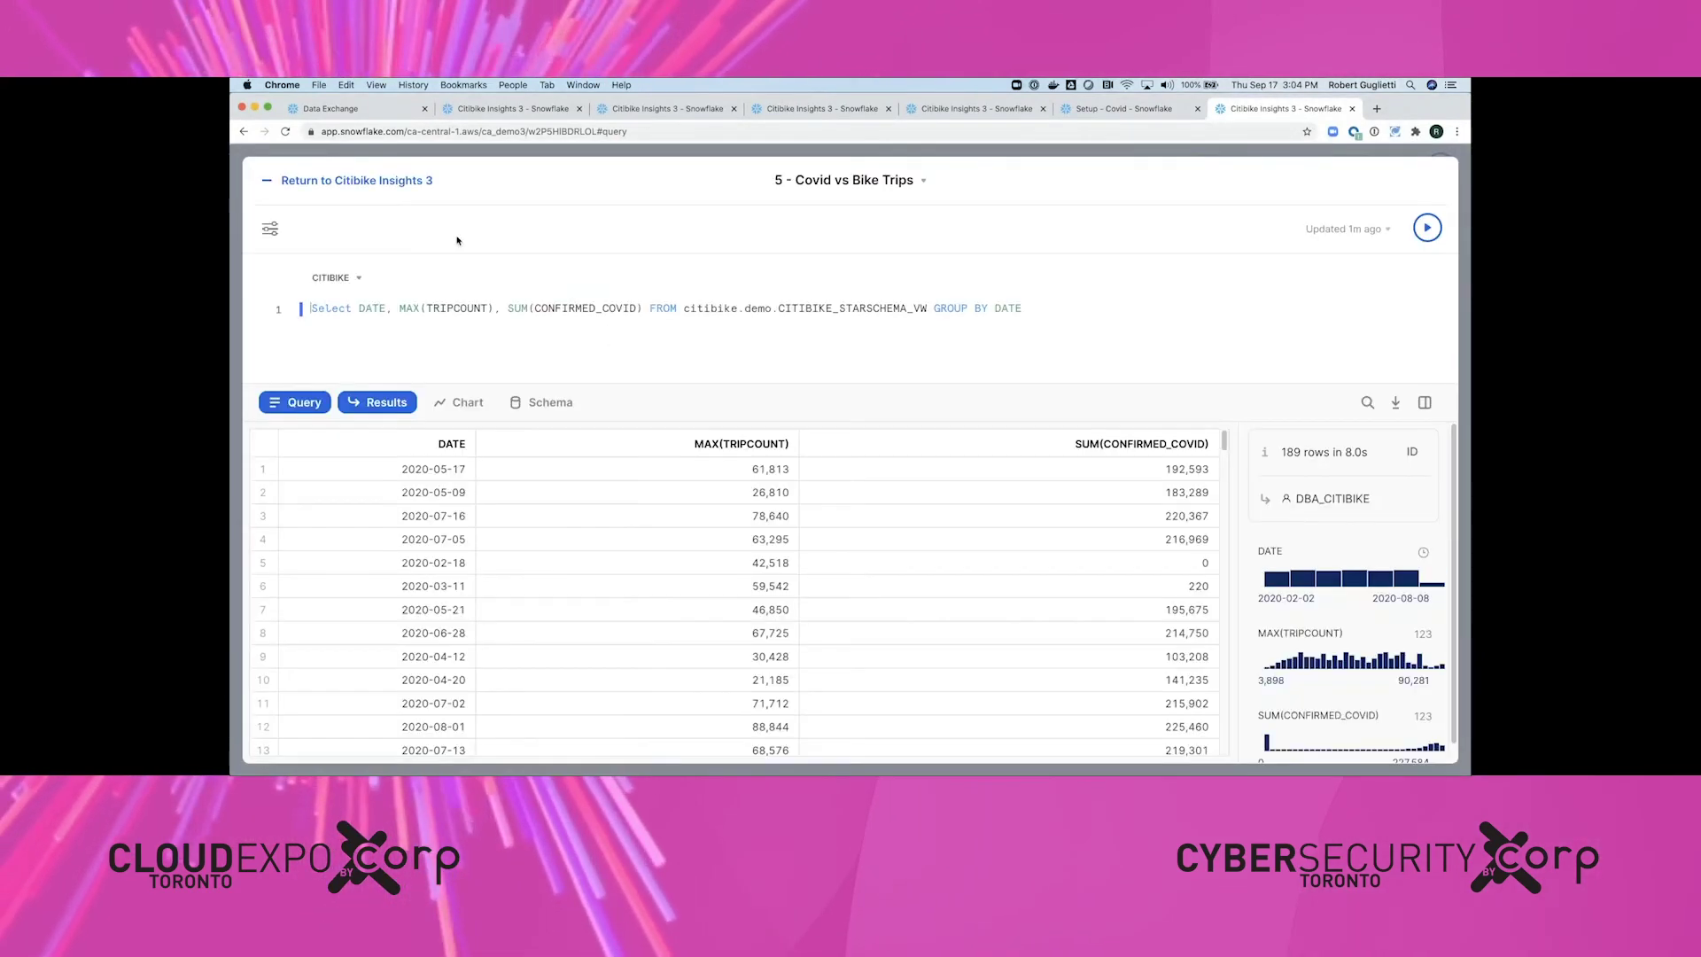
left_click(381, 180)
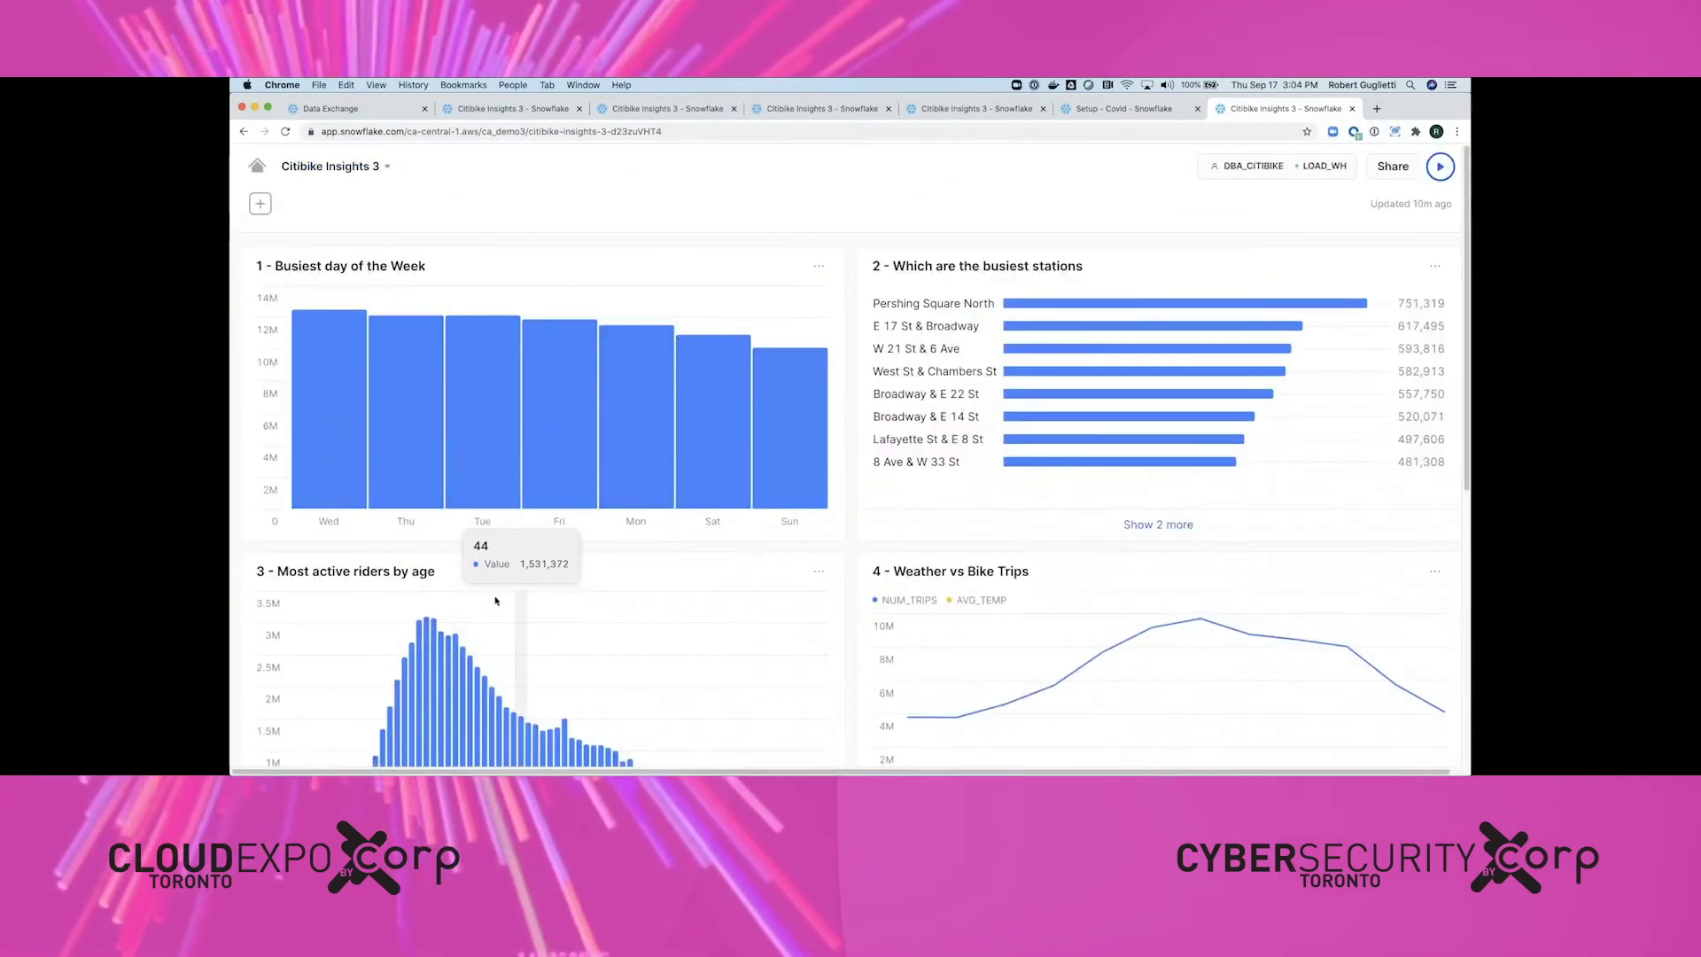
Place the Most active riders by age tile between the Busiest day of the Week and busiest stations tiles.
left_click_drag(569, 588, 824, 381)
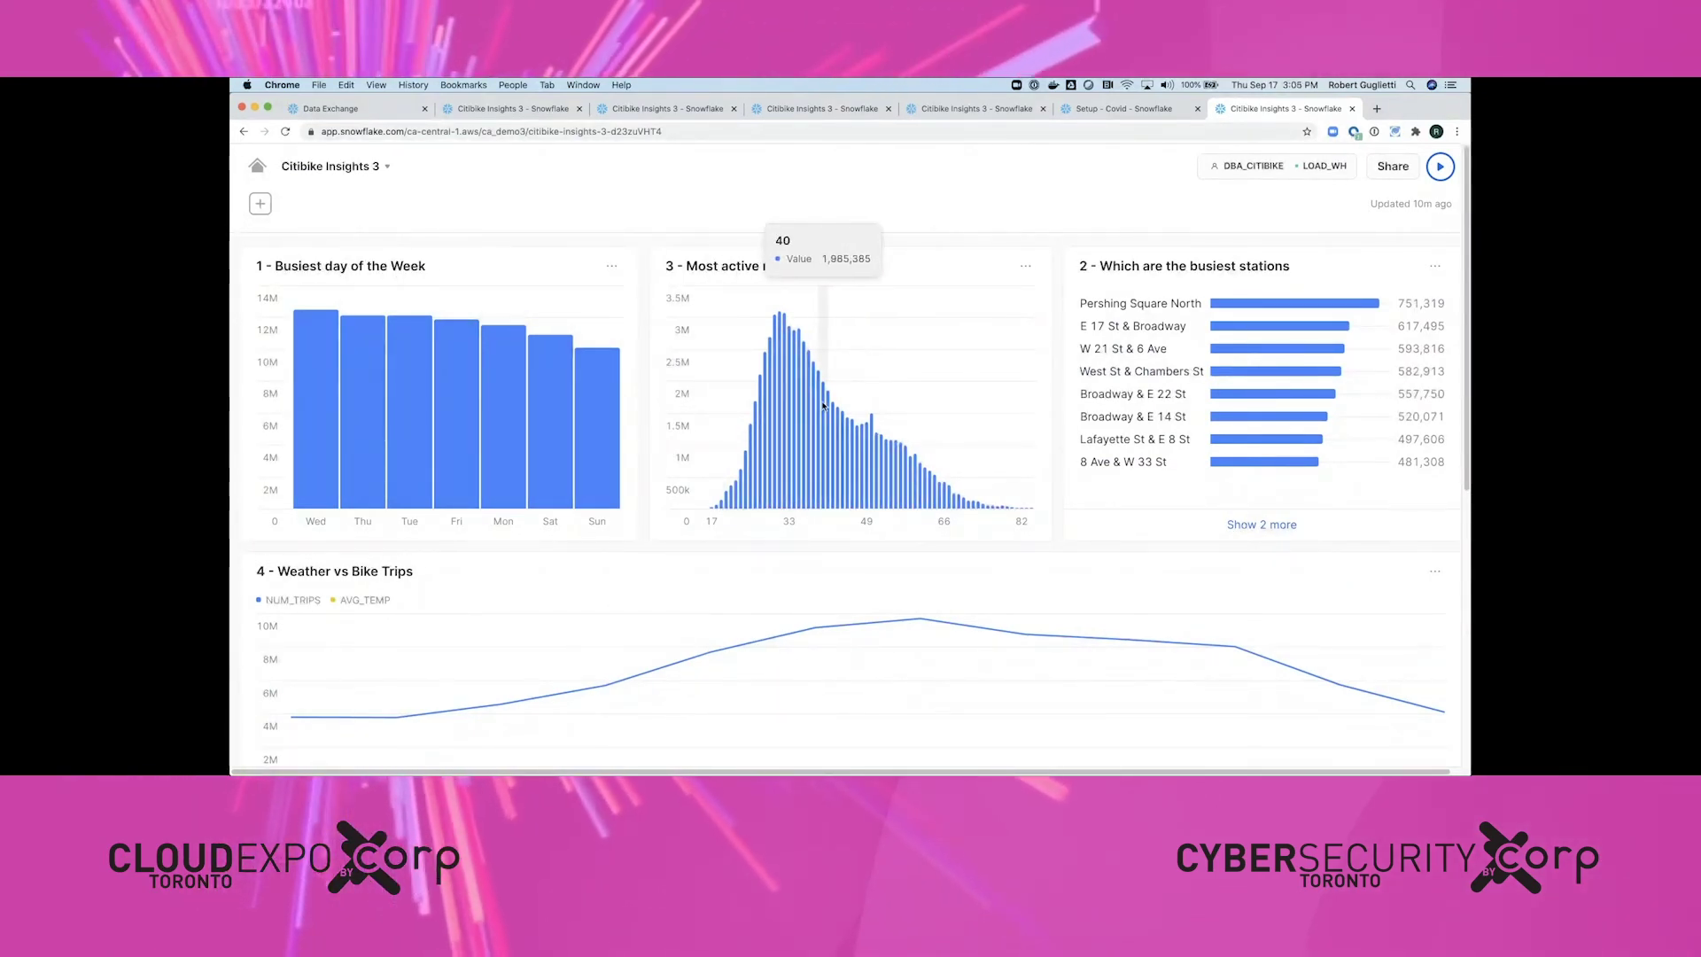
Review the Weather vs Bike Trips and Covid vs Bike Trips charts on the dashboard and switch to the presentation slides.
scroll(709, 479, "down", 1)
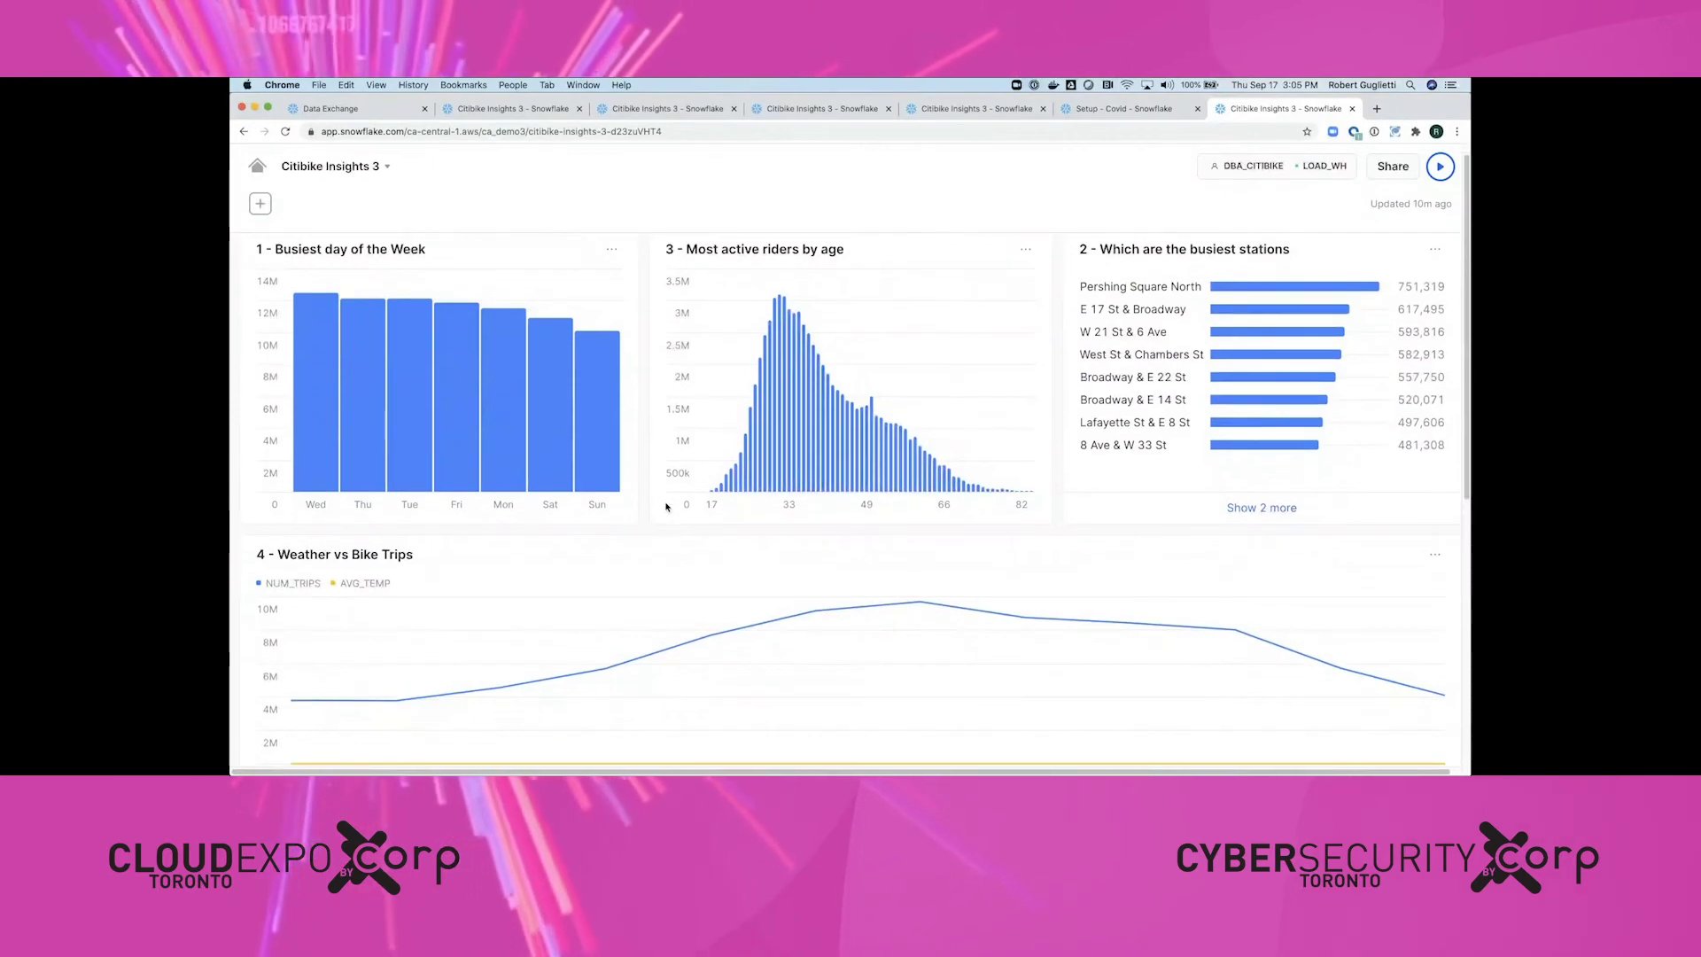
scroll(666, 506, "down", 2)
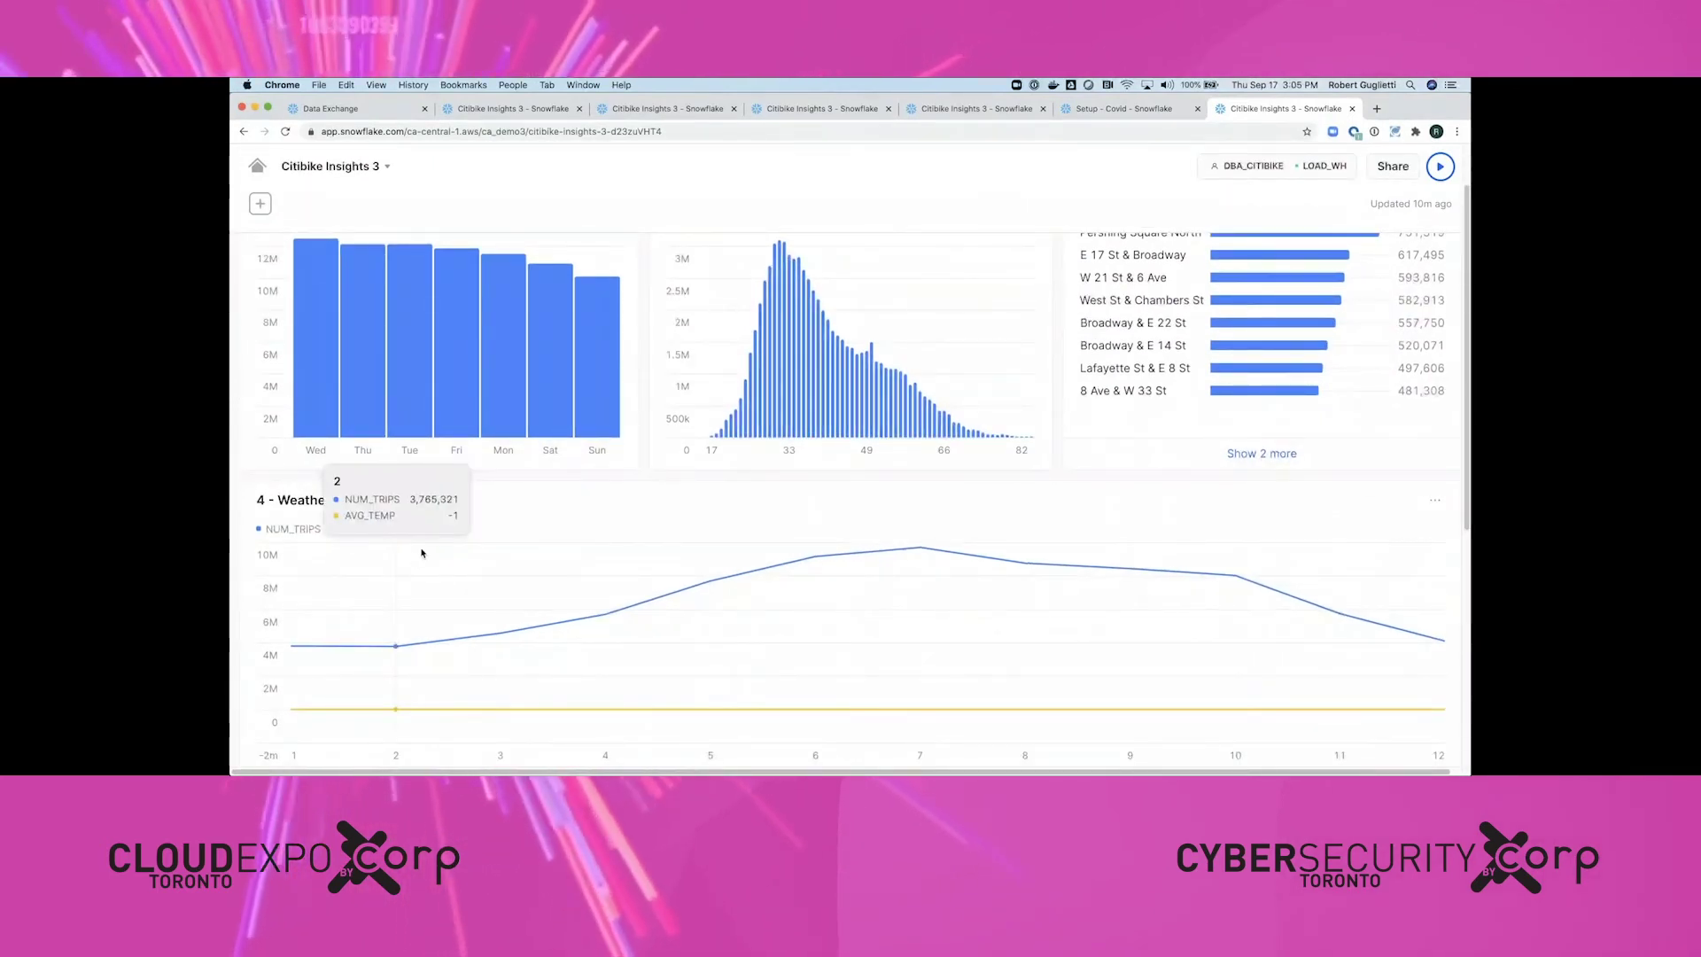
scroll(422, 553, "down", 4)
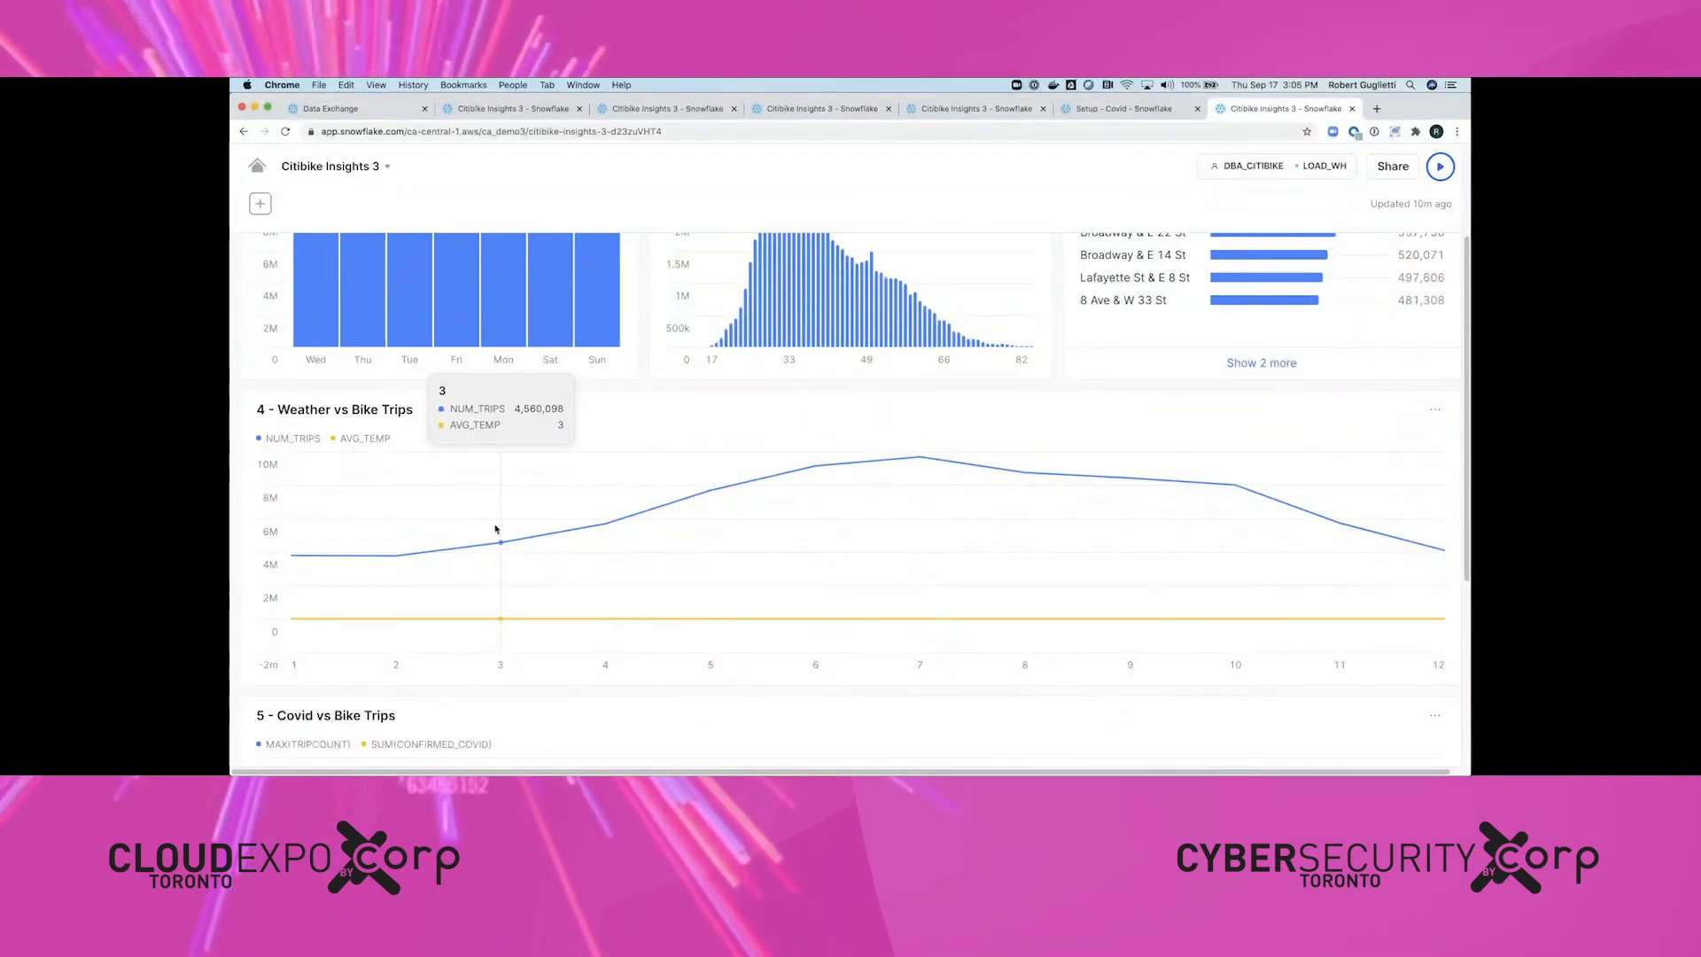
scroll(537, 522, "down", 8)
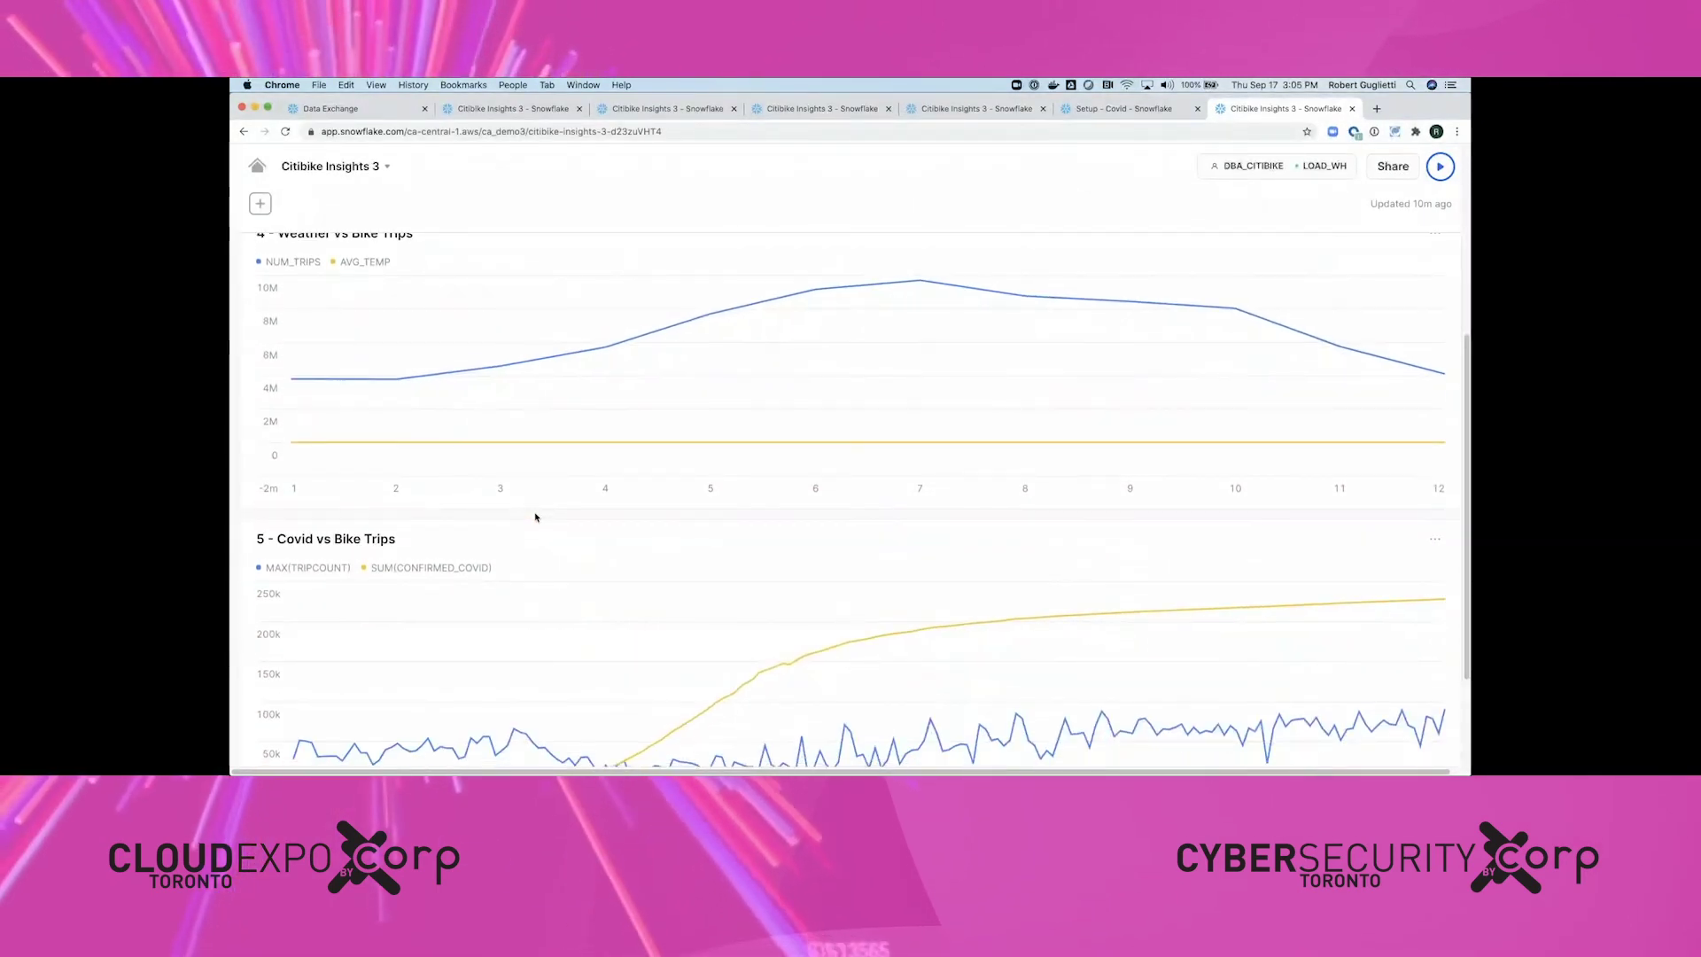
scroll(536, 516, "down", 4)
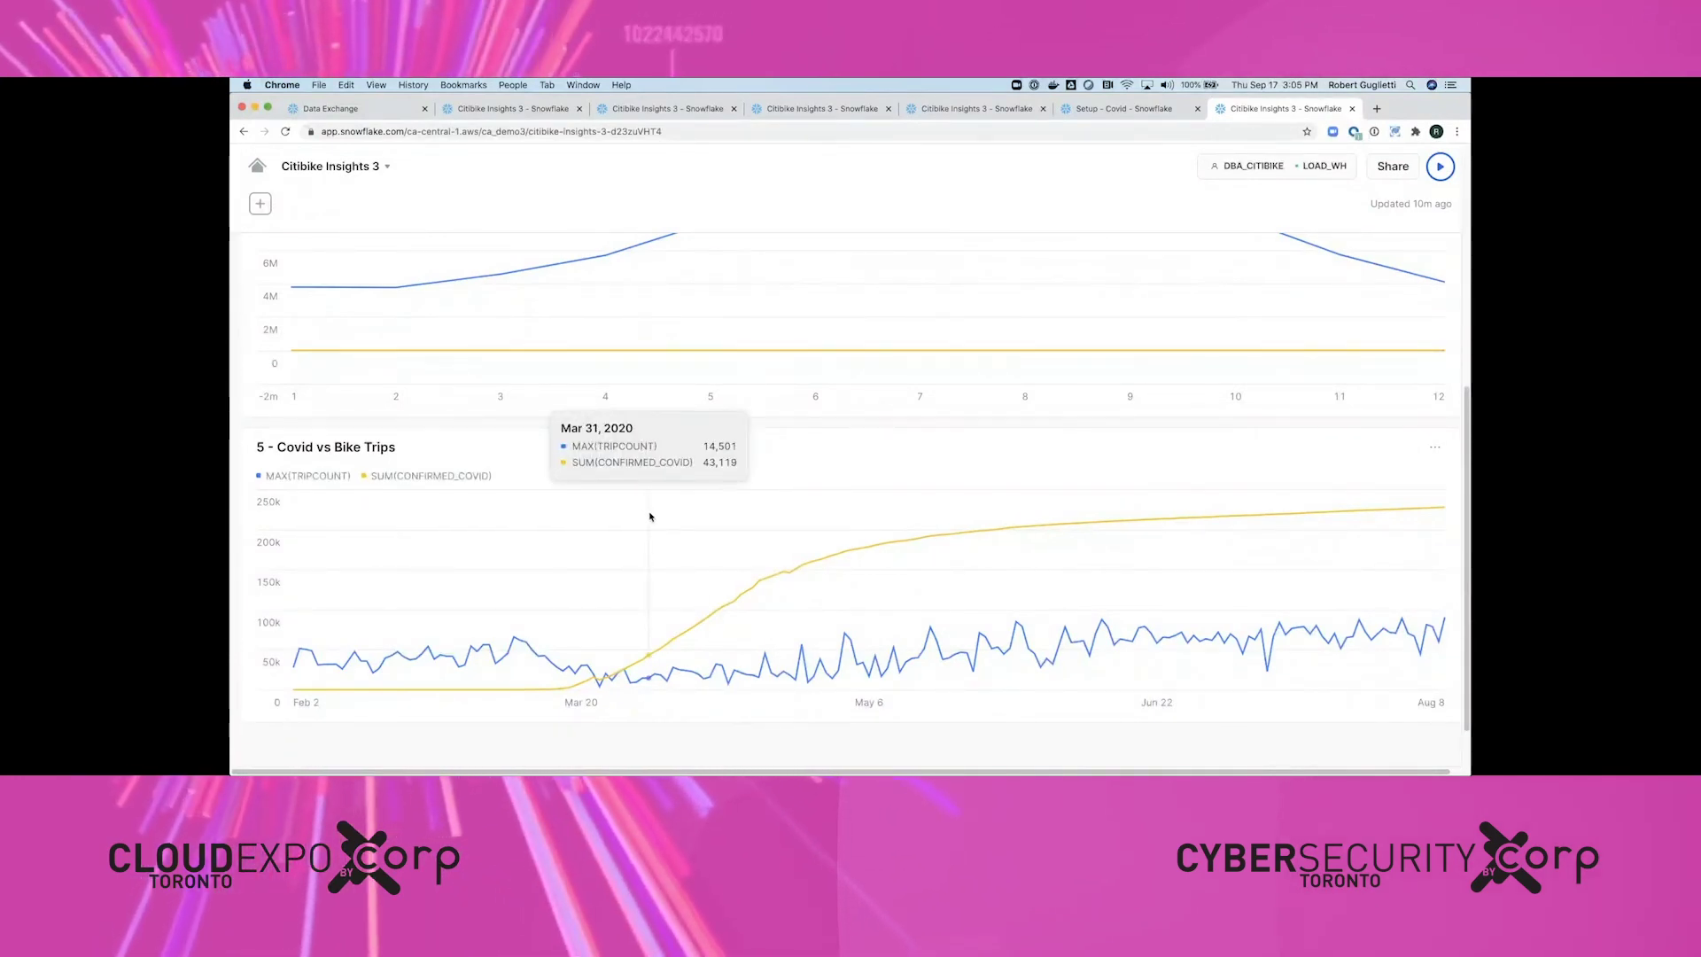
scroll(650, 516, "up", 2)
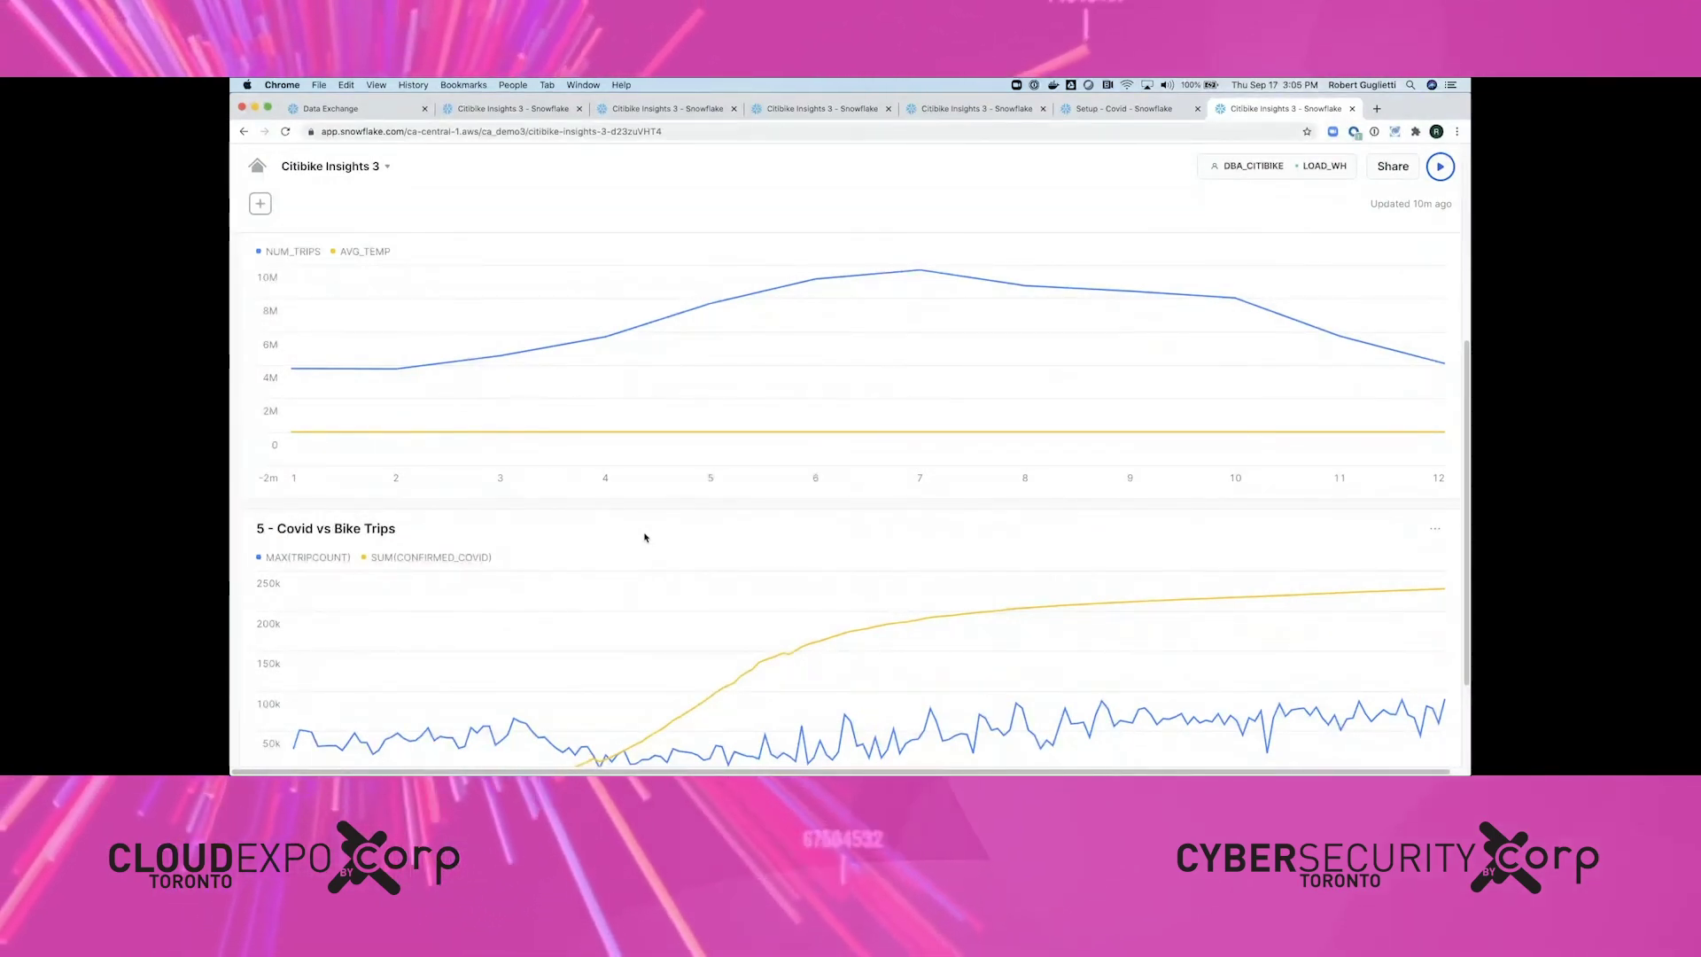
mouse_move(618, 287)
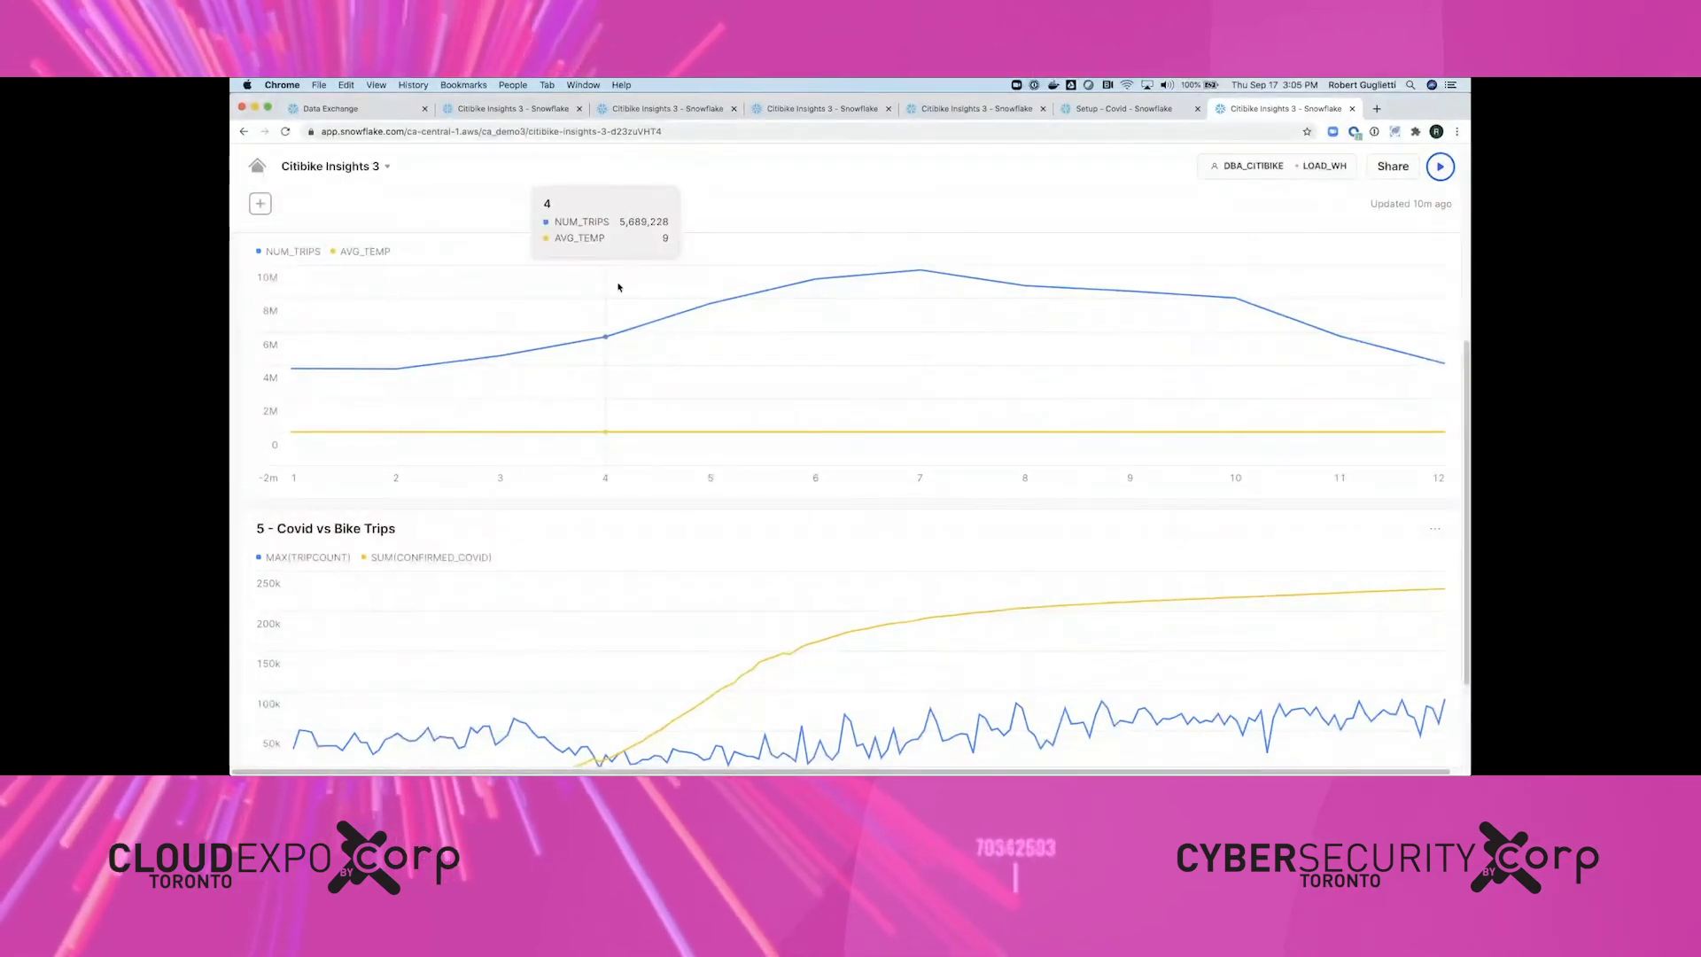
key("ctrl+Left")
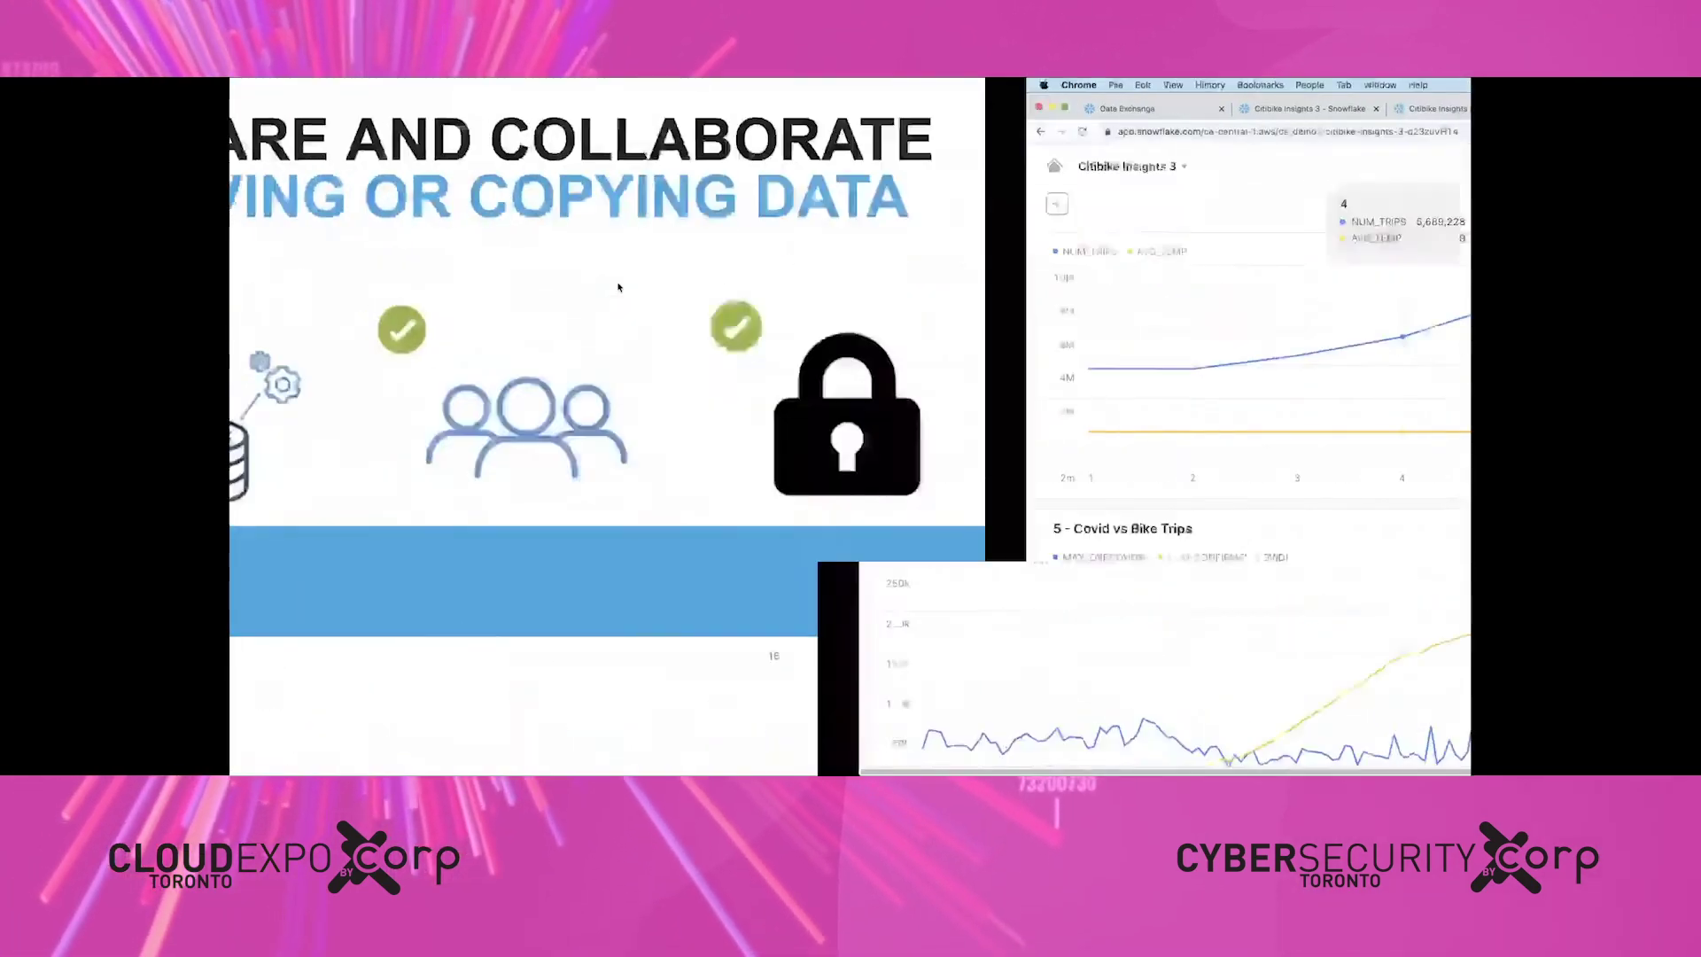